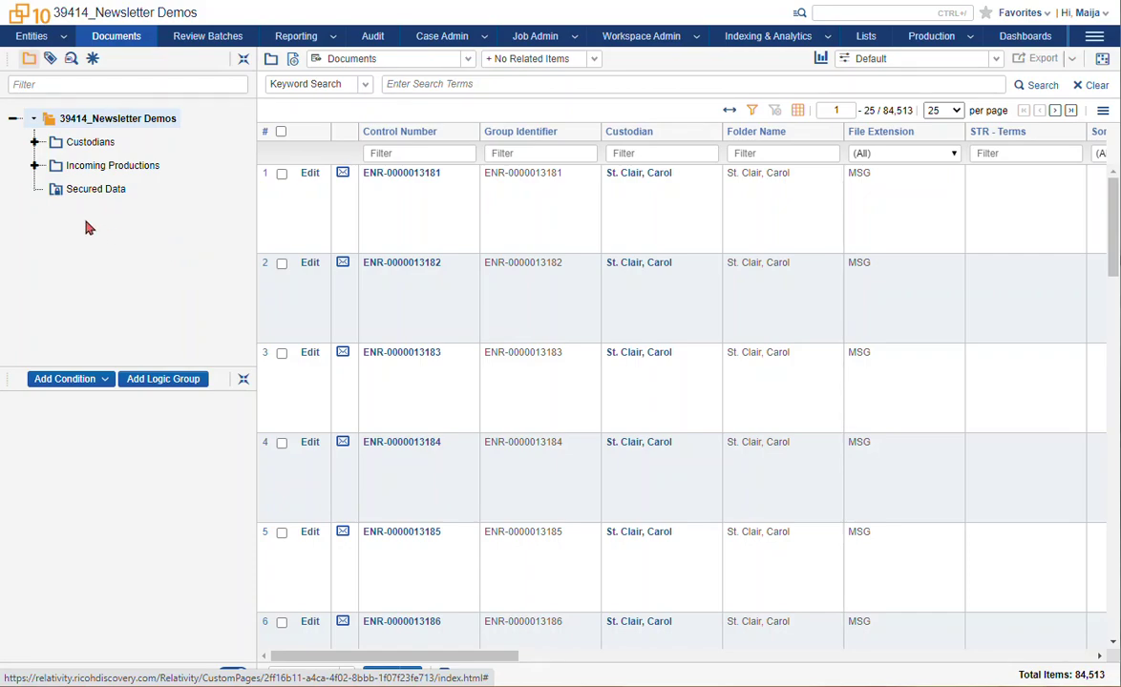
Step: Collapse the folder browser and search panels, and expand both again
{"action": "left_click", "coordinate": [244, 61]}
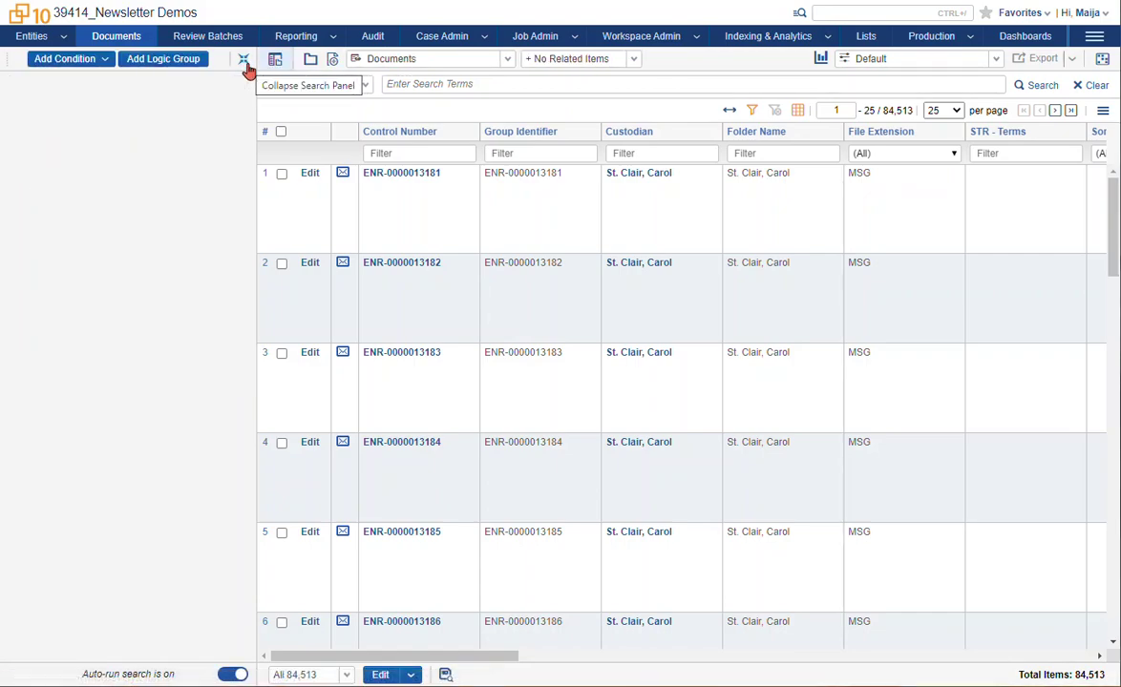
{"action": "left_click", "coordinate": [244, 60]}
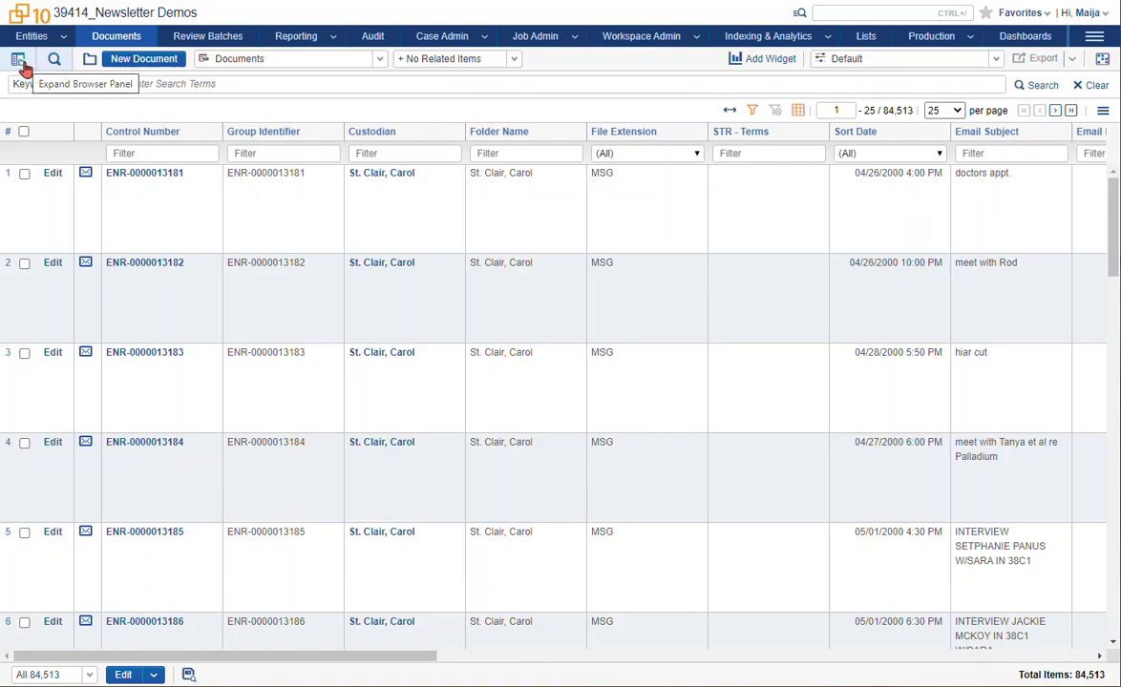
{"action": "left_click", "coordinate": [54, 59]}
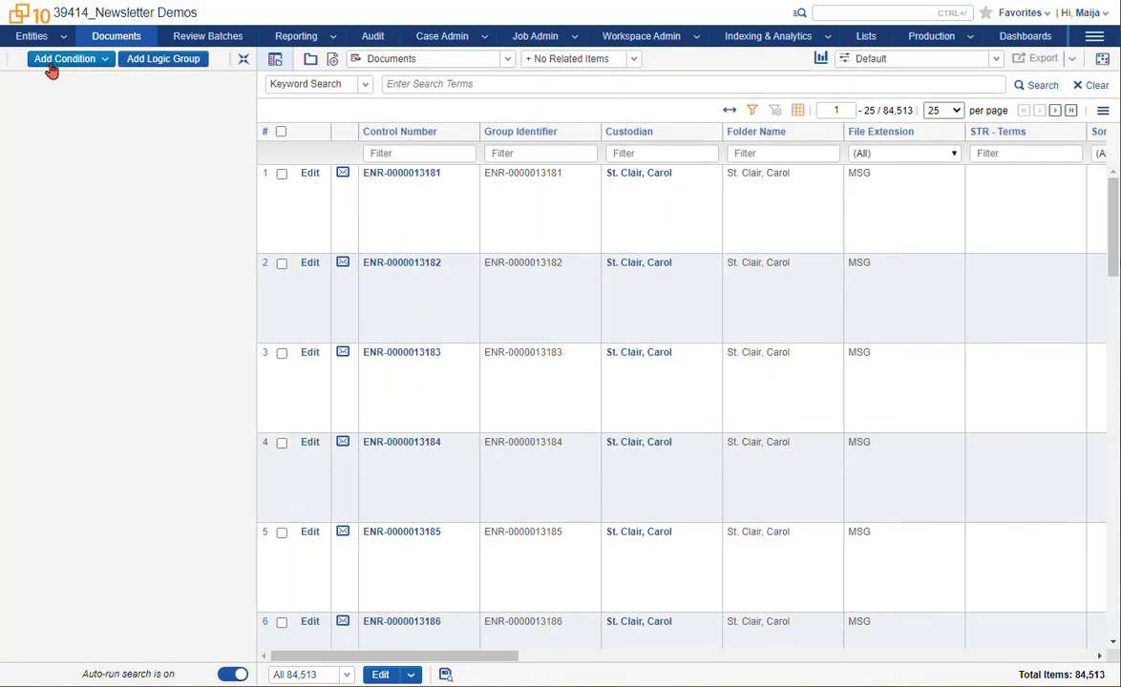
{"action": "left_click", "coordinate": [275, 60]}
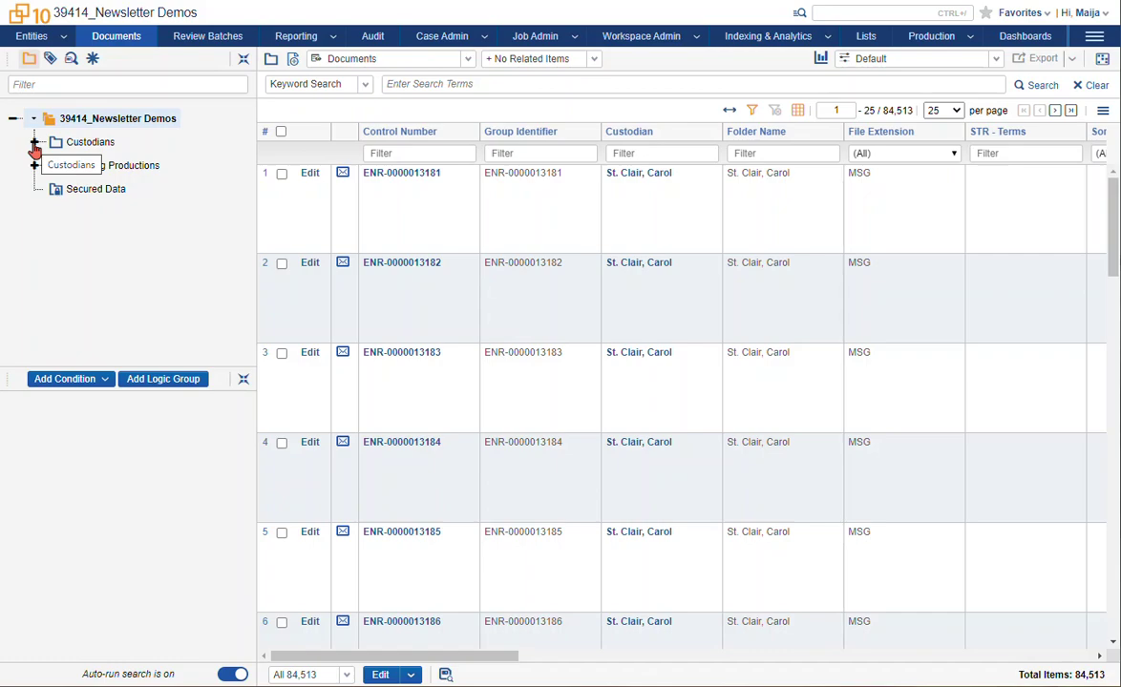
Step: Expand and collapse the workspace root, Custodians and Incoming Productions folders to view their subfolders
{"action": "left_click", "coordinate": [13, 119]}
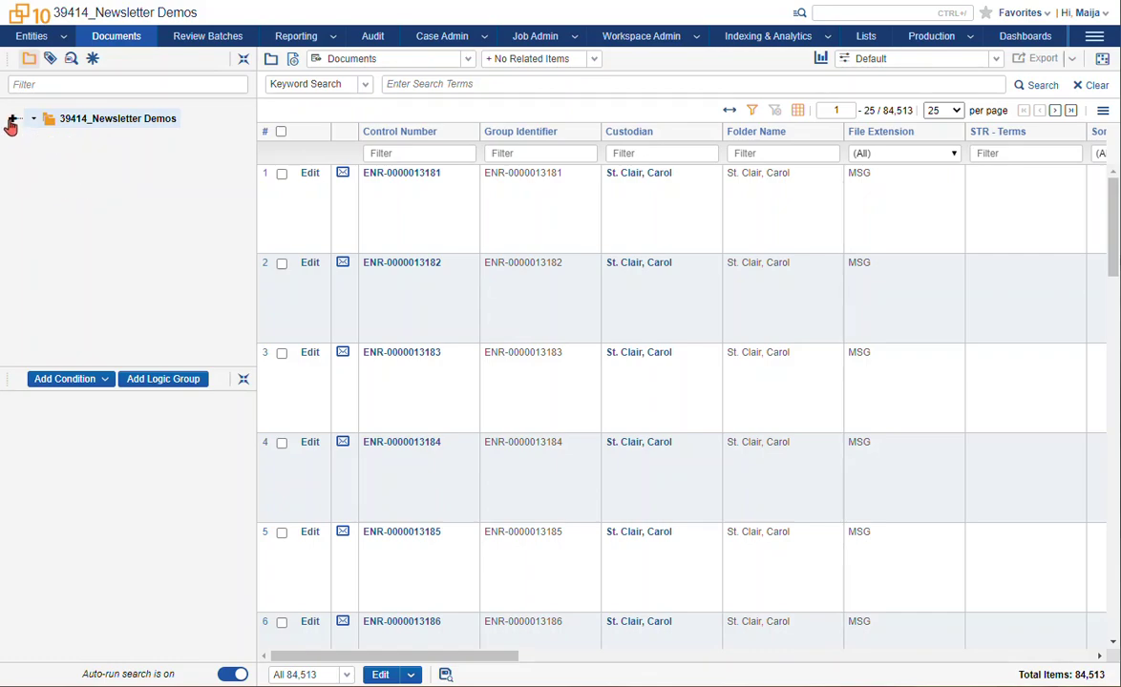
{"action": "left_click", "coordinate": [12, 120]}
{"action": "left_click", "coordinate": [34, 144]}
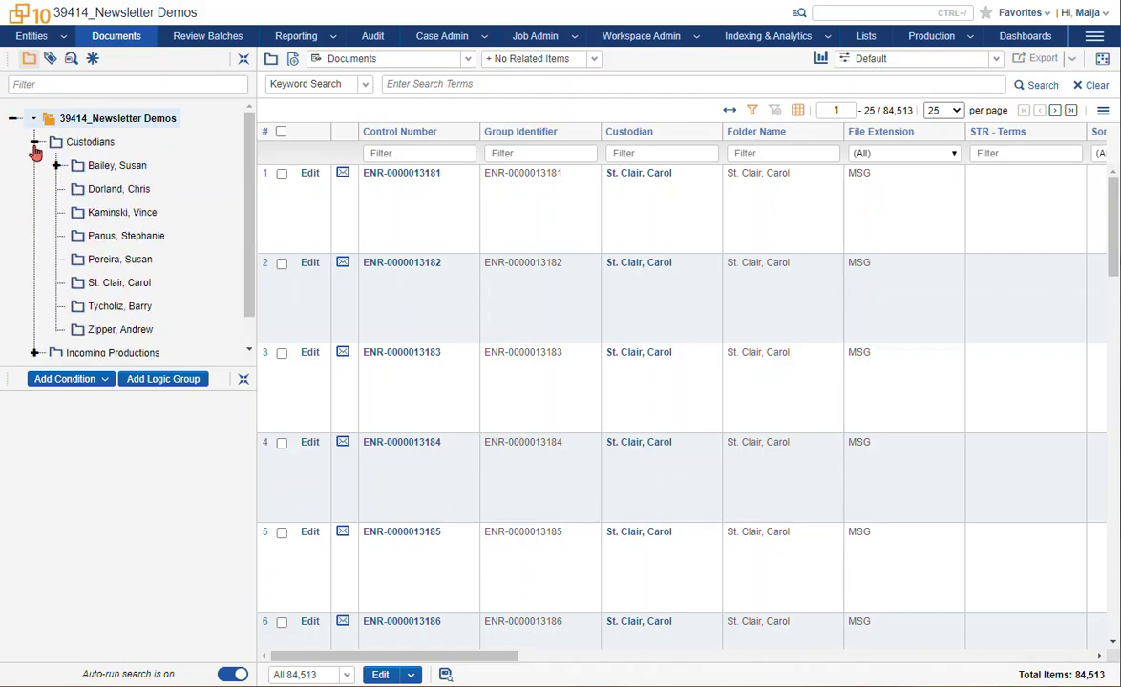
{"action": "left_click", "coordinate": [34, 142]}
{"action": "left_click", "coordinate": [35, 166]}
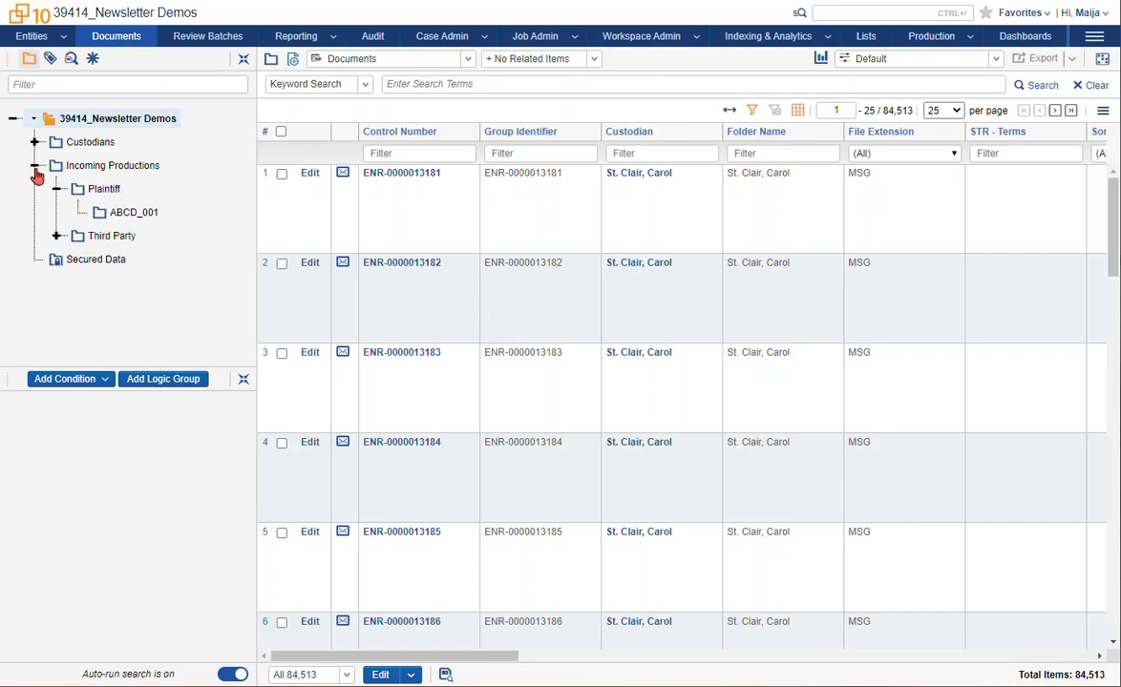
{"action": "left_click", "coordinate": [34, 166]}
Step: Browse the first custodian's PST subfolders under Custodians, and list the documents in the third custodian's folder
{"action": "left_click", "coordinate": [33, 144]}
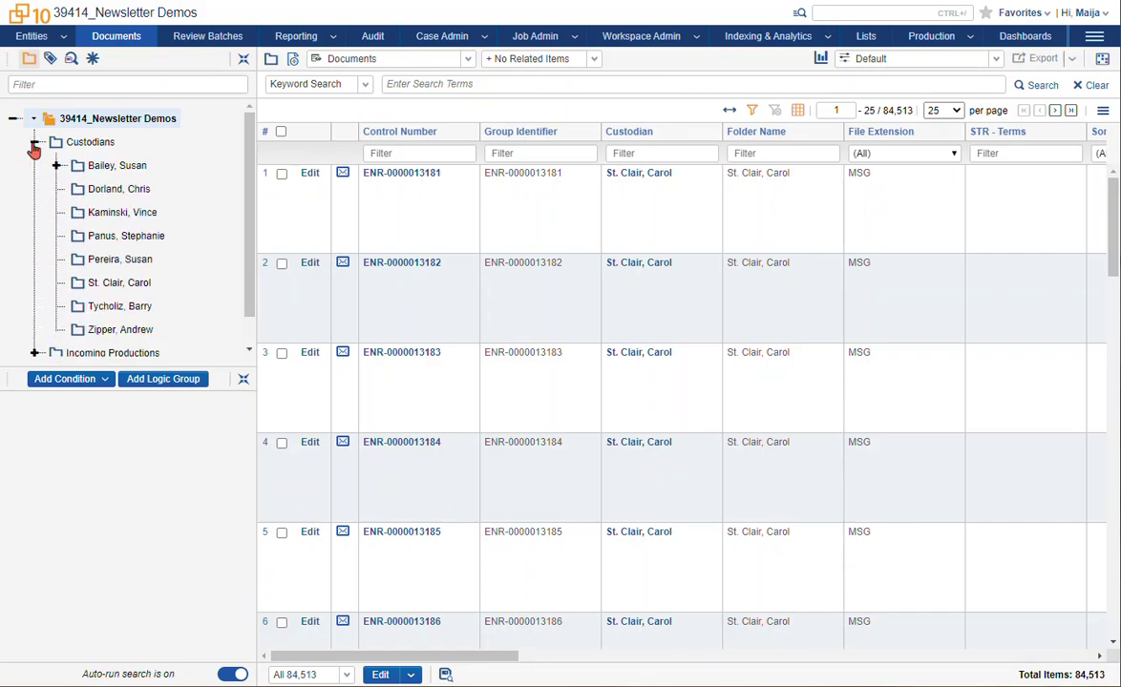
{"action": "left_click", "coordinate": [57, 166]}
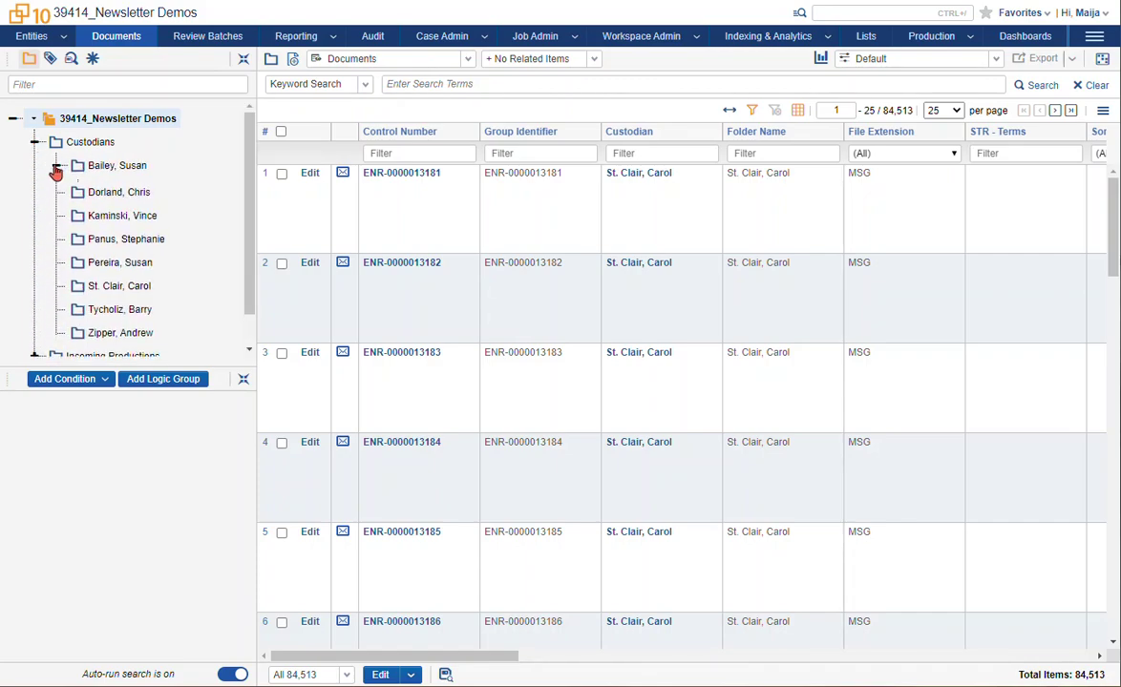
{"action": "left_click", "coordinate": [80, 189]}
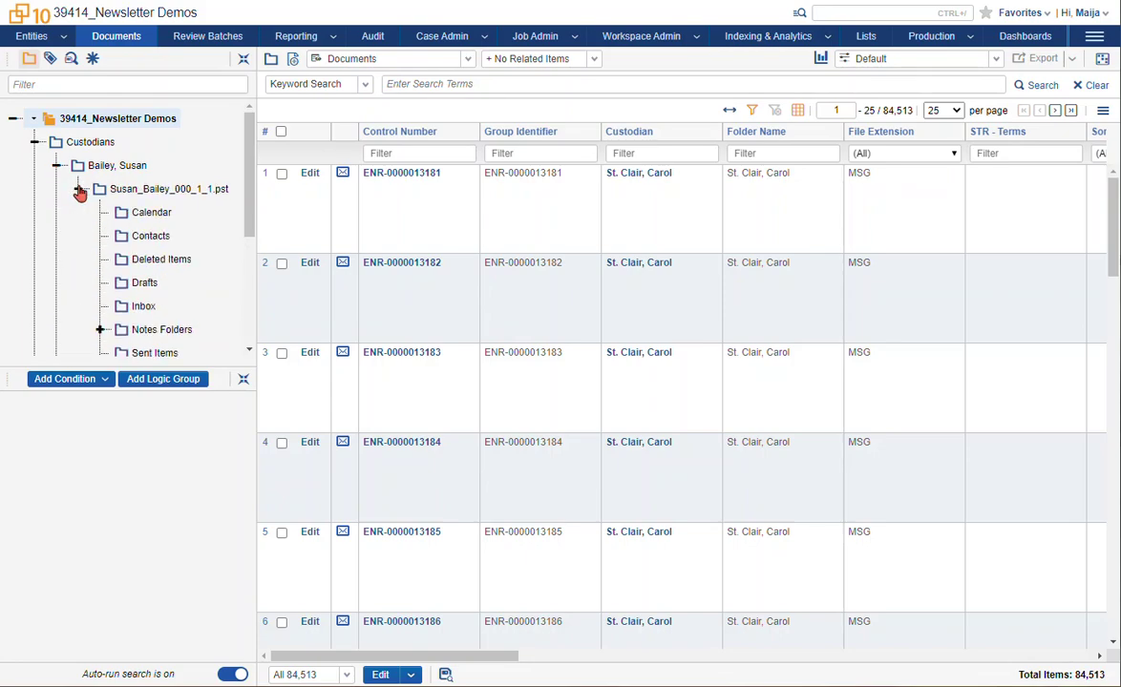
{"action": "left_click", "coordinate": [57, 167]}
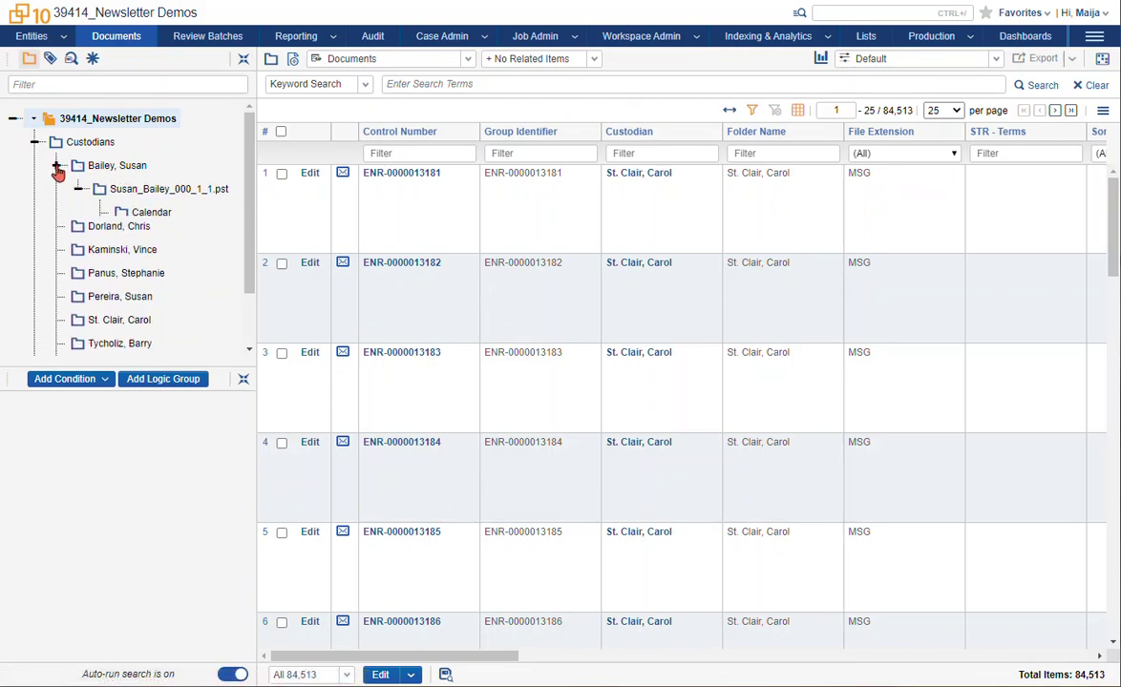
{"action": "left_click", "coordinate": [139, 213]}
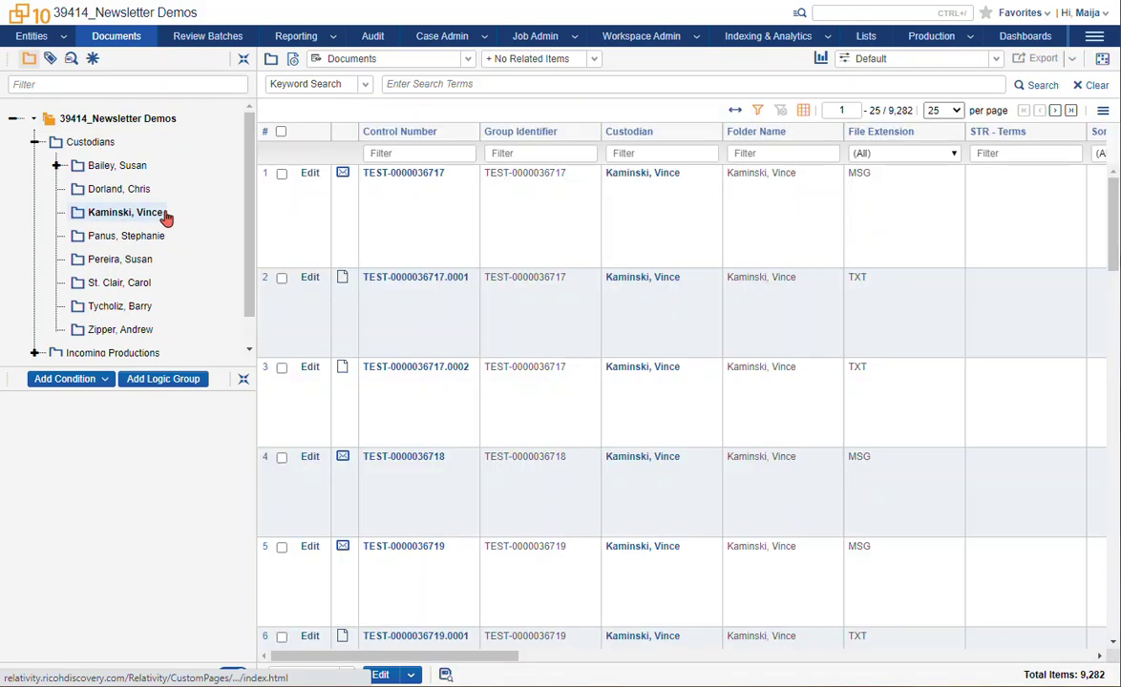
Step: Collapse the search conditions panel to give the folder tree its full height, and close the whole Custodians branch
{"action": "left_click", "coordinate": [56, 166]}
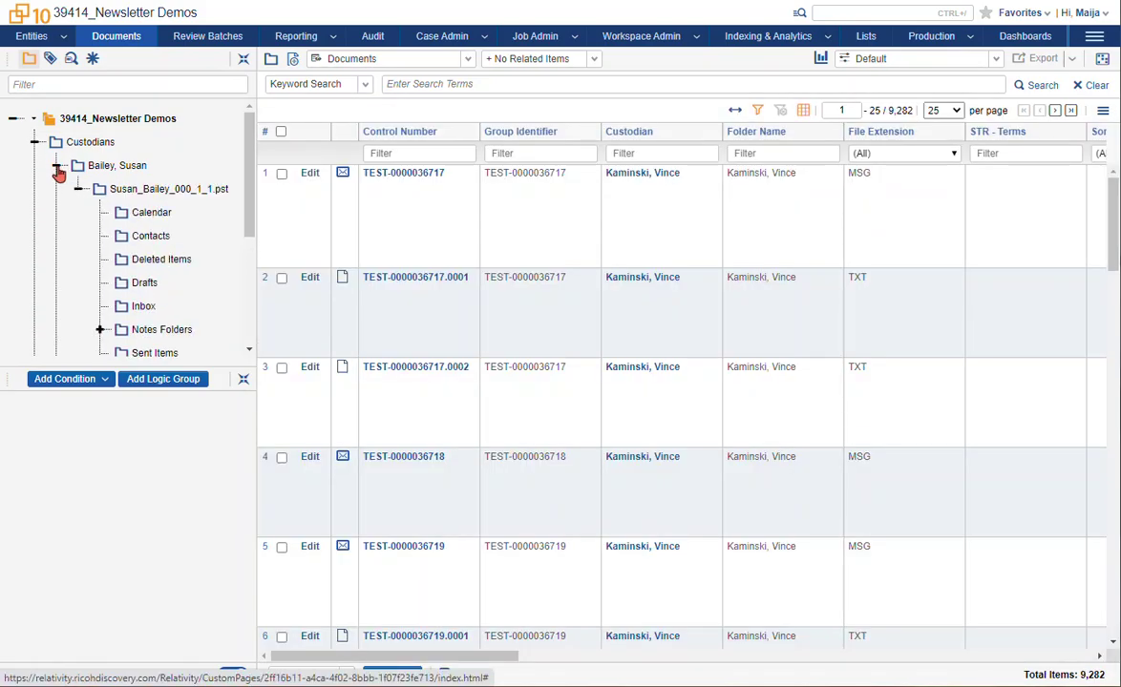
{"action": "left_click", "coordinate": [244, 381]}
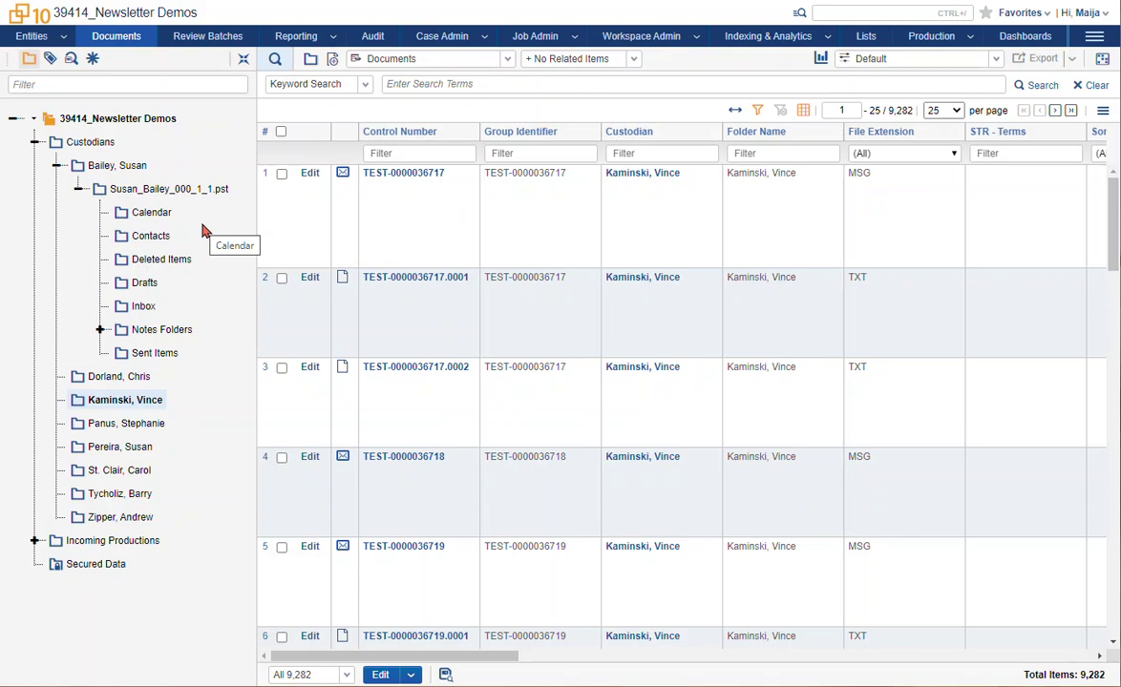
{"action": "left_click", "coordinate": [78, 189]}
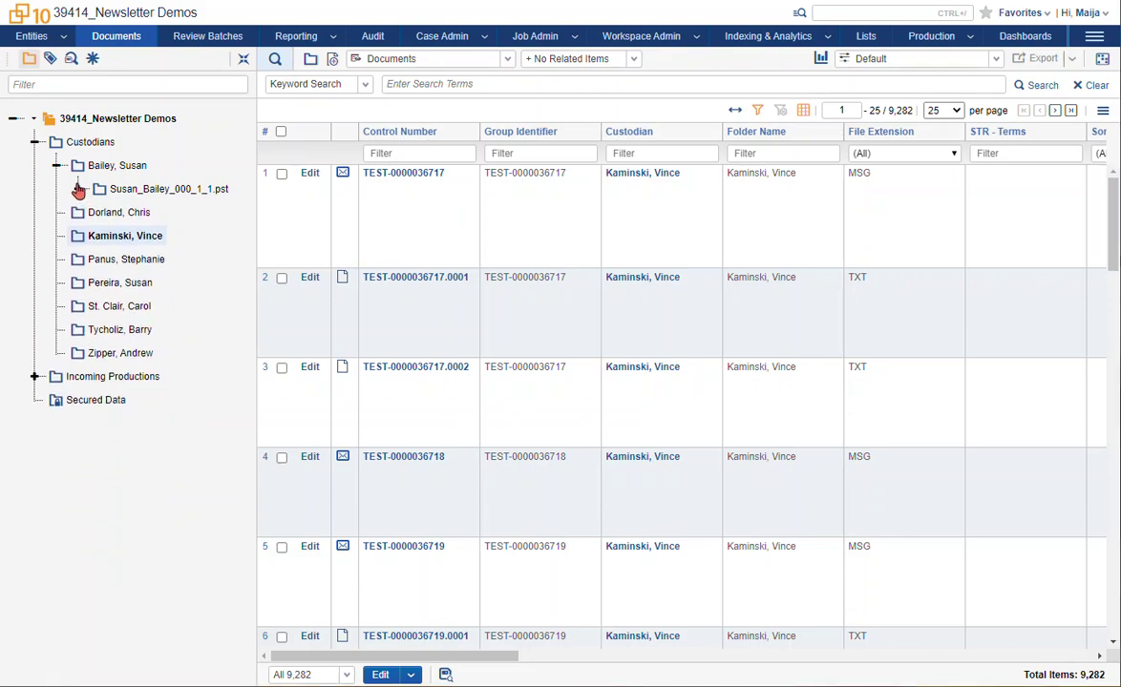
{"action": "left_click", "coordinate": [57, 166]}
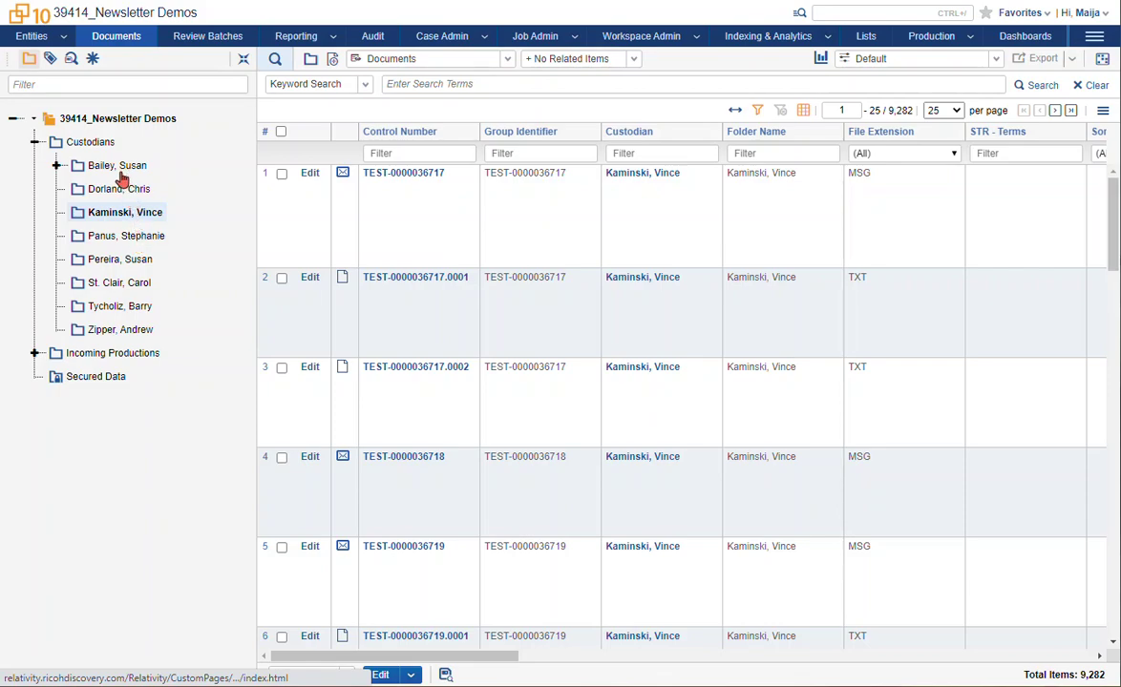
{"action": "left_click", "coordinate": [33, 142]}
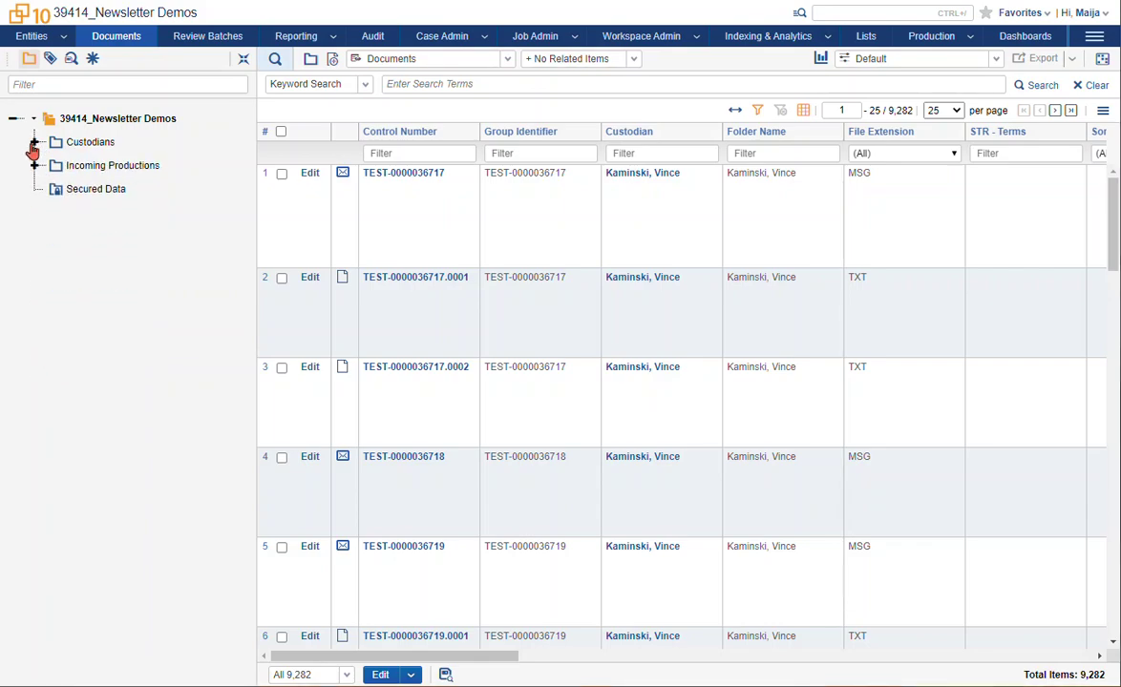
Step: Expand Incoming Productions and list the documents of Plaintiff, Third Party and IJKL_001 in turn, ending at the workspace root
{"action": "left_click", "coordinate": [34, 166]}
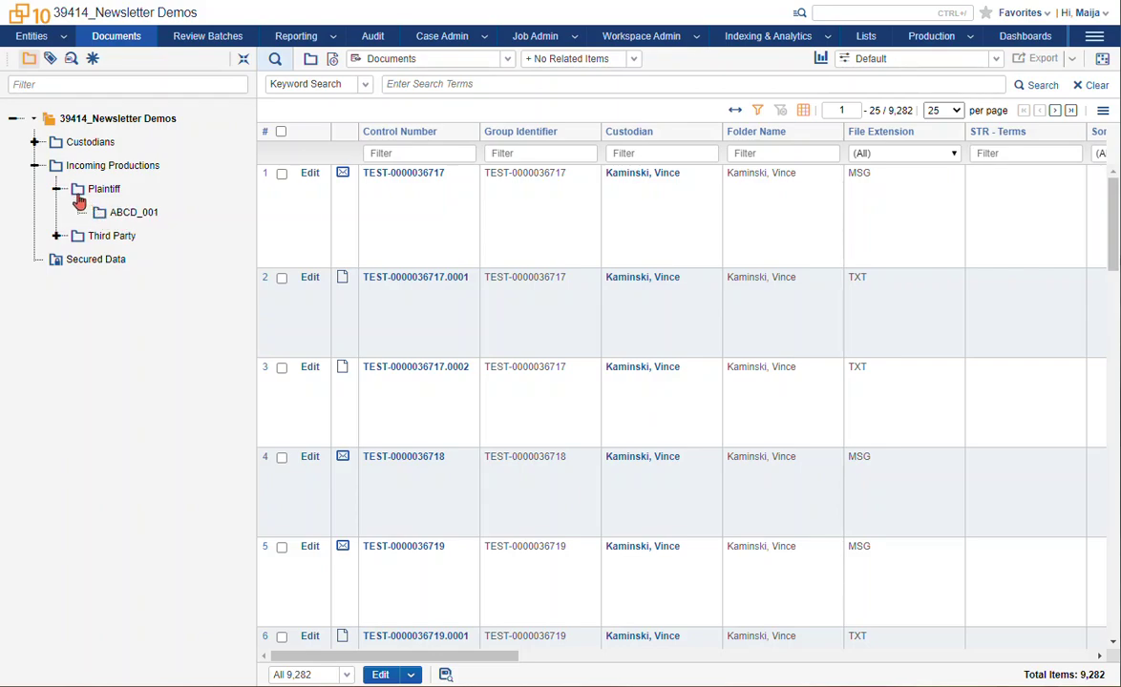
{"action": "left_click", "coordinate": [56, 235]}
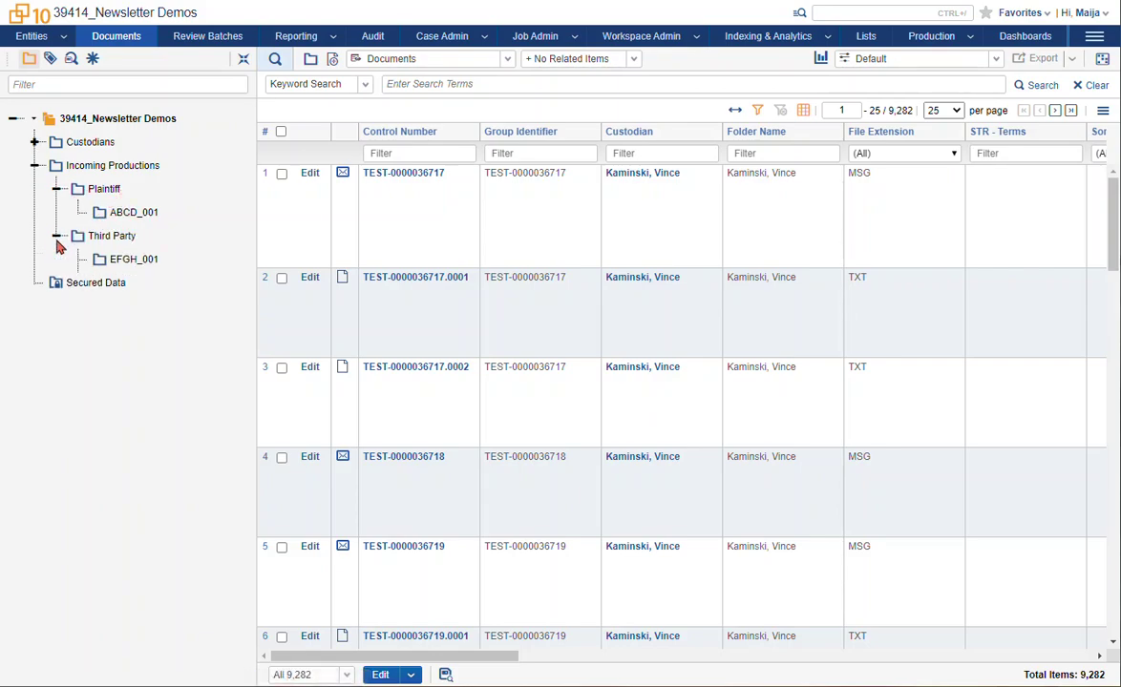
{"action": "left_click", "coordinate": [105, 189]}
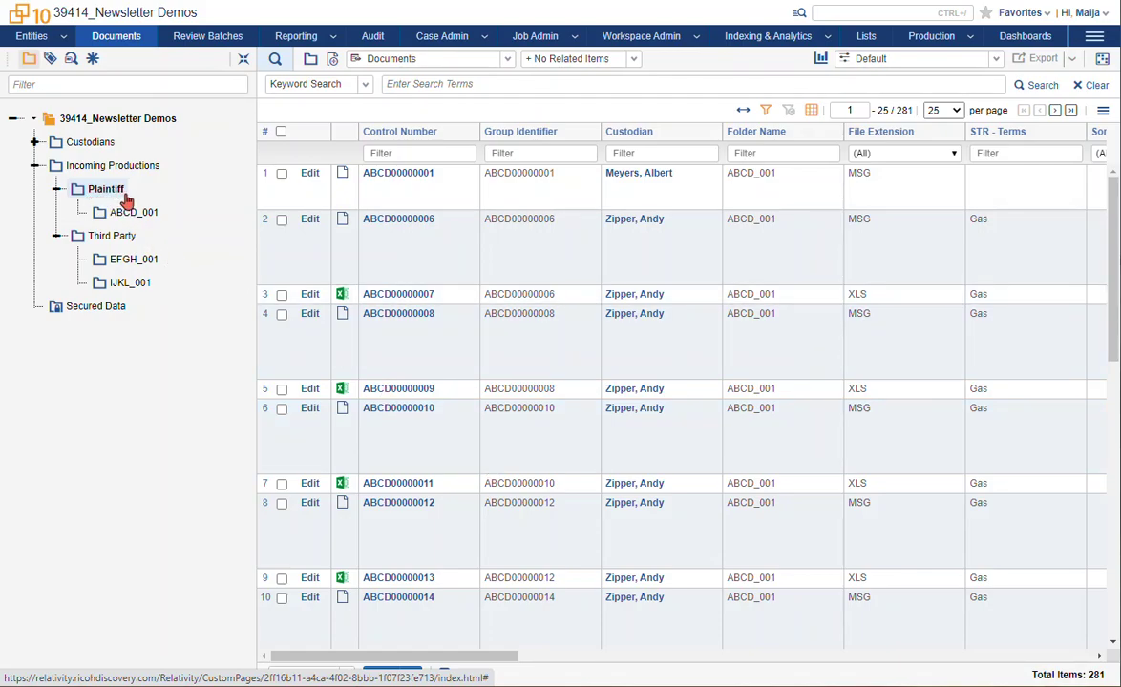
{"action": "left_click", "coordinate": [109, 239]}
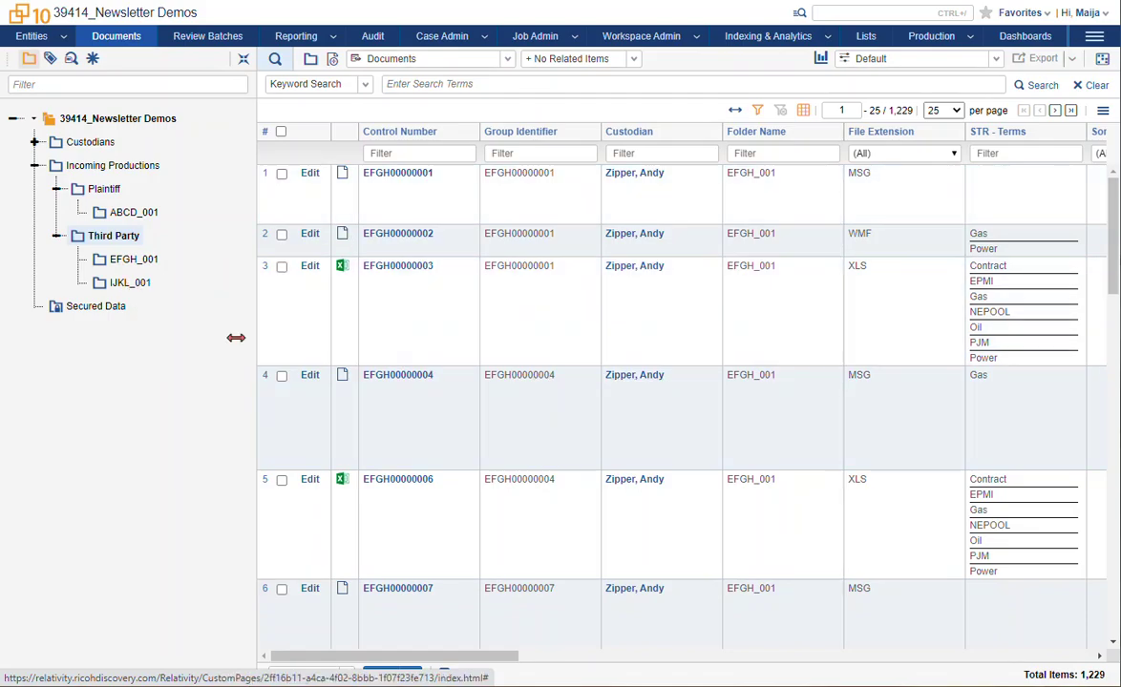
{"action": "left_click", "coordinate": [126, 283]}
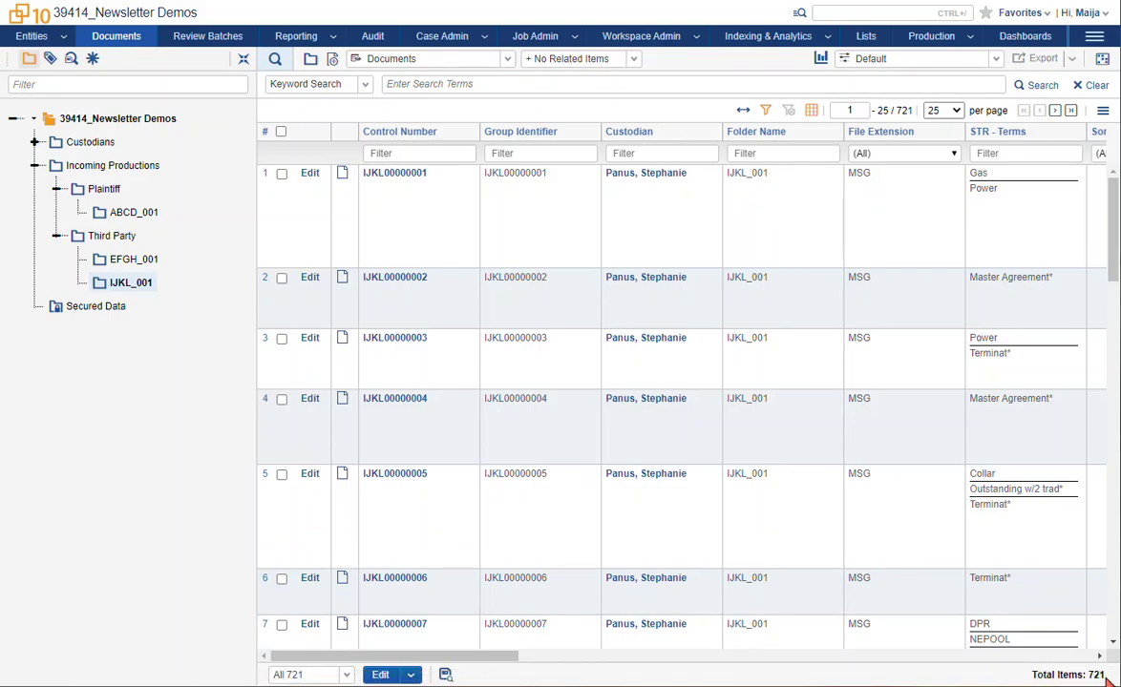
{"action": "triple_click", "coordinate": [1104, 675]}
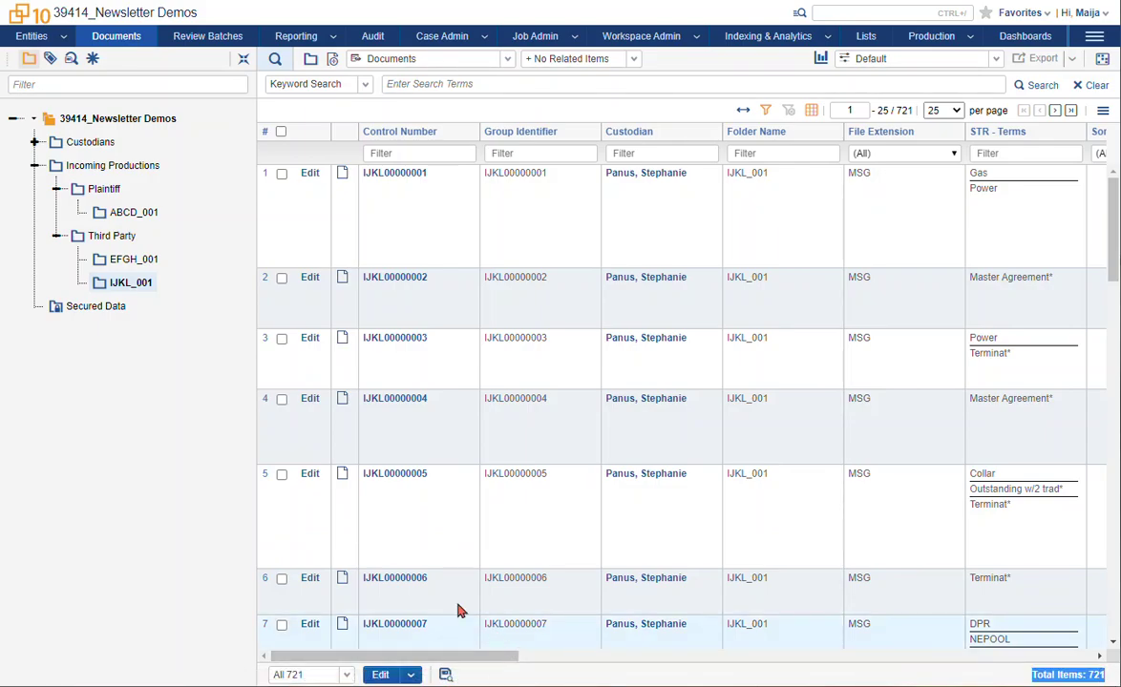
{"action": "left_click", "coordinate": [98, 125]}
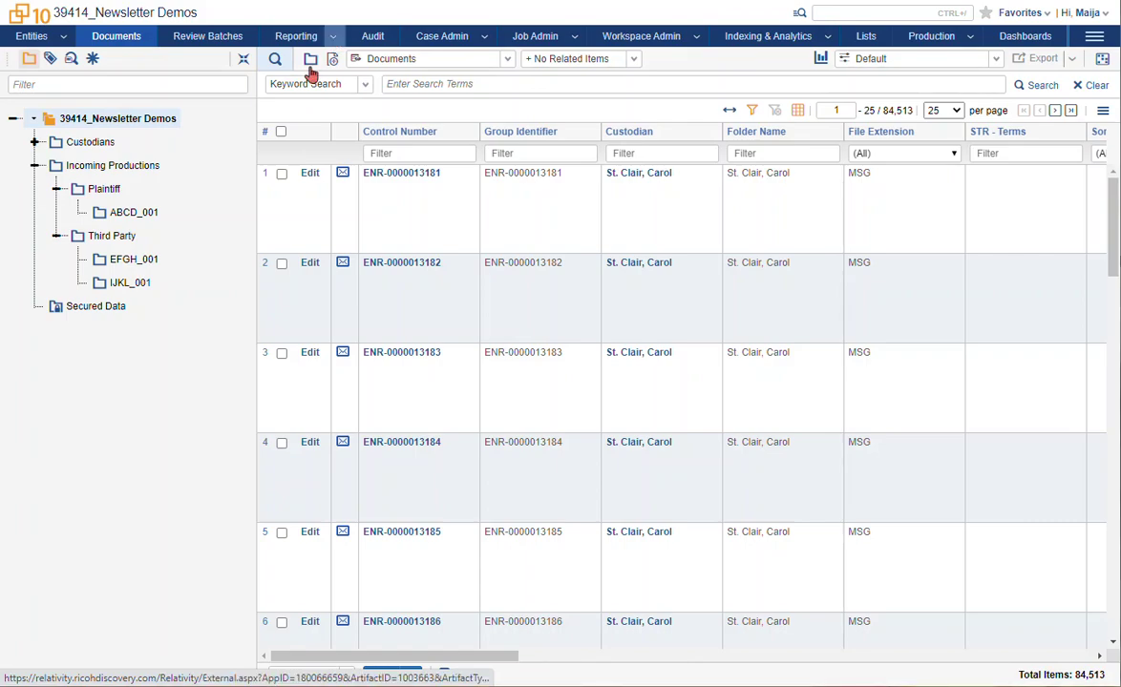
Step: Filter the folder tree for "abcd" and list the documents in the ABCD_001 folder
{"action": "left_click", "coordinate": [83, 85]}
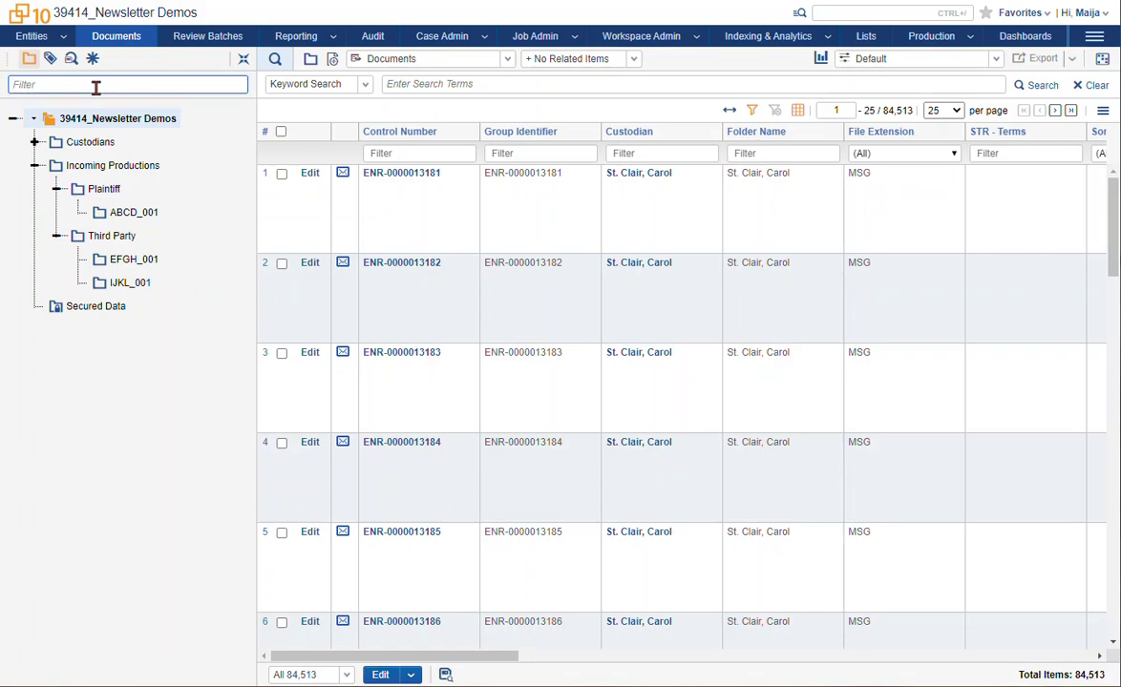
{"action": "type", "text": "abd"}
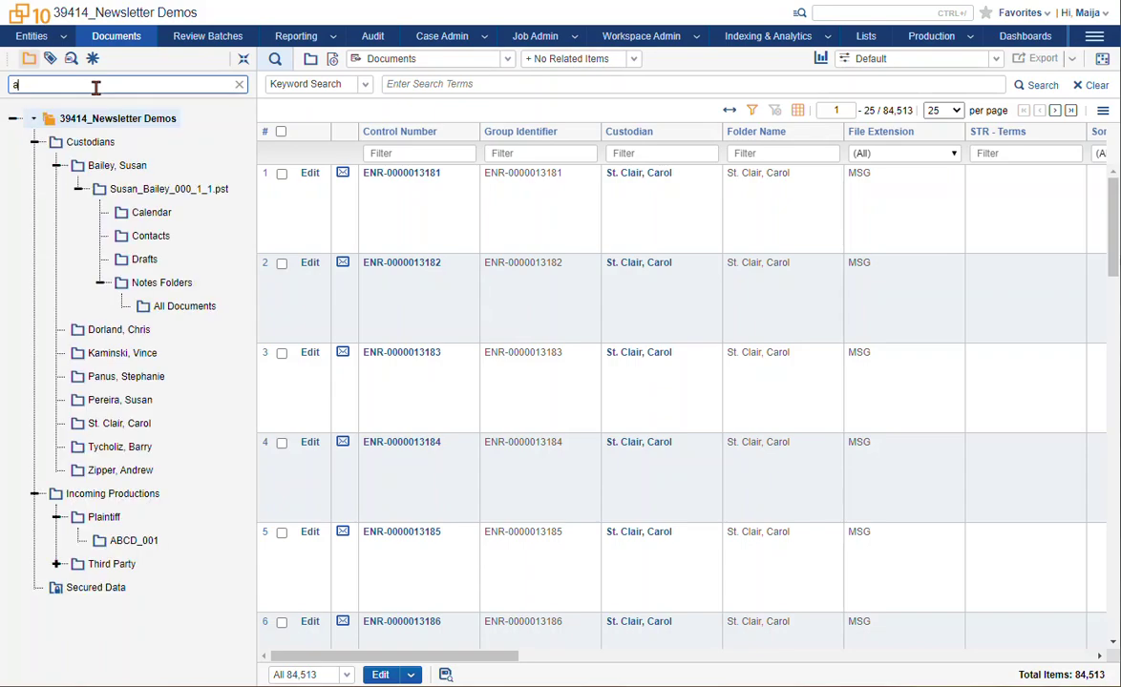
{"action": "type", "text": "d"}
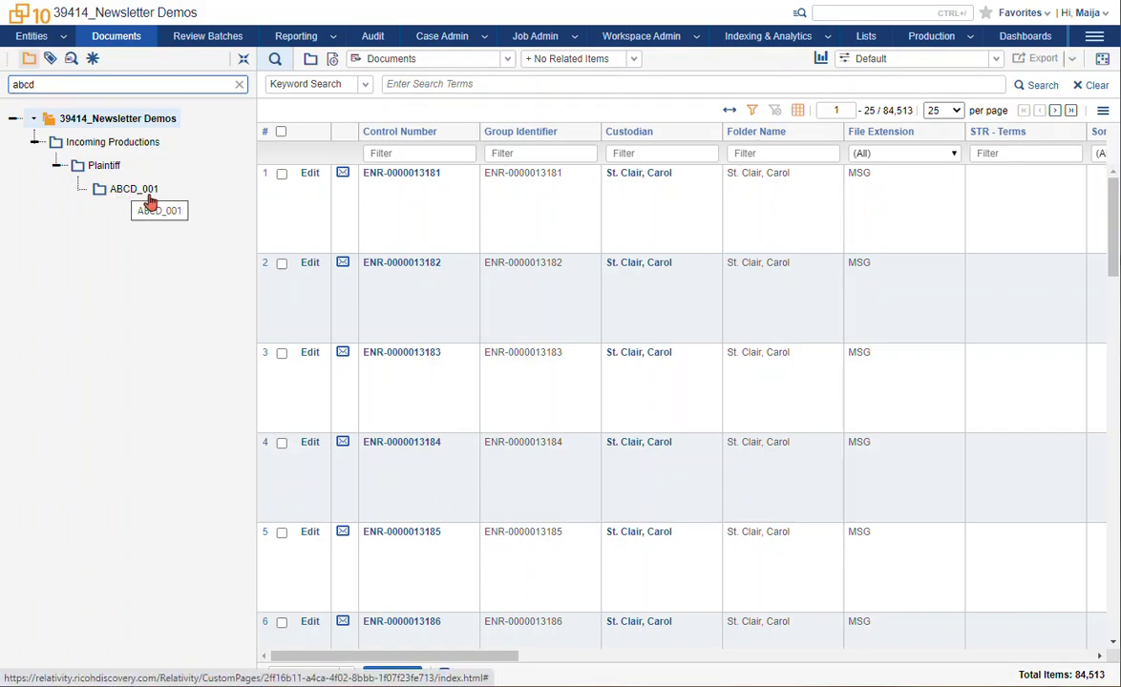
{"action": "left_click", "coordinate": [143, 191]}
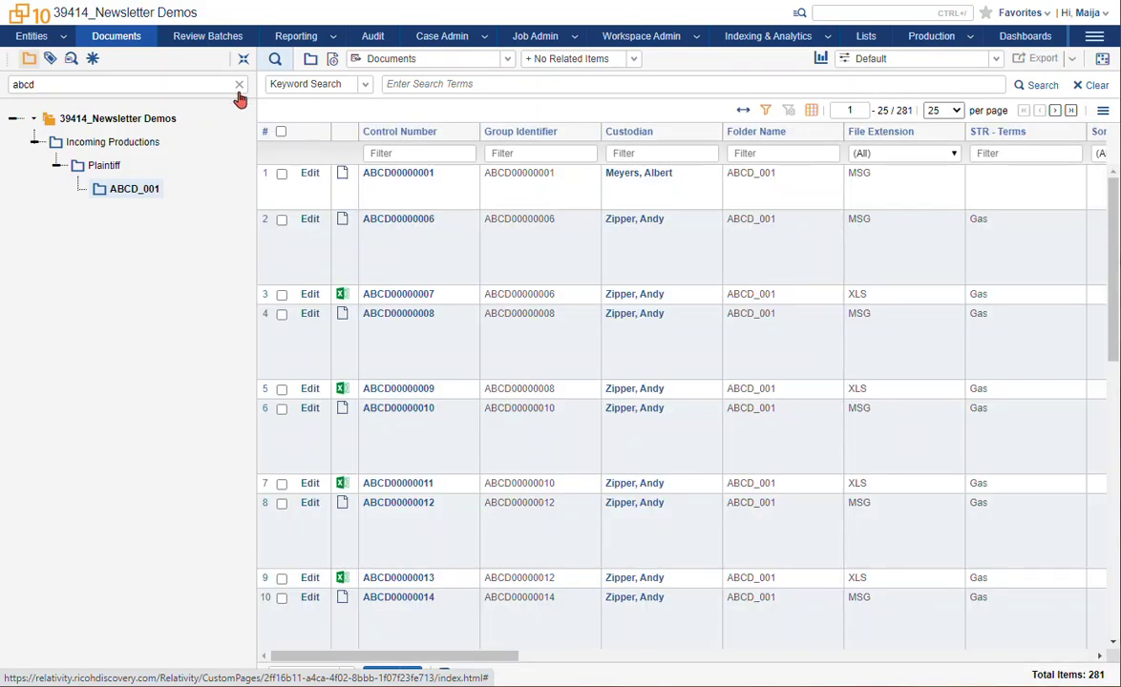
Step: Replace the folder tree filter with "delet" and list the documents in Deleted Items
{"action": "left_click", "coordinate": [238, 85]}
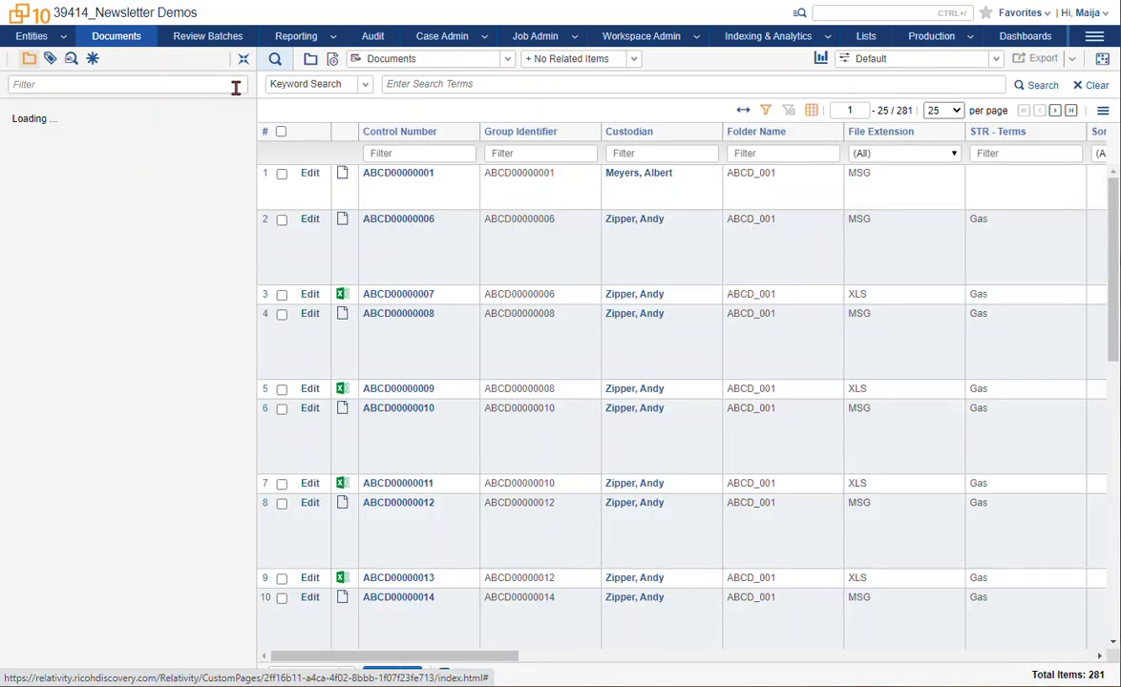
{"action": "left_click", "coordinate": [52, 84]}
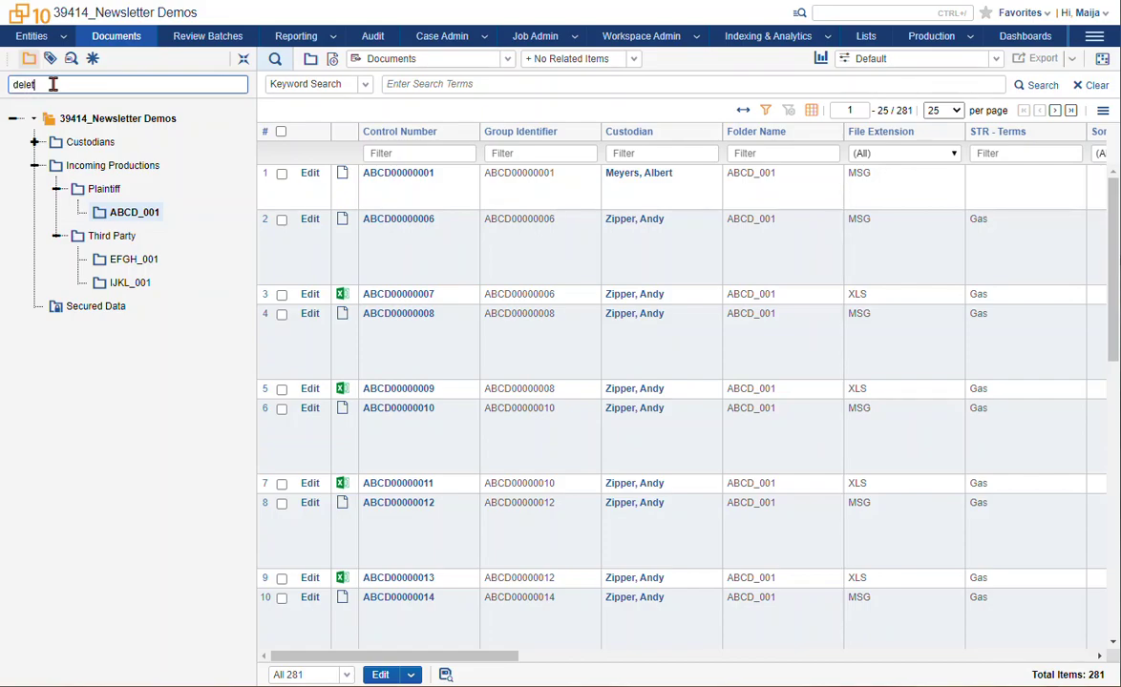
{"action": "left_click", "coordinate": [170, 216]}
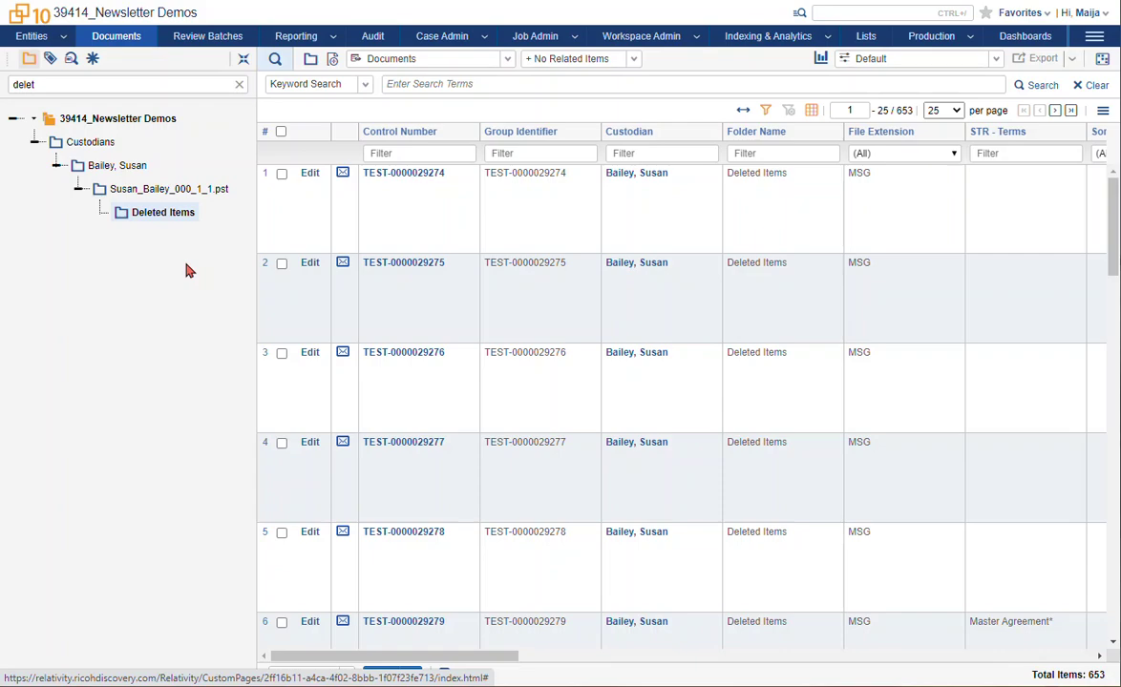
Step: Filter the folder tree by the first custodian's first name, collapse that custodian's folder and clear the filter
{"action": "double_click", "coordinate": [30, 83]}
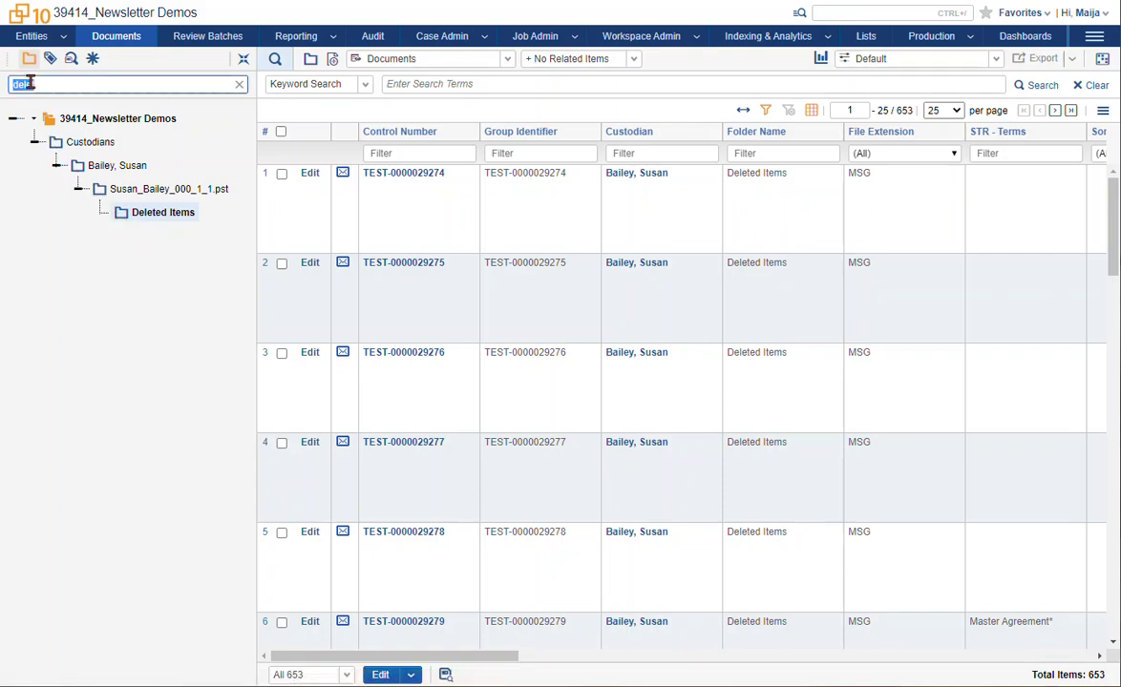
{"action": "type", "text": "susan"}
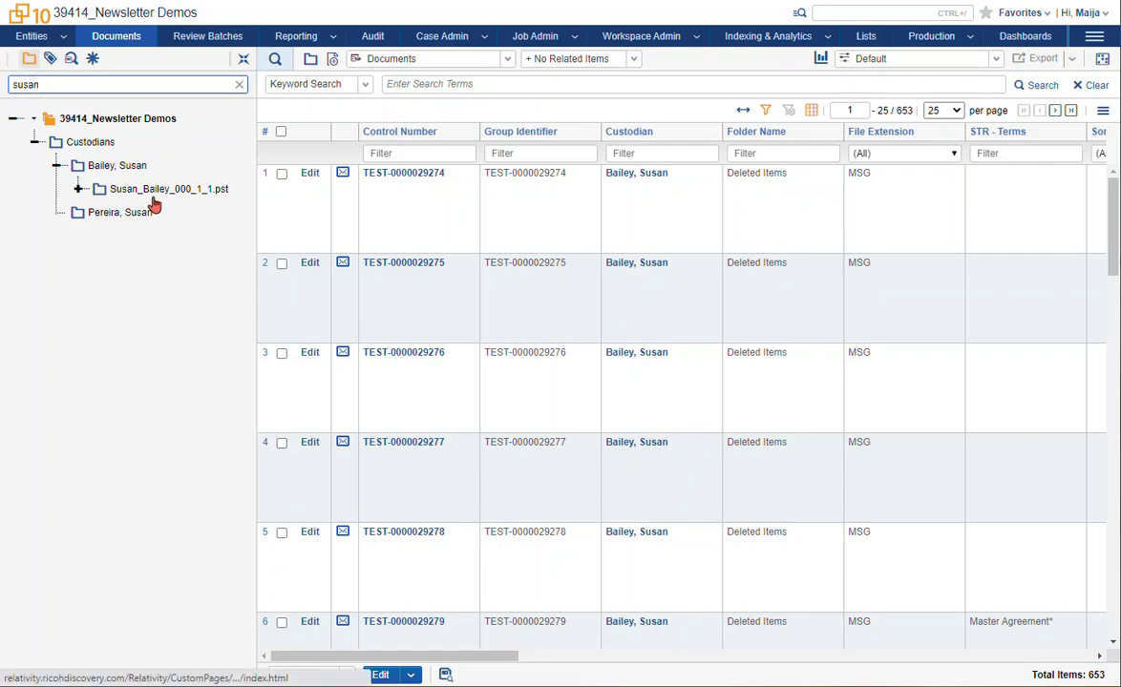
{"action": "left_click", "coordinate": [57, 166]}
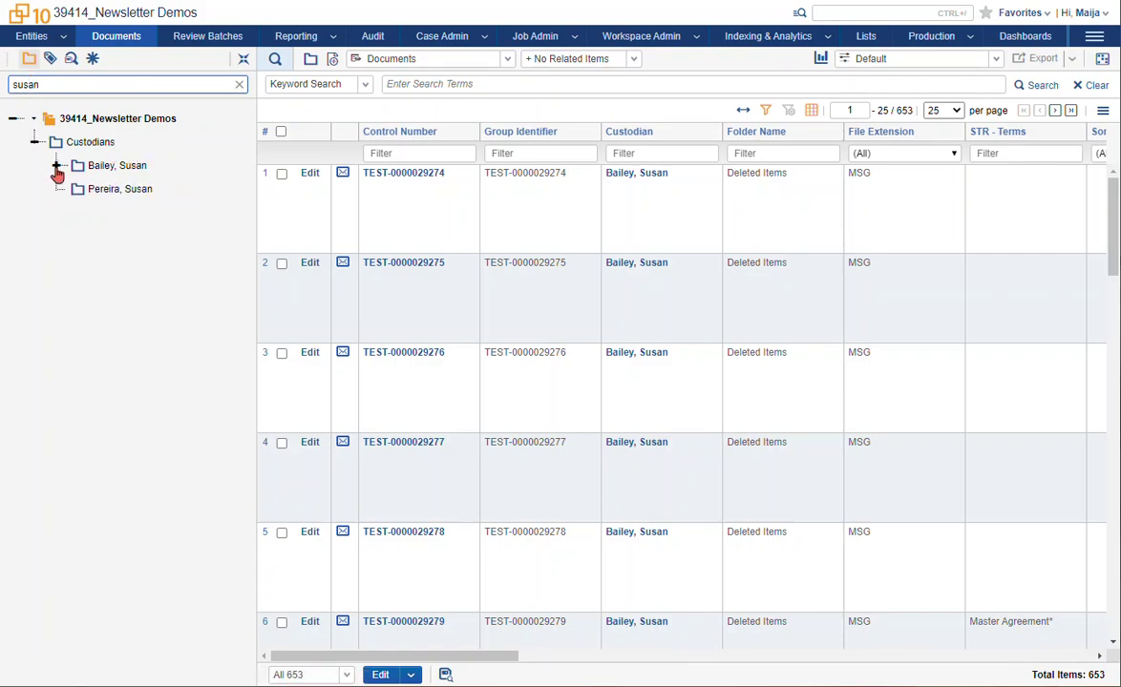
{"action": "left_click", "coordinate": [239, 85]}
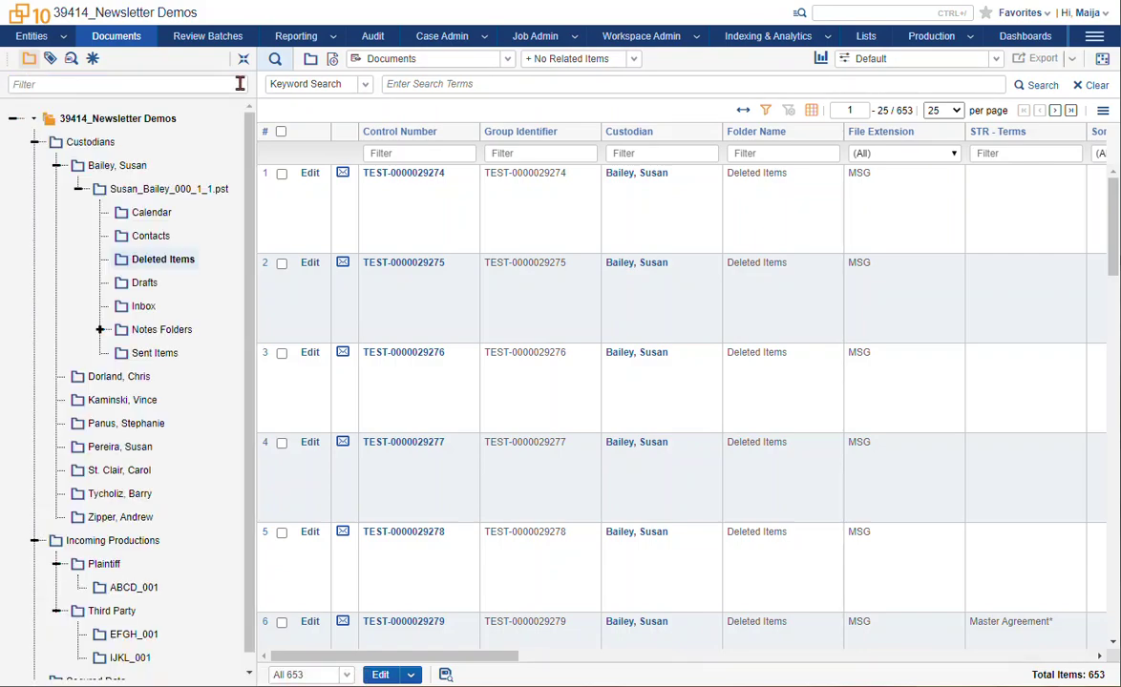
Step: Collapse the first custodian's folder, Incoming Productions and Custodians in the folder tree
{"action": "left_click", "coordinate": [56, 167]}
{"action": "left_click", "coordinate": [35, 353]}
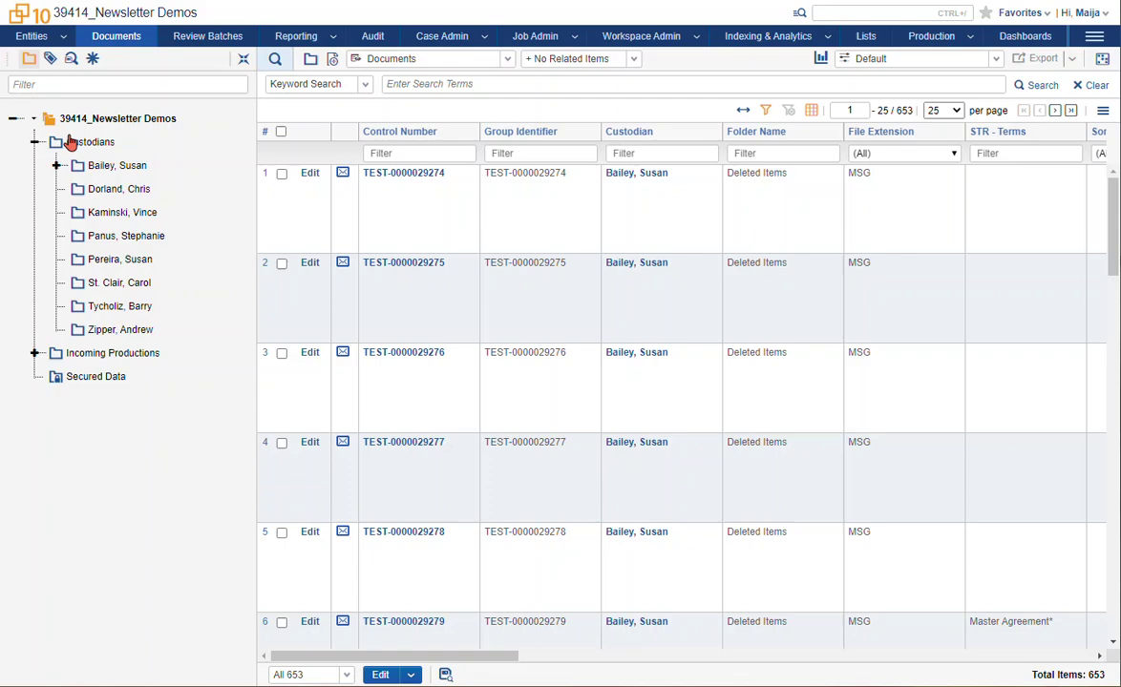
{"action": "left_click", "coordinate": [34, 142]}
{"action": "left_click", "coordinate": [402, 86]}
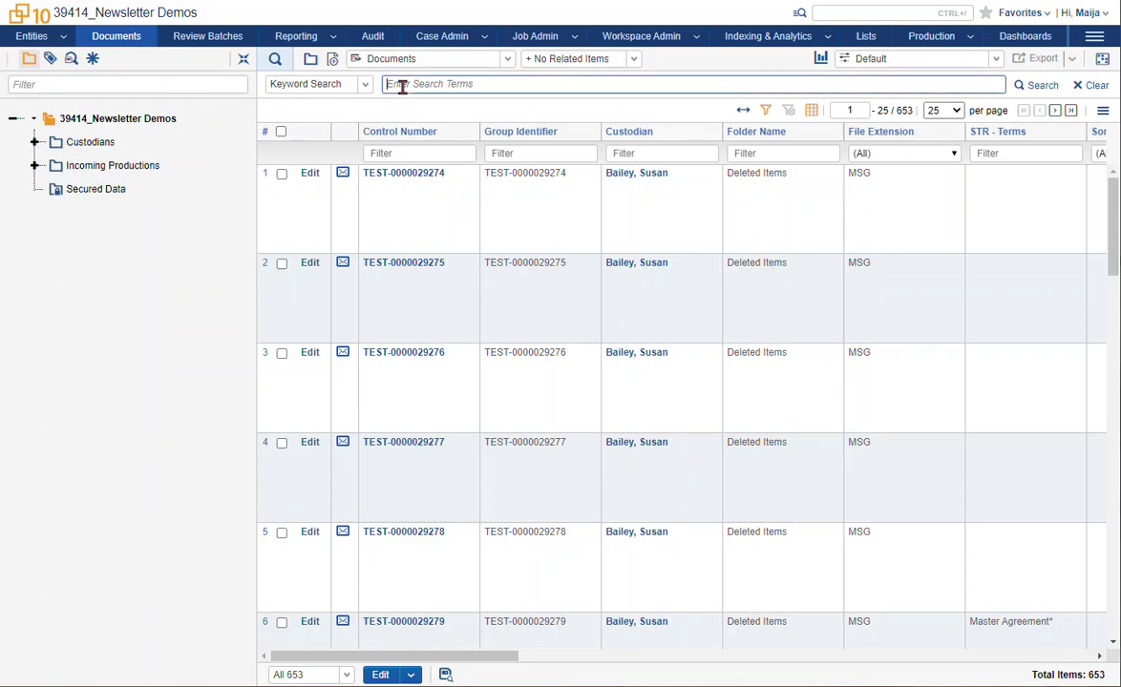
{"action": "type", "text": "Terminal*"}
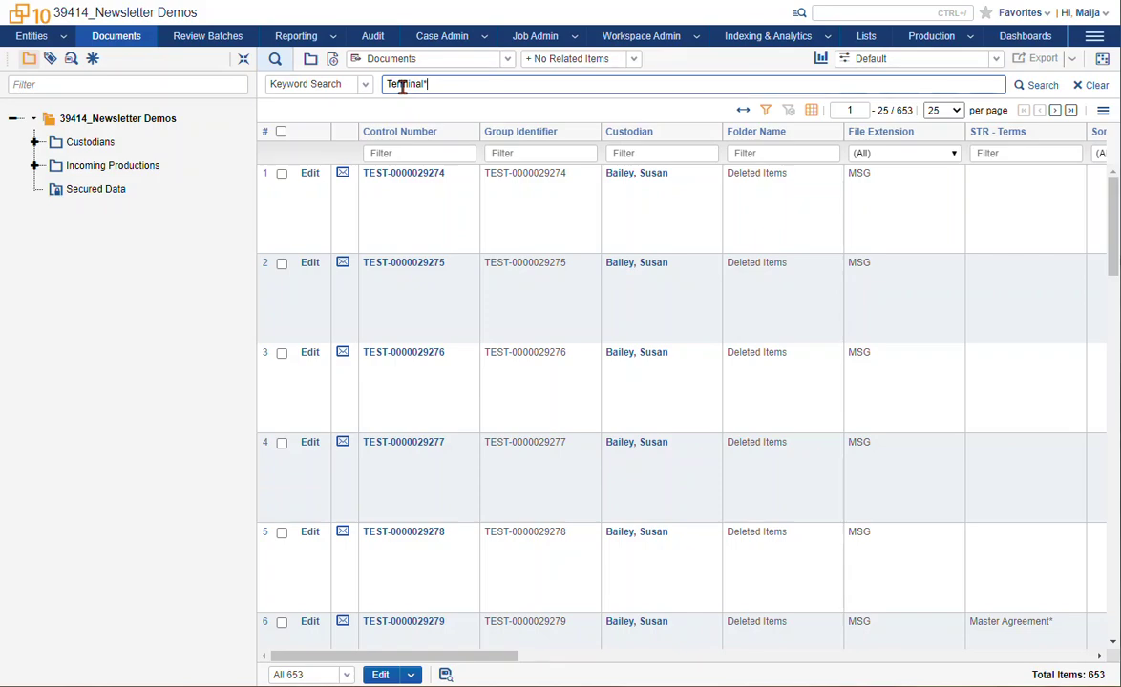
{"action": "left_click_drag", "start_coordinate": [430, 85], "coordinate": [344, 89]}
{"action": "key", "text": "BackSpace"}
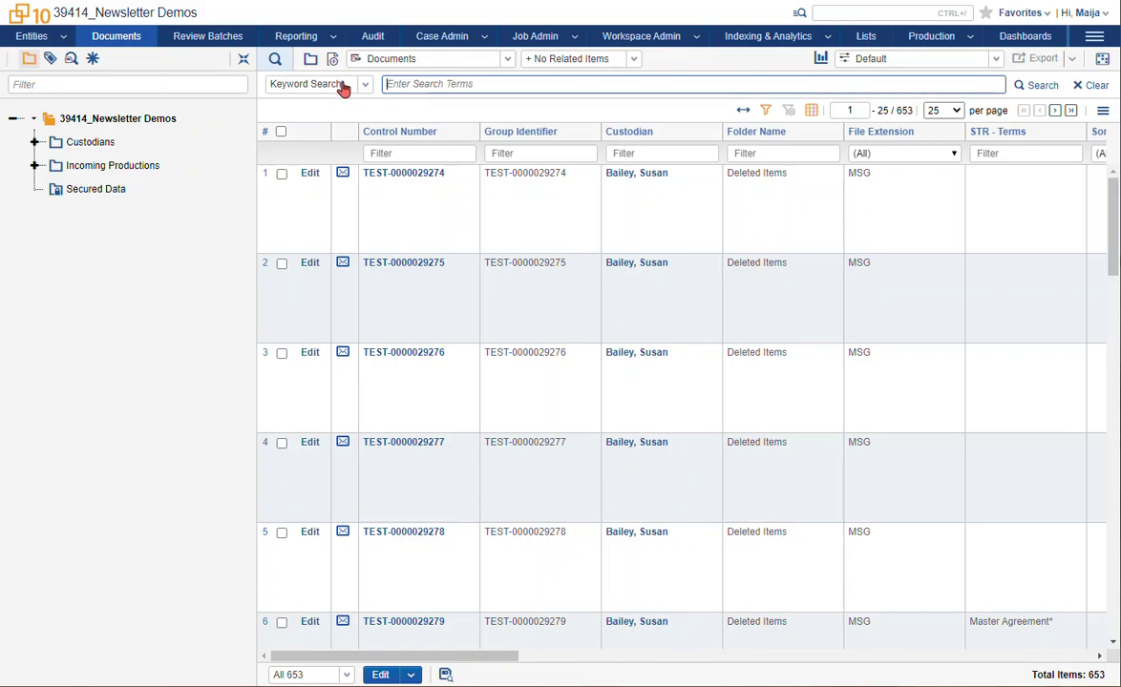
Step: Run a DT Search for "Terminal*" and extend it to the whole workspace by selecting the 39414_Newsletter Demos root folder
{"action": "left_click", "coordinate": [363, 86]}
{"action": "left_click", "coordinate": [313, 134]}
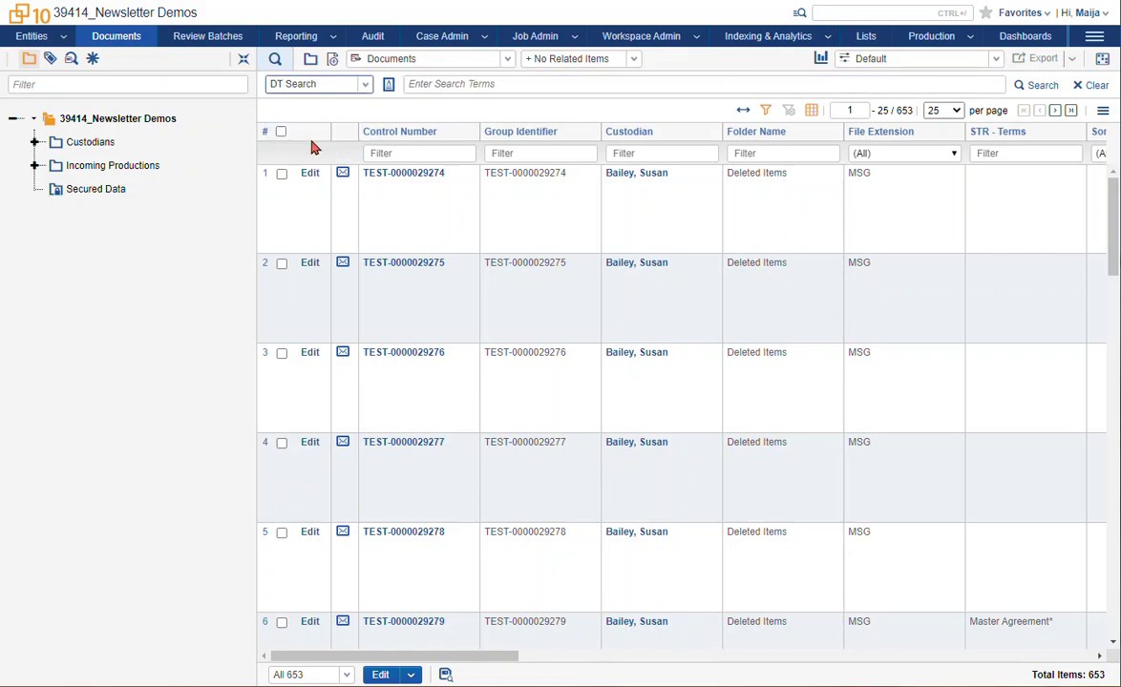
{"action": "left_click", "coordinate": [434, 87]}
{"action": "type", "text": "Terminal*"}
{"action": "key", "text": "Return"}
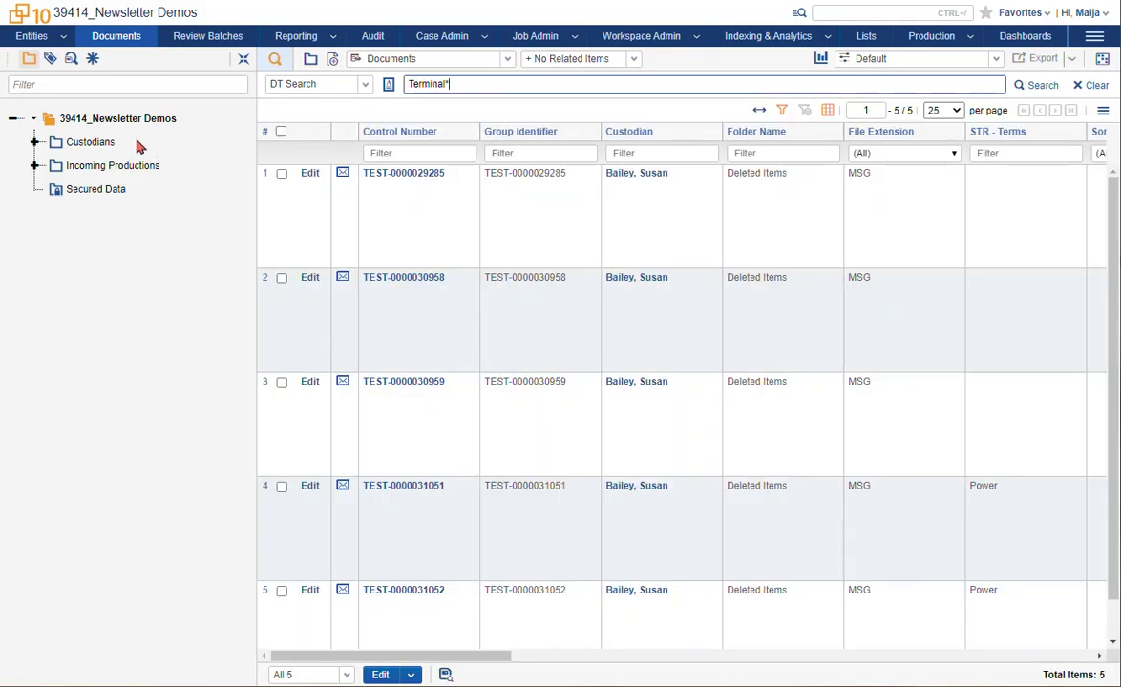
{"action": "left_click", "coordinate": [119, 121]}
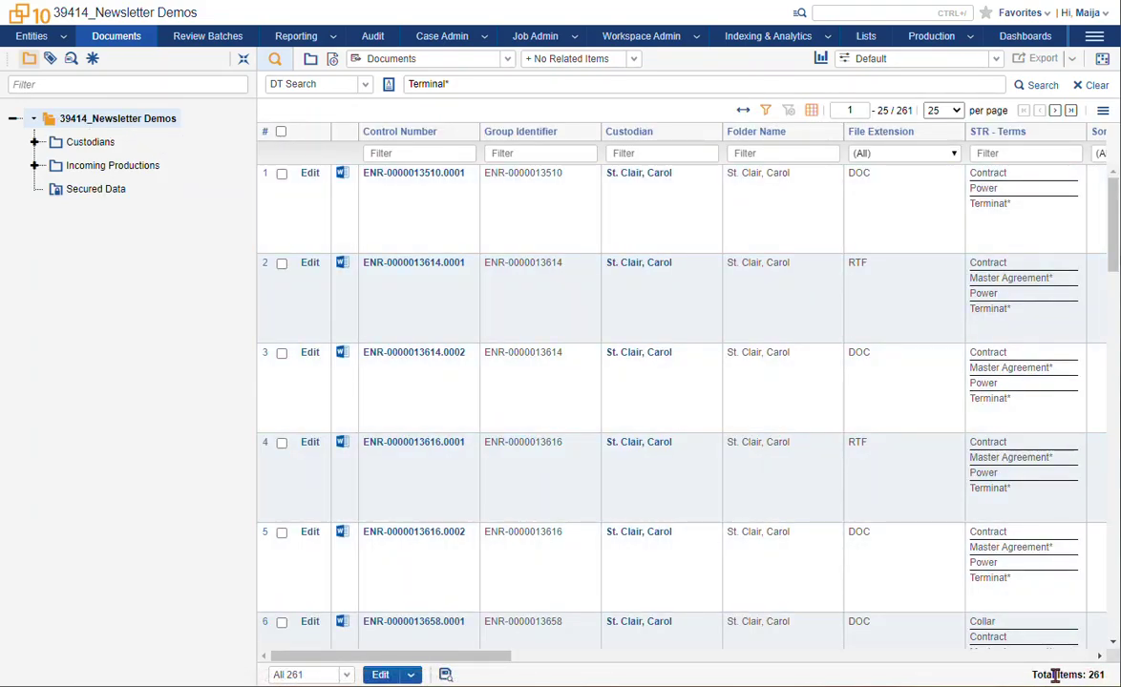
Step: Expand Custodians, show the search conditions, and list the "Terminal*" hits in the fifth and third custodians' folders
{"action": "left_click", "coordinate": [35, 142]}
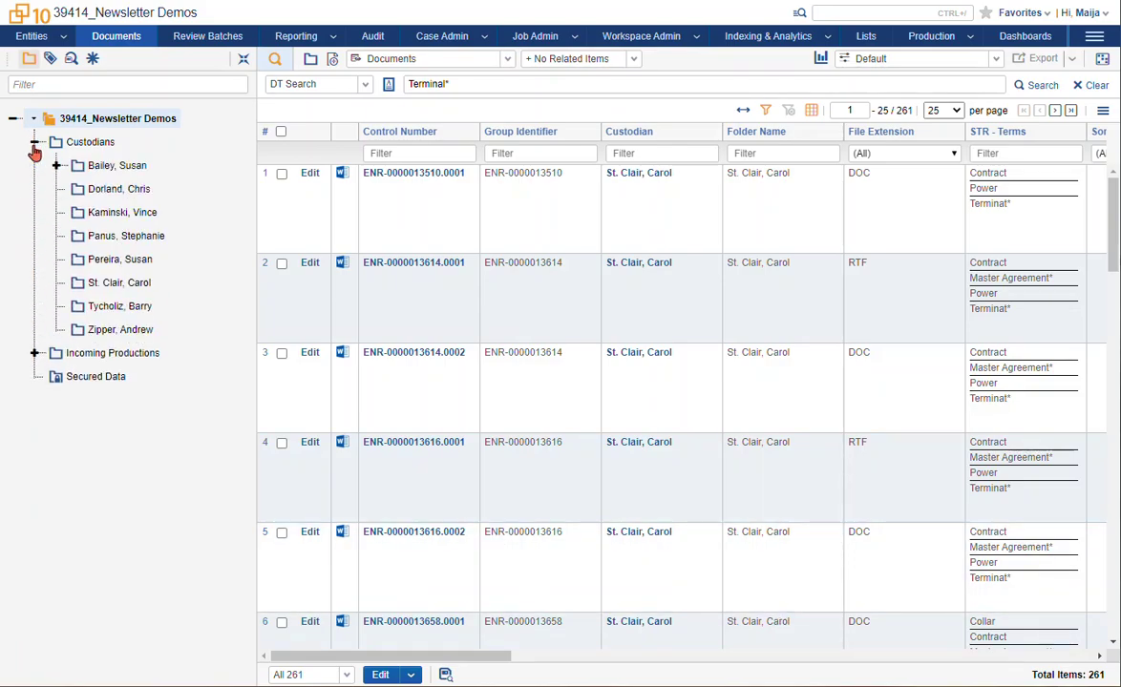
{"action": "left_click", "coordinate": [277, 61]}
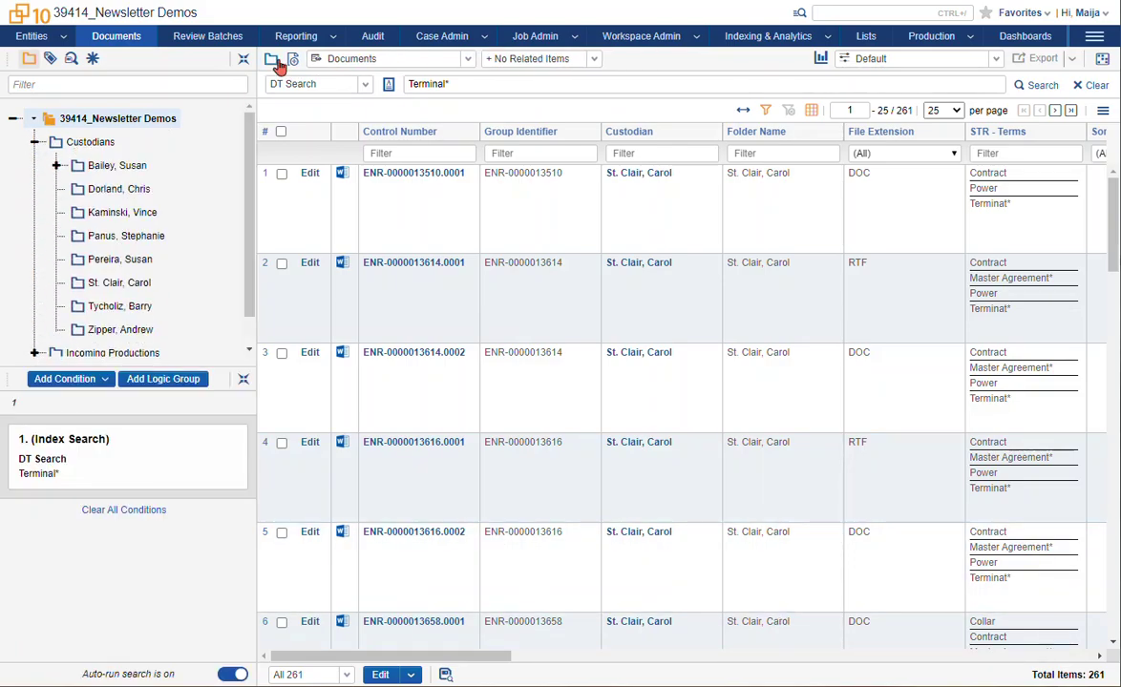
{"action": "mouse_move", "coordinate": [91, 441]}
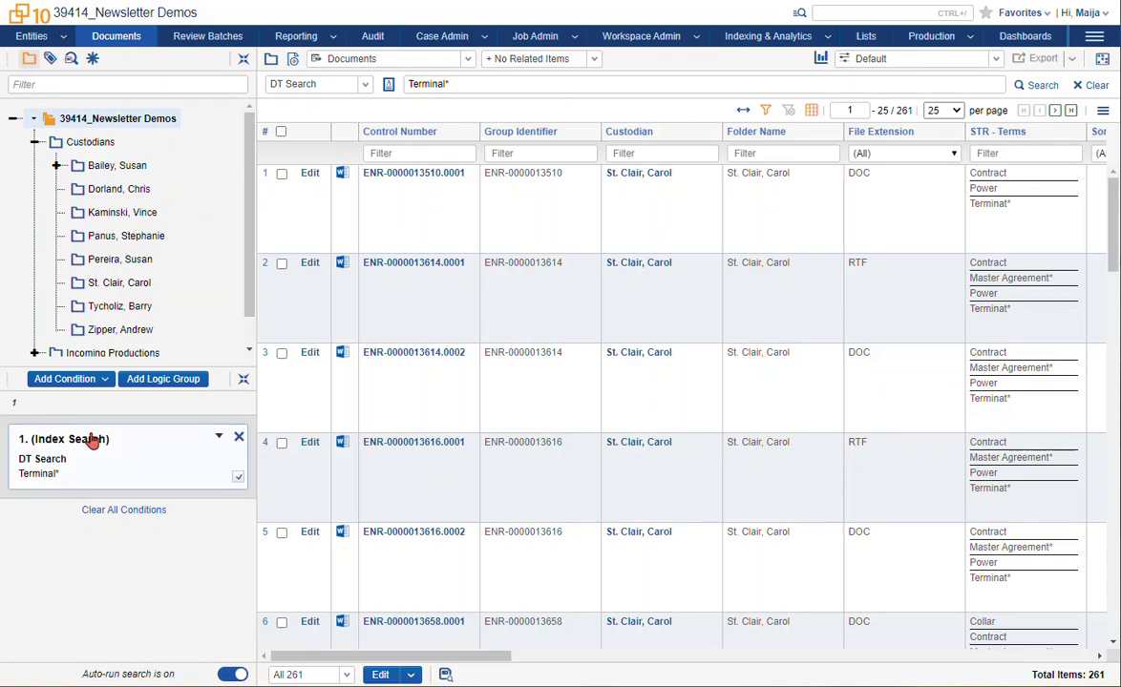
{"action": "left_click", "coordinate": [147, 268]}
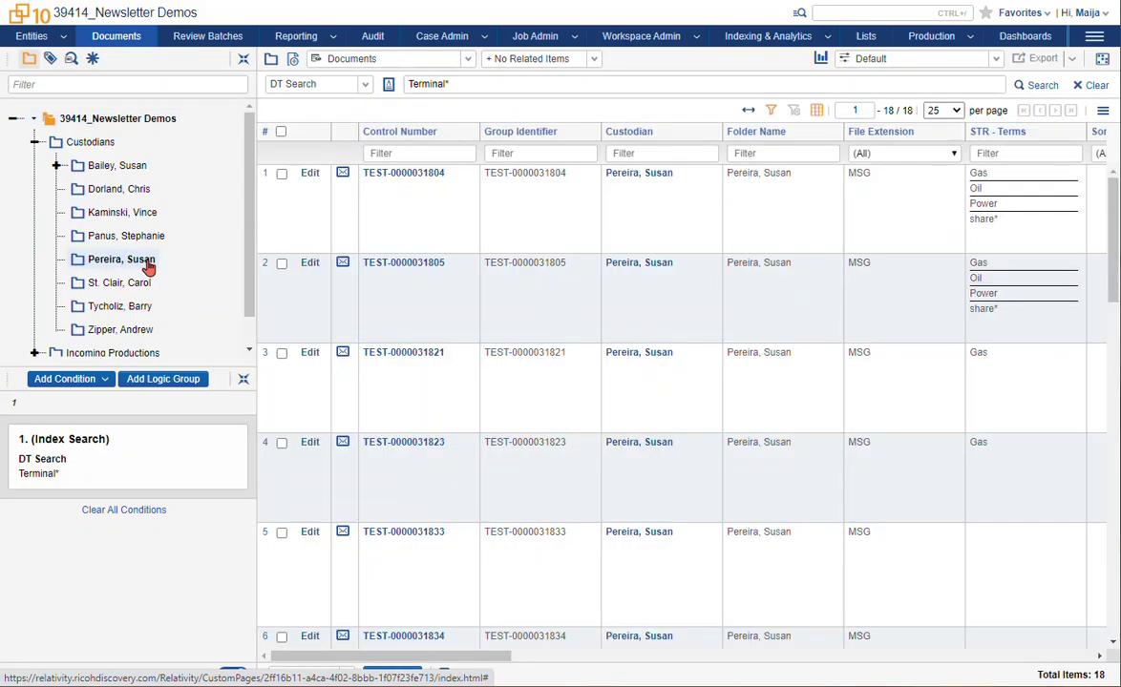
{"action": "left_click", "coordinate": [137, 217]}
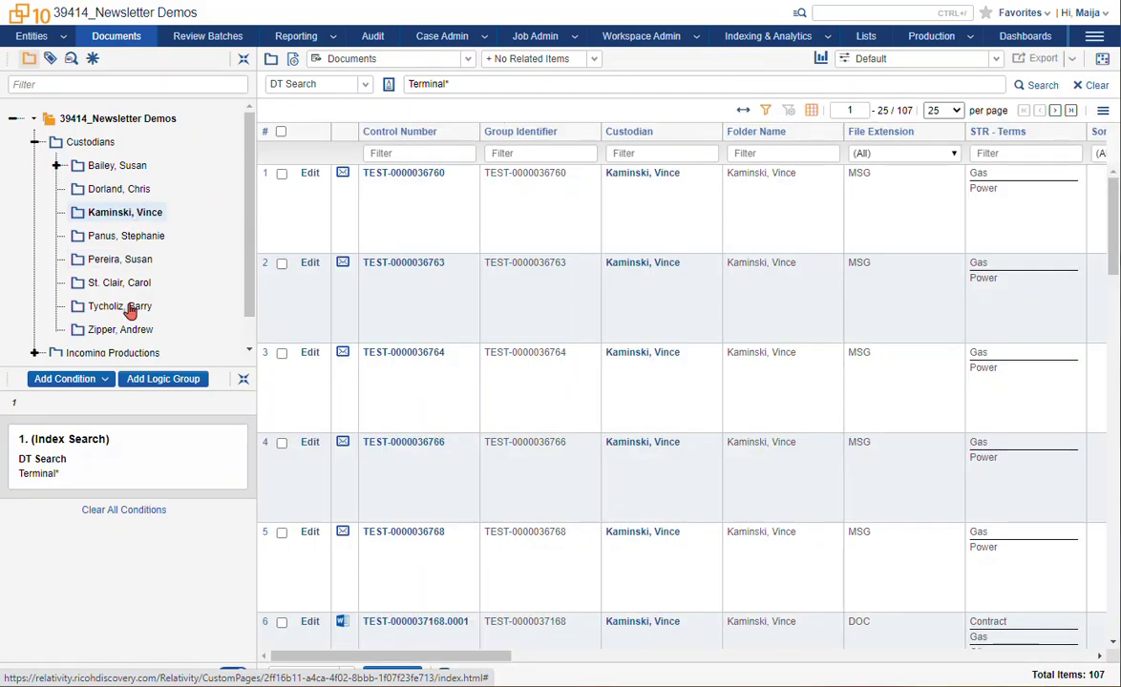
Step: List the "Terminal*" hits in Incoming Productions and in its Plaintiff subfolder
{"action": "scroll", "coordinate": [246, 195], "scroll_direction": "down", "scroll_amount": 1}
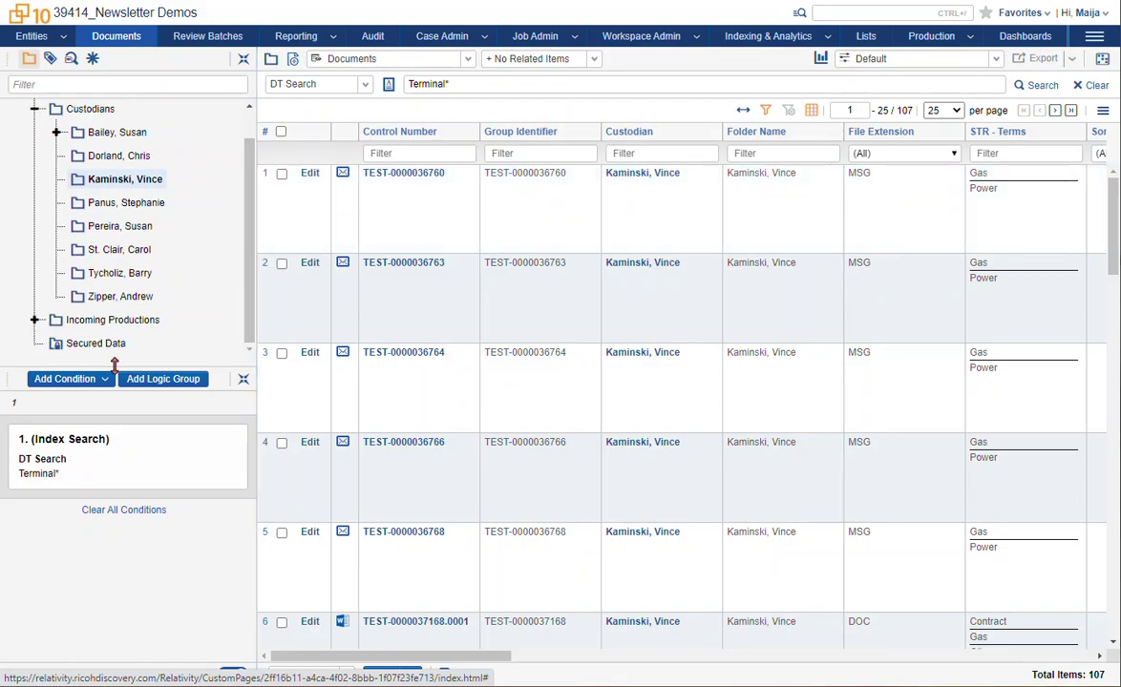
{"action": "left_click", "coordinate": [105, 320]}
{"action": "left_click", "coordinate": [107, 345]}
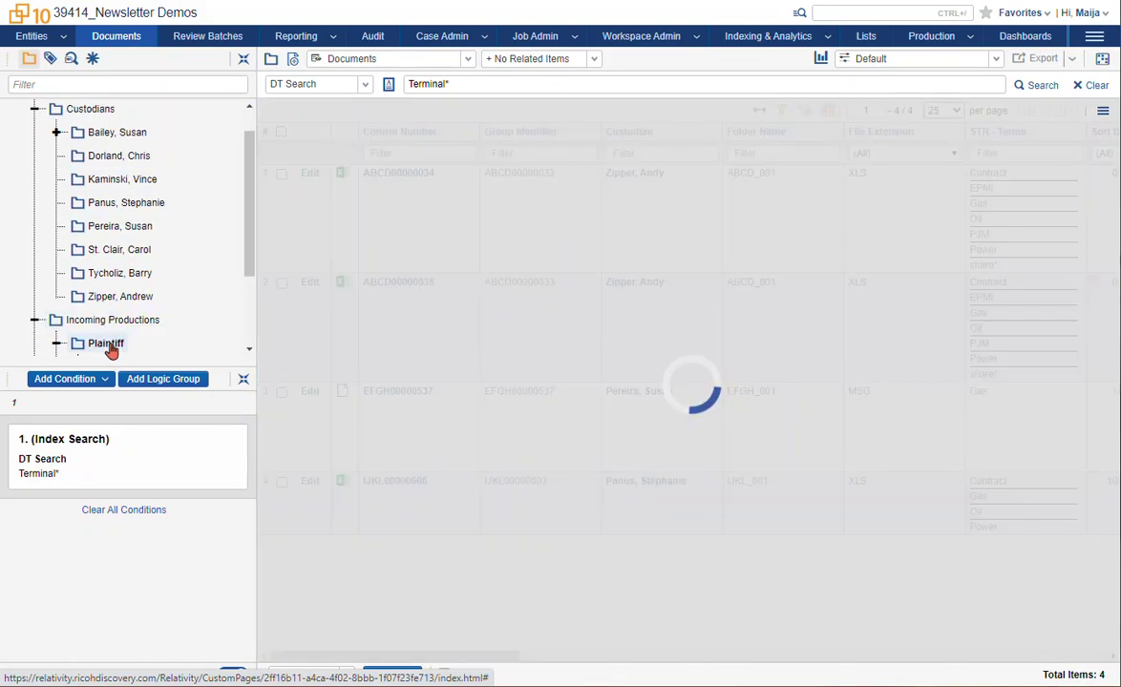
{"action": "scroll", "coordinate": [148, 269], "scroll_direction": "down", "scroll_amount": 2}
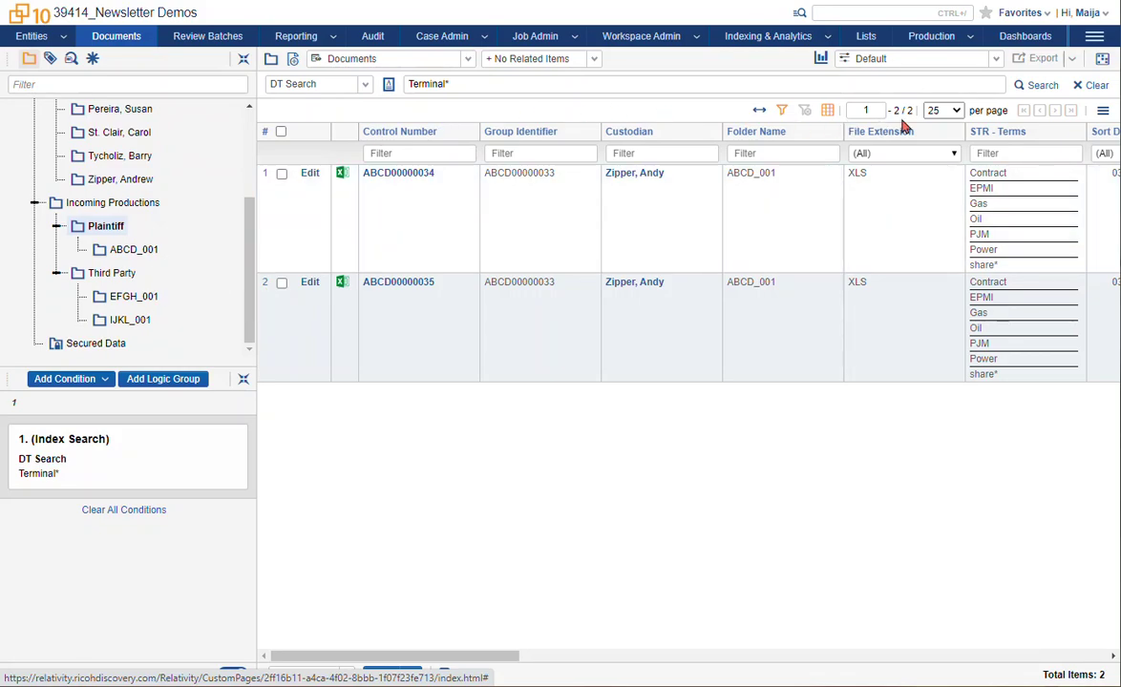
Step: Clear the search, filter the STR - Terms column by "gas", and list the matches in the seventh custodian's folder
{"action": "left_click", "coordinate": [1095, 86]}
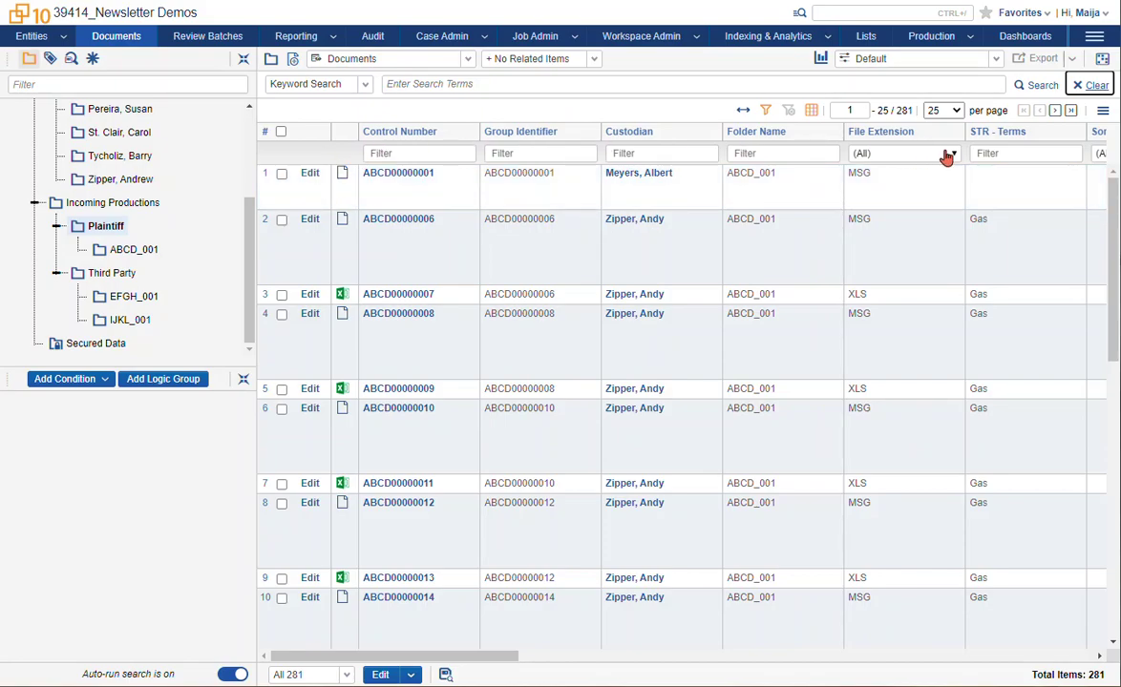
{"action": "left_click", "coordinate": [1004, 153]}
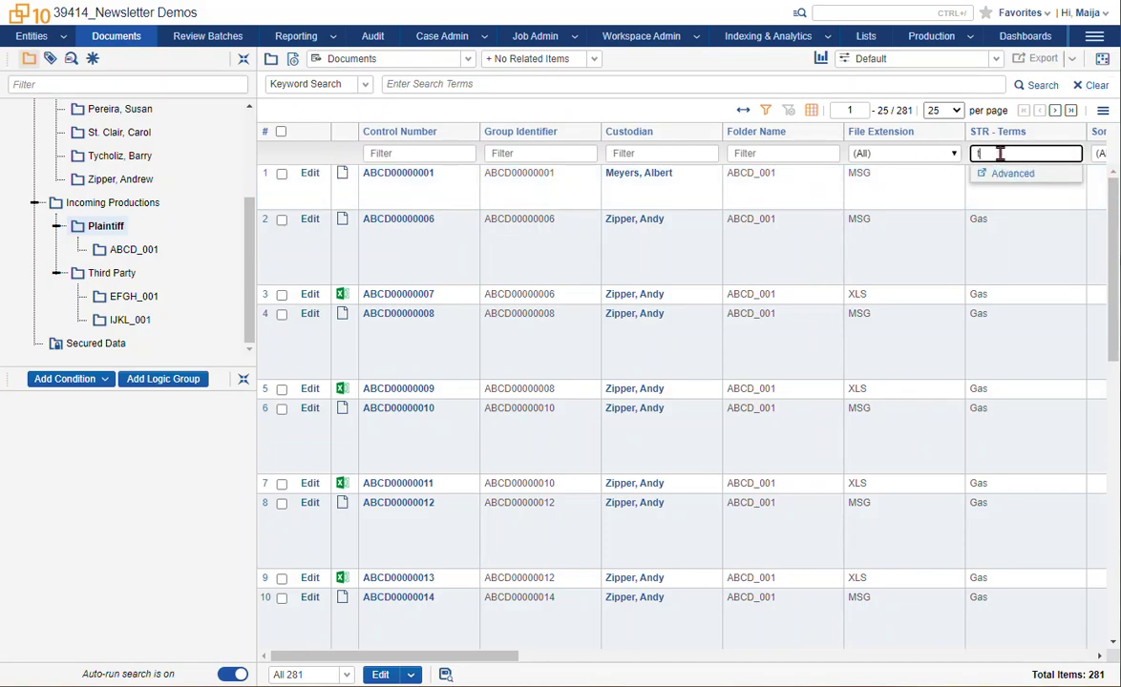
{"action": "type", "text": "gas"}
{"action": "key", "text": "Return"}
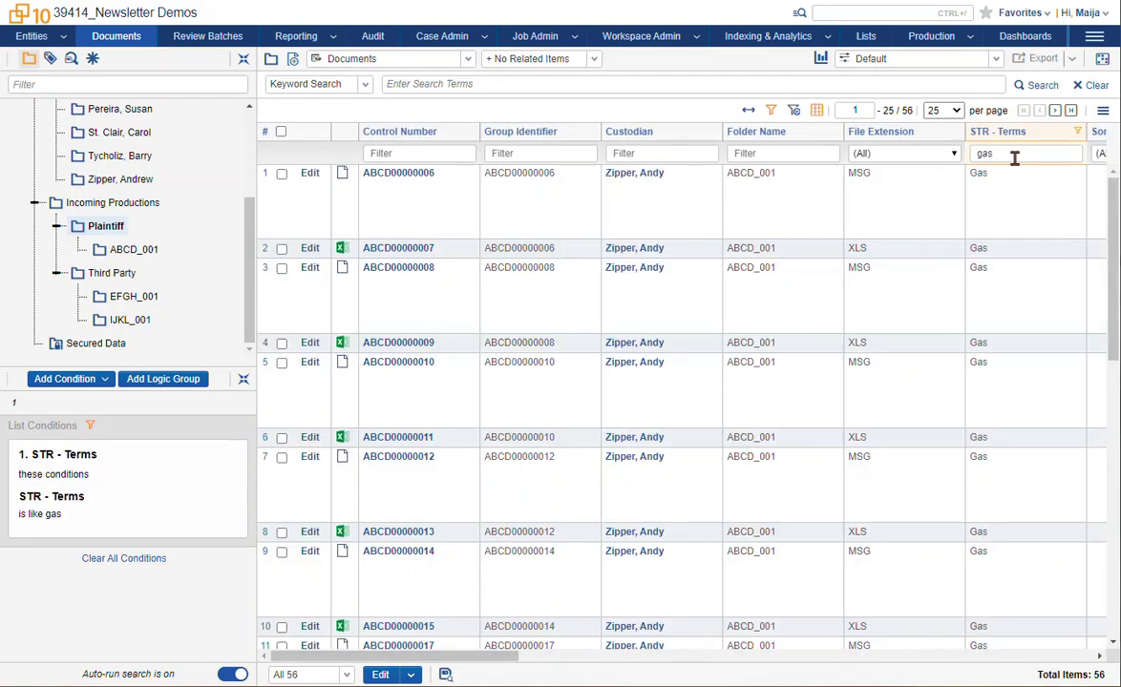
{"action": "left_click", "coordinate": [121, 156]}
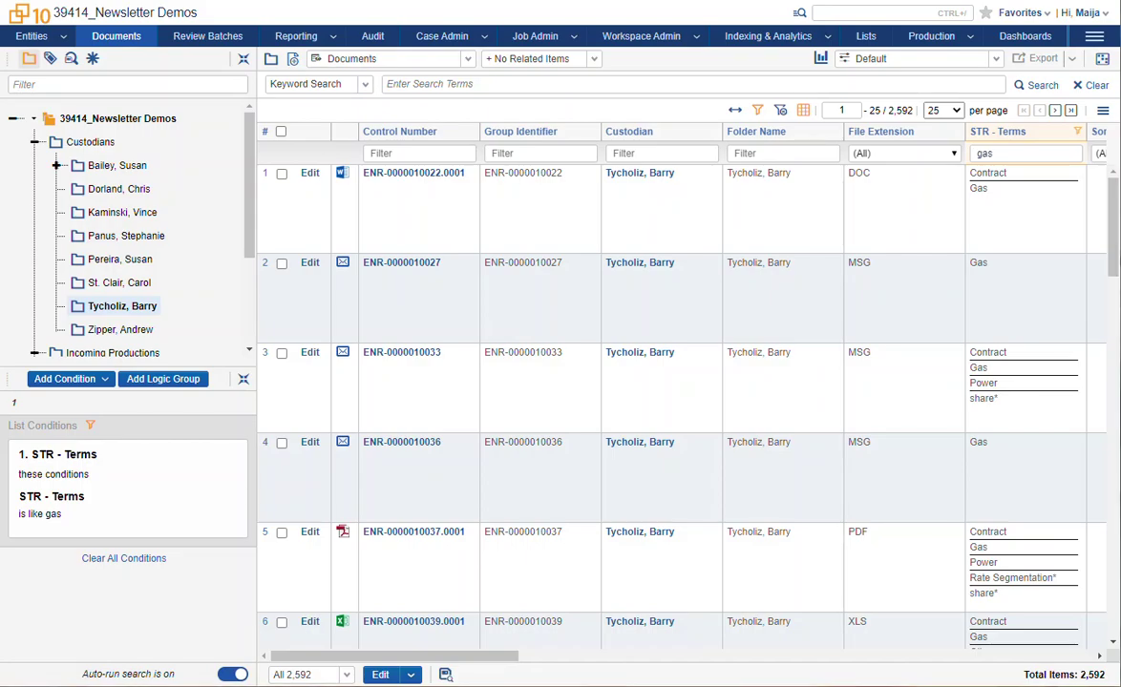
Step: Switch to the Production Documents view and list the Custodians folder, then the fourth, third and seventh custodians' folders
{"action": "left_click", "coordinate": [460, 60]}
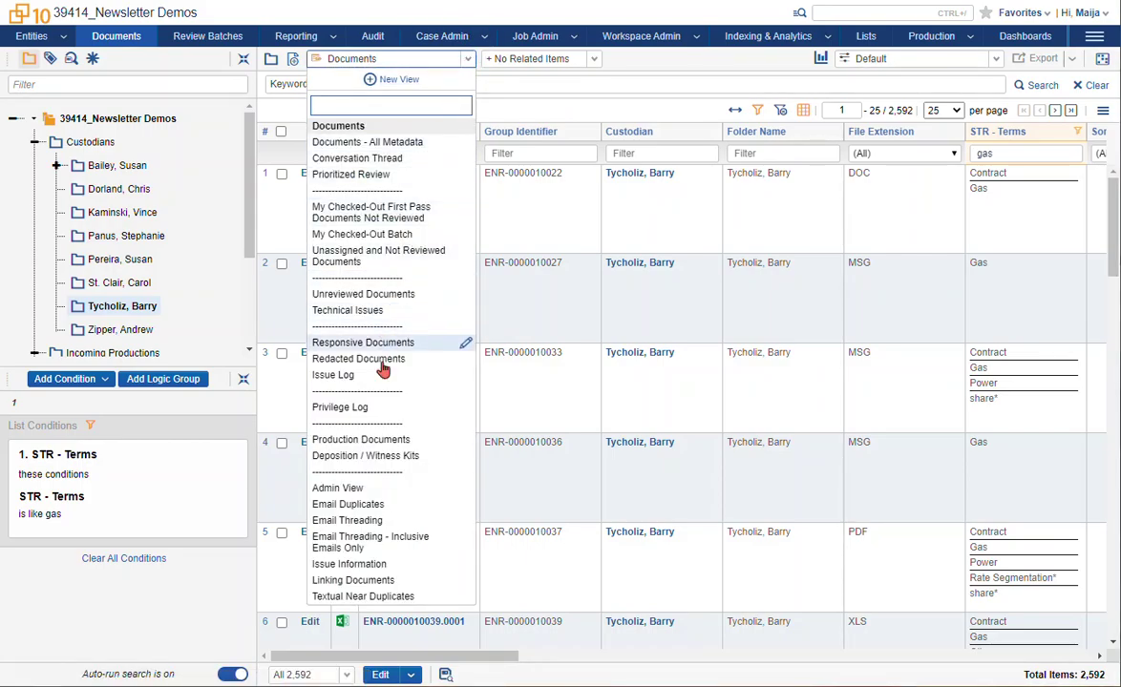
{"action": "left_click", "coordinate": [399, 440]}
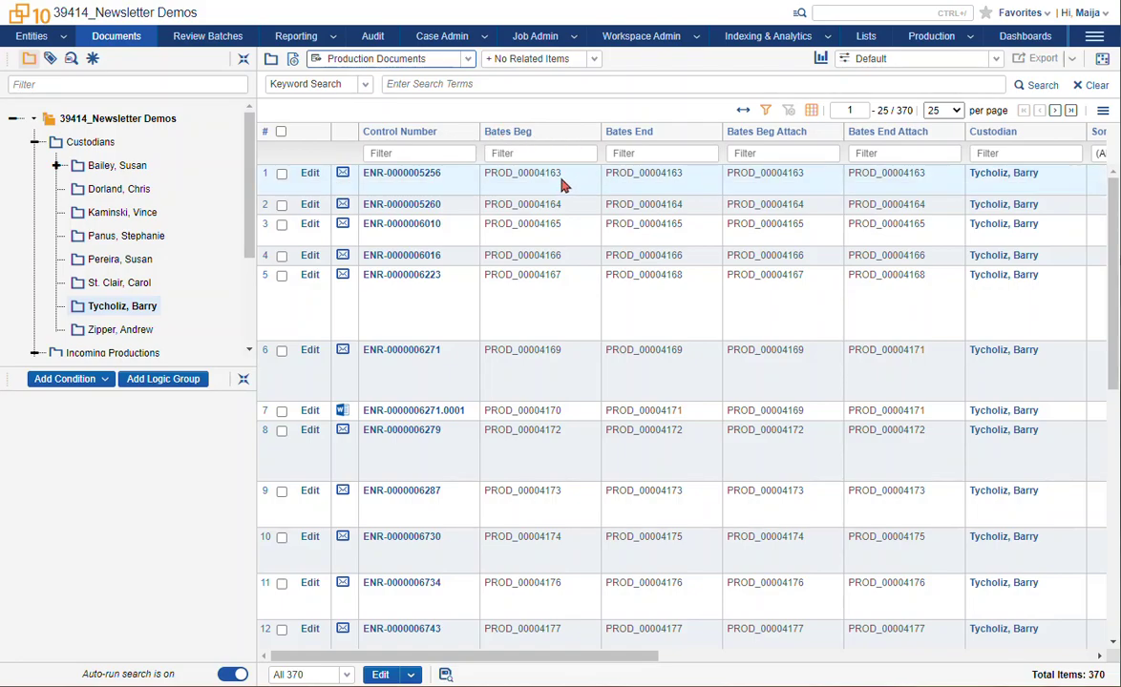
{"action": "left_click", "coordinate": [99, 144]}
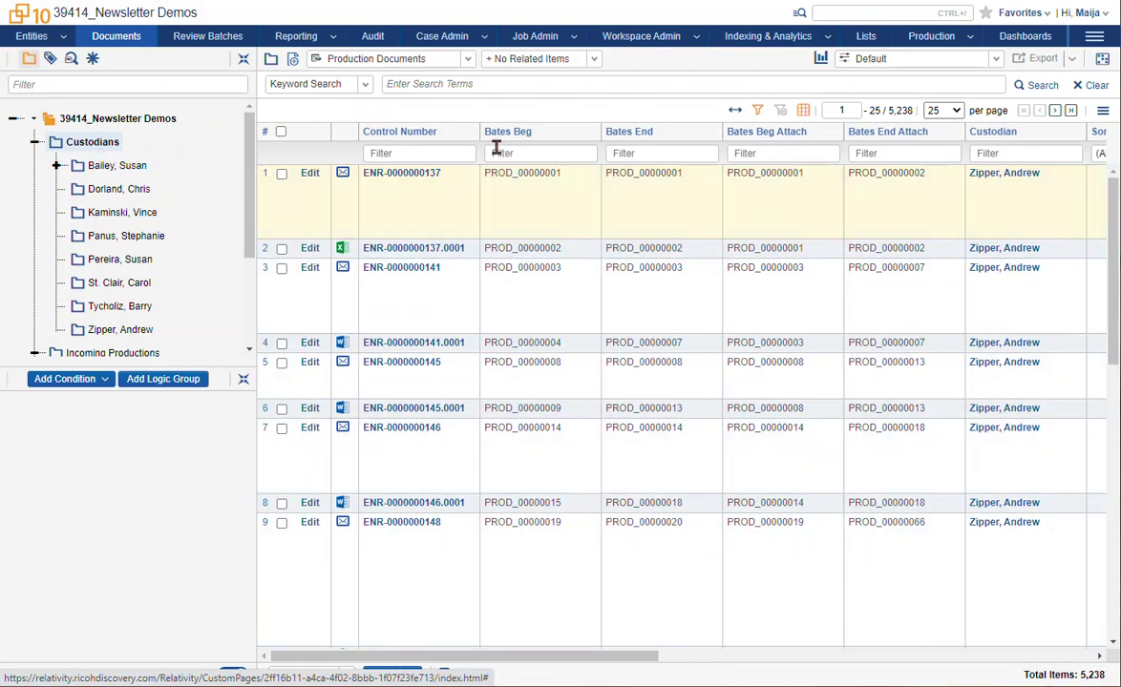
{"action": "left_click", "coordinate": [128, 237]}
{"action": "left_click", "coordinate": [124, 213]}
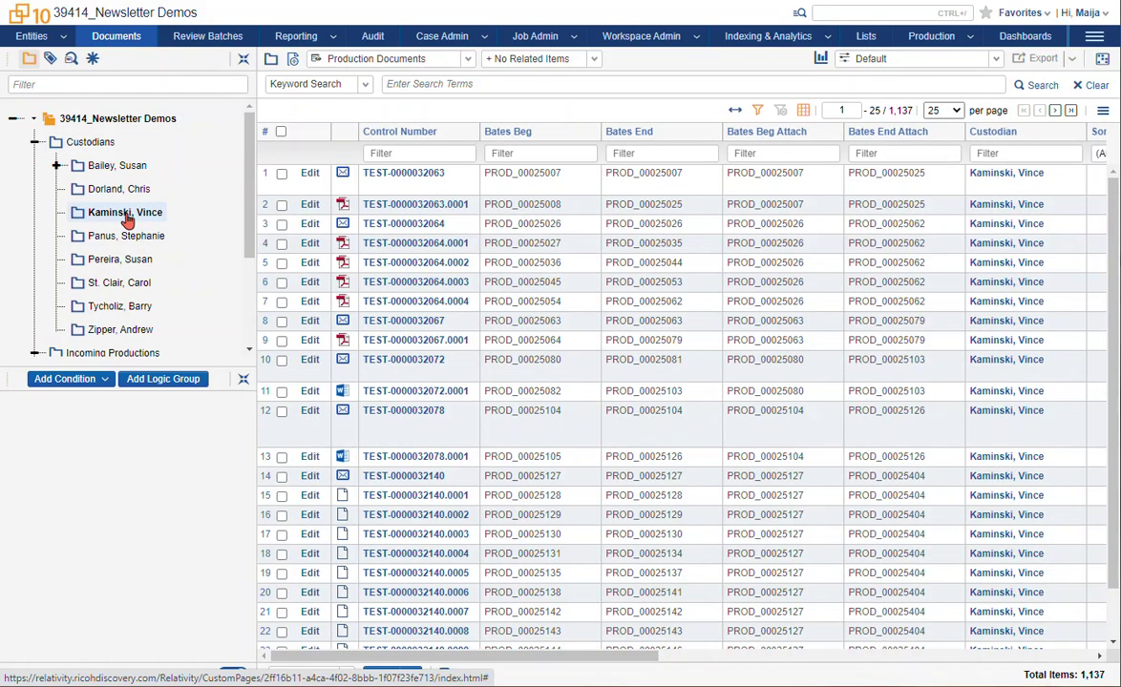
{"action": "left_click", "coordinate": [139, 308]}
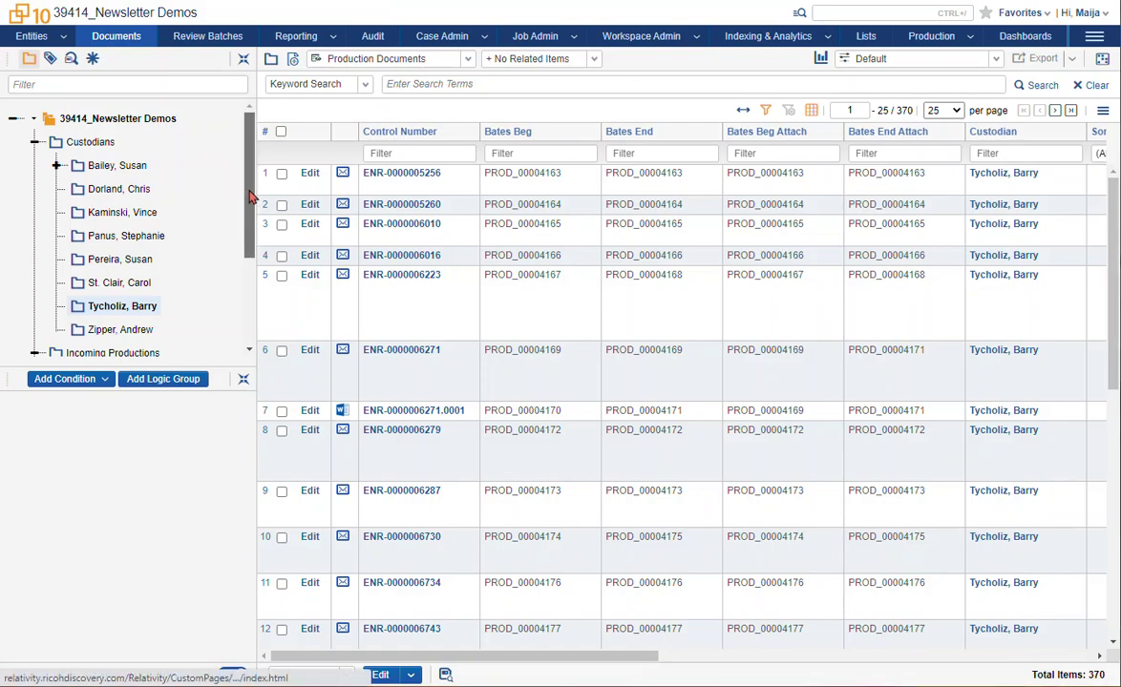
Step: Select the EFGH_001 folder under Third Party and switch the list back to the Documents view
{"action": "left_click_drag", "start_coordinate": [247, 204], "coordinate": [250, 303]}
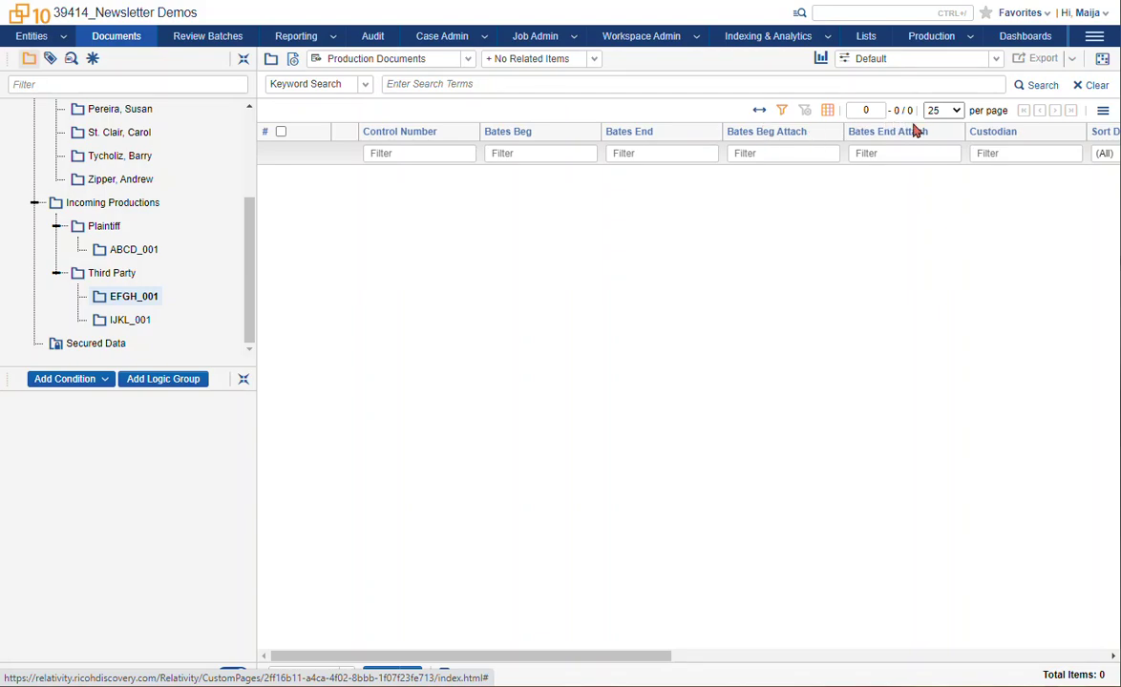
{"action": "left_click", "coordinate": [402, 61]}
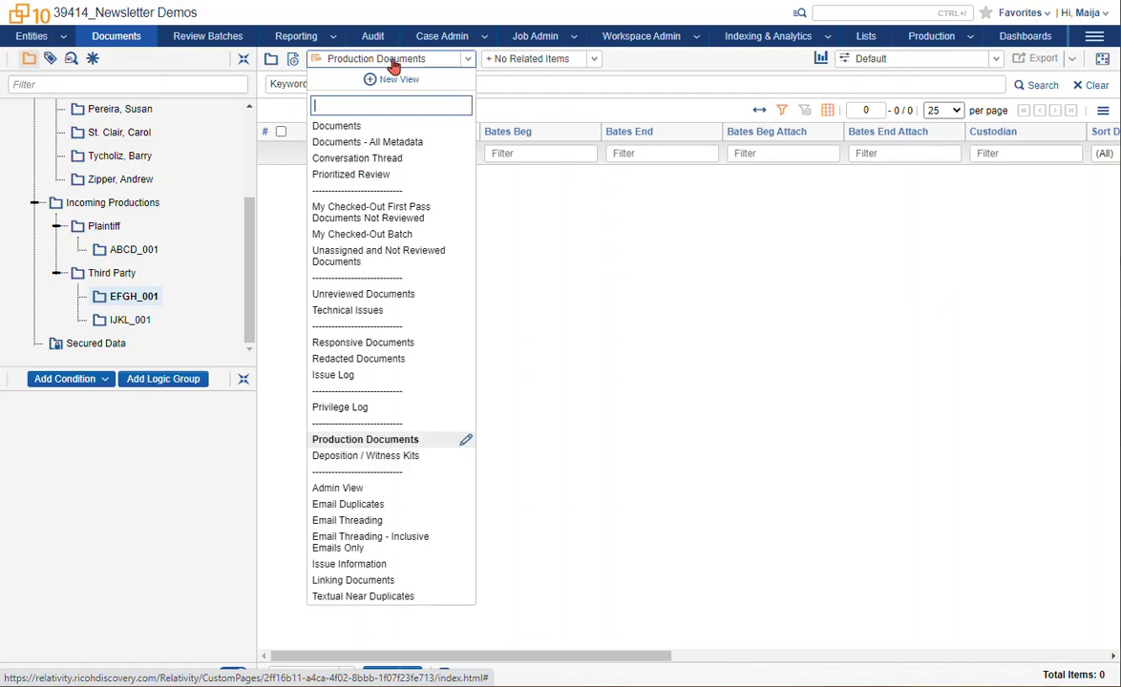
{"action": "left_click", "coordinate": [351, 130]}
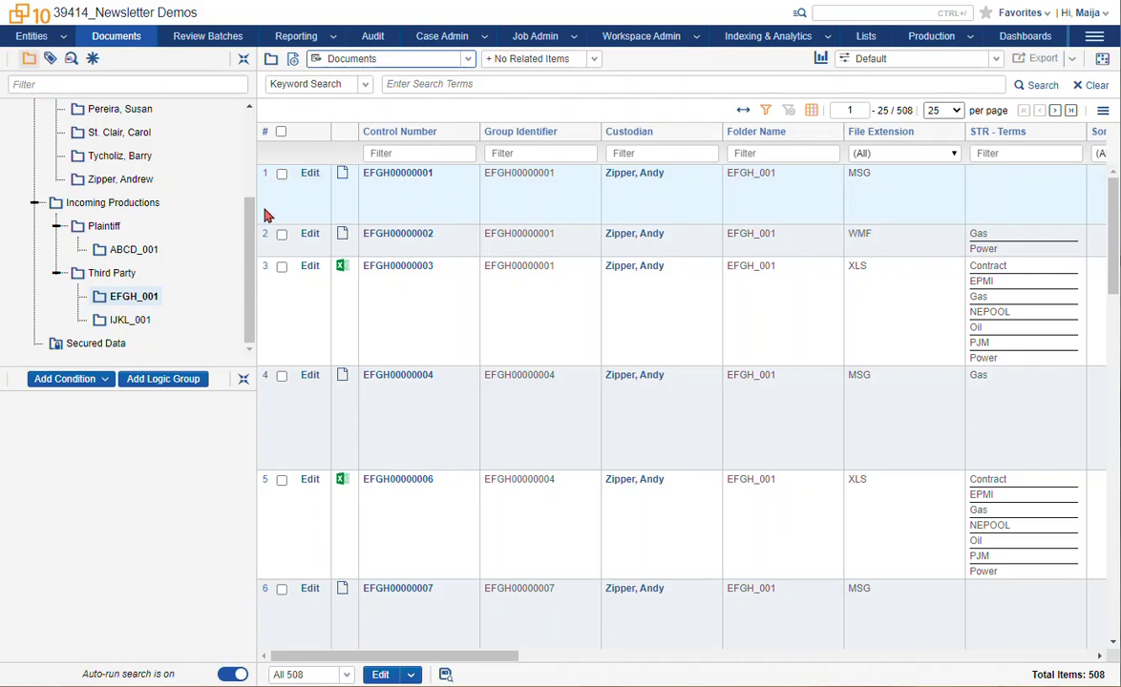
Step: Start a saved search from the second custodian's folder and name it "Custodian search"
{"action": "left_click_drag", "start_coordinate": [250, 233], "coordinate": [253, 137]}
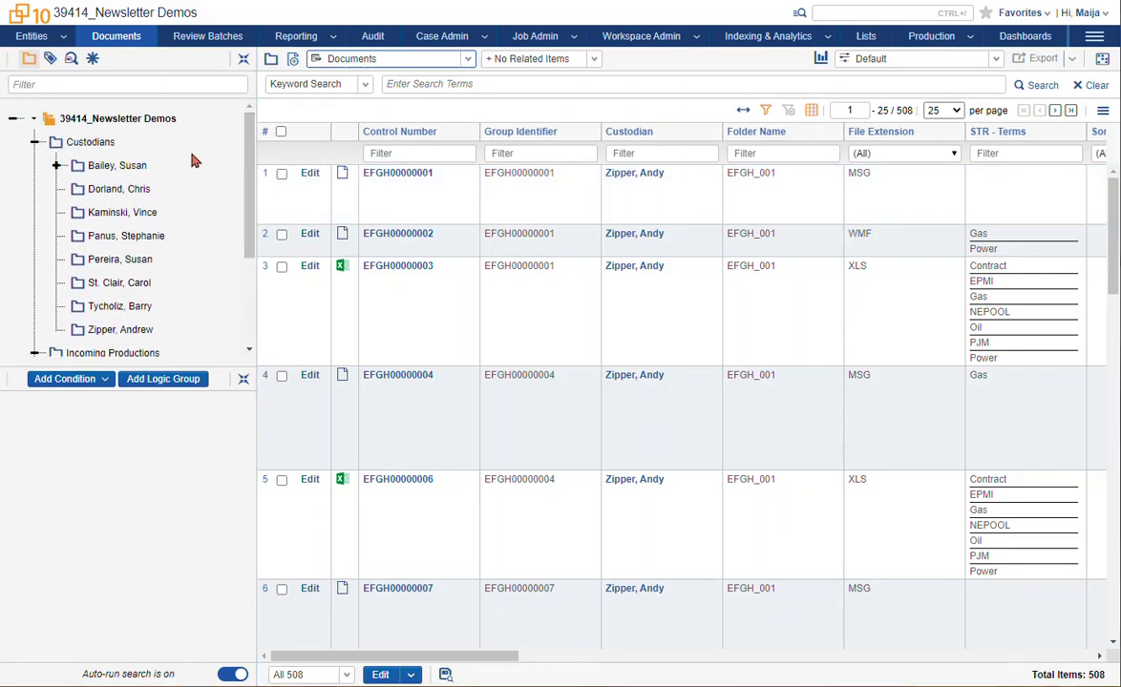
{"action": "left_click", "coordinate": [124, 191]}
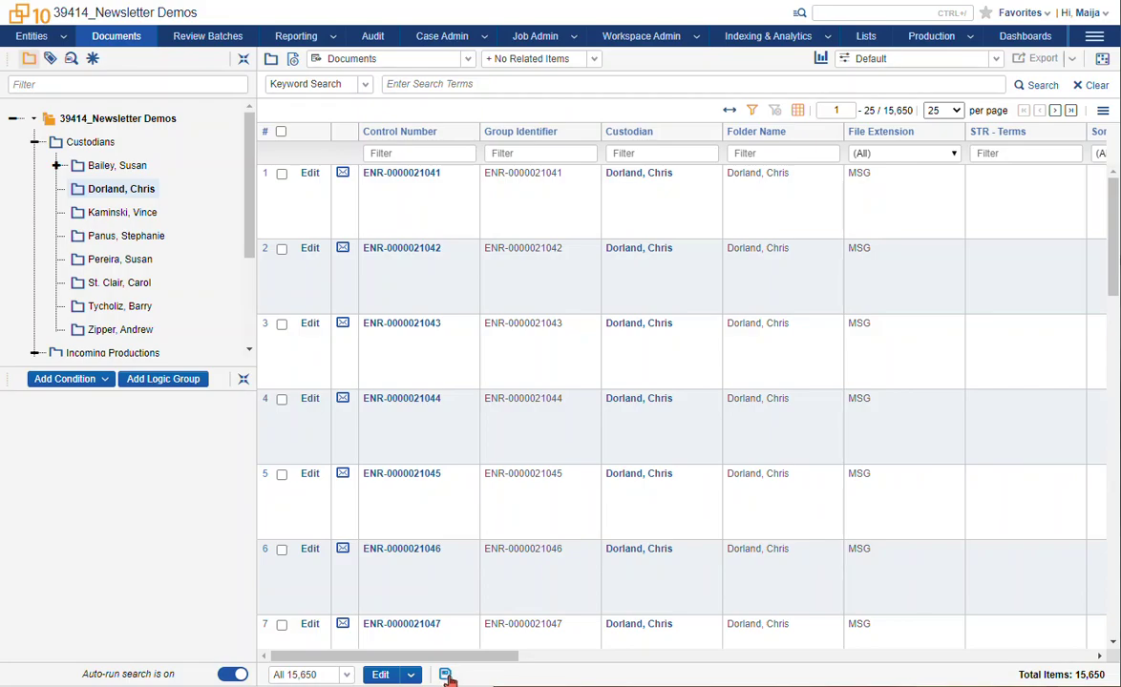
{"action": "left_click", "coordinate": [446, 675]}
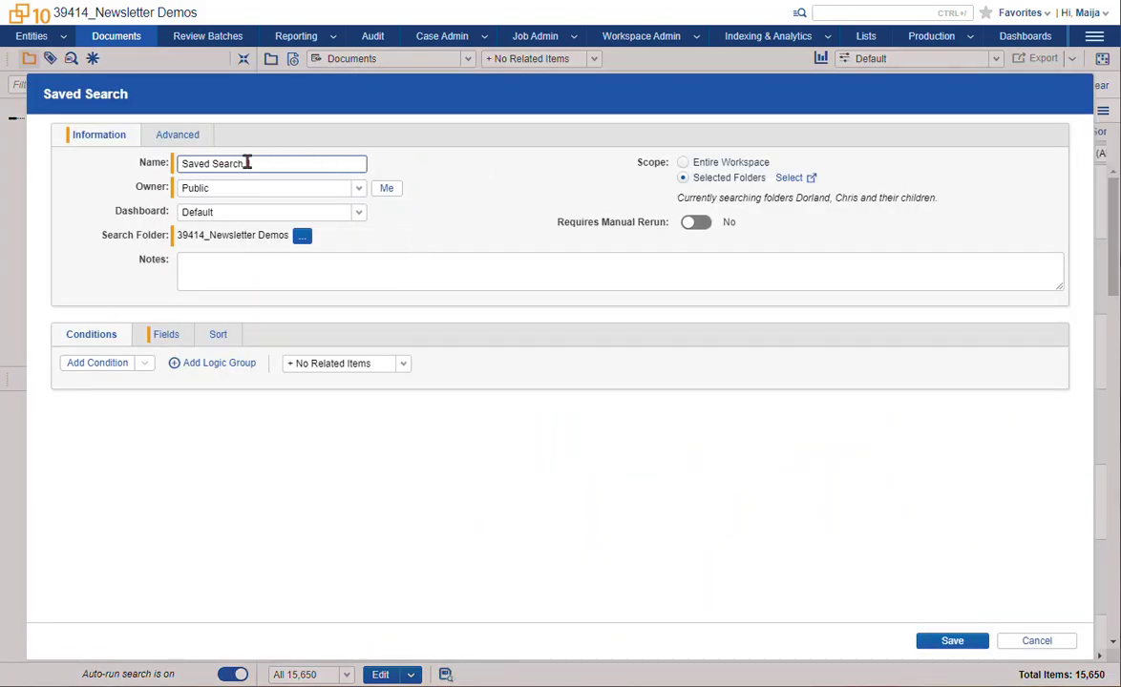
{"action": "left_click_drag", "start_coordinate": [248, 163], "coordinate": [179, 163]}
{"action": "type", "text": "Custodia"}
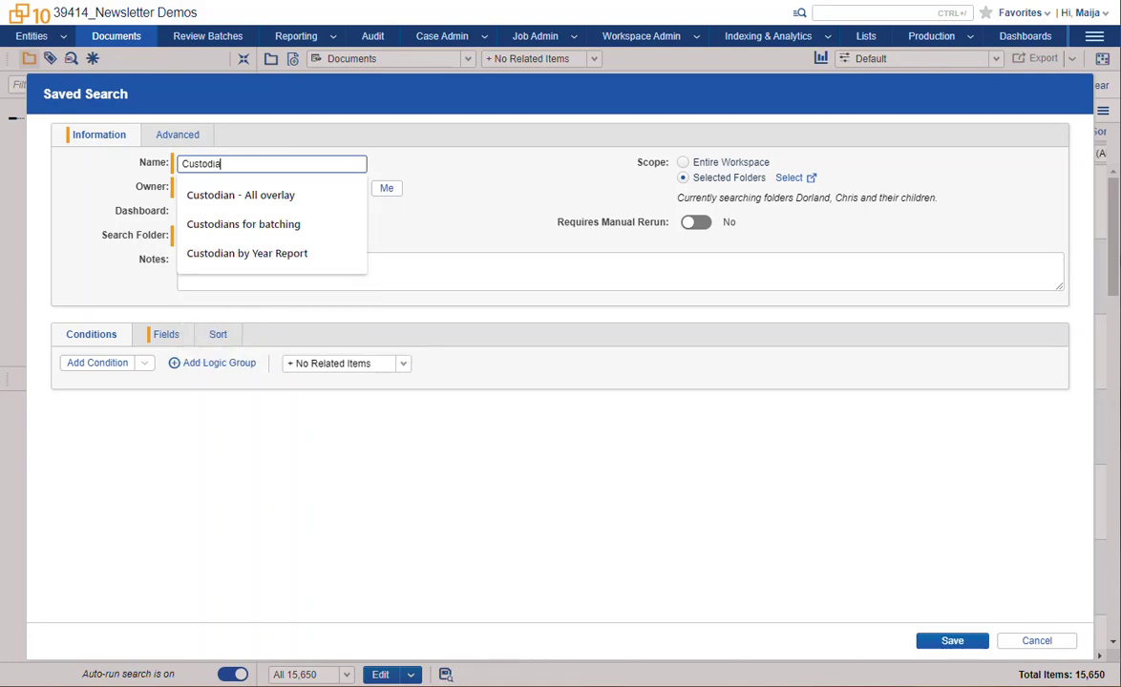
{"action": "type", "text": "n search"}
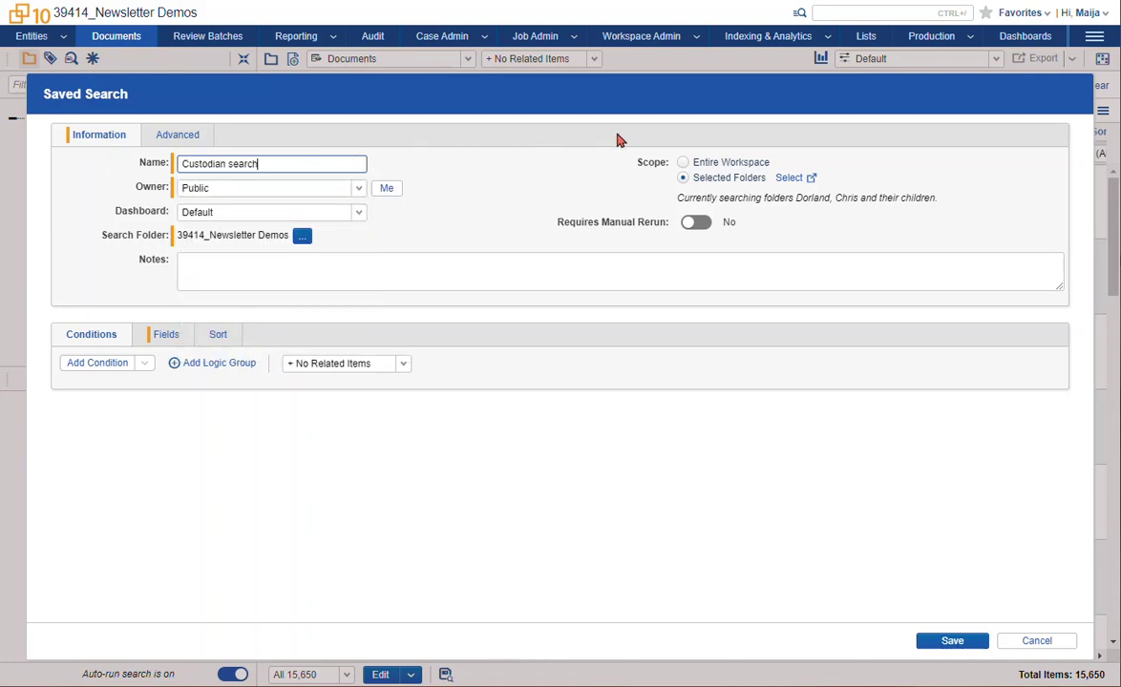
Step: Add the third and fourth custodians' folders to the saved search's selected folder scope
{"action": "left_click", "coordinate": [789, 182]}
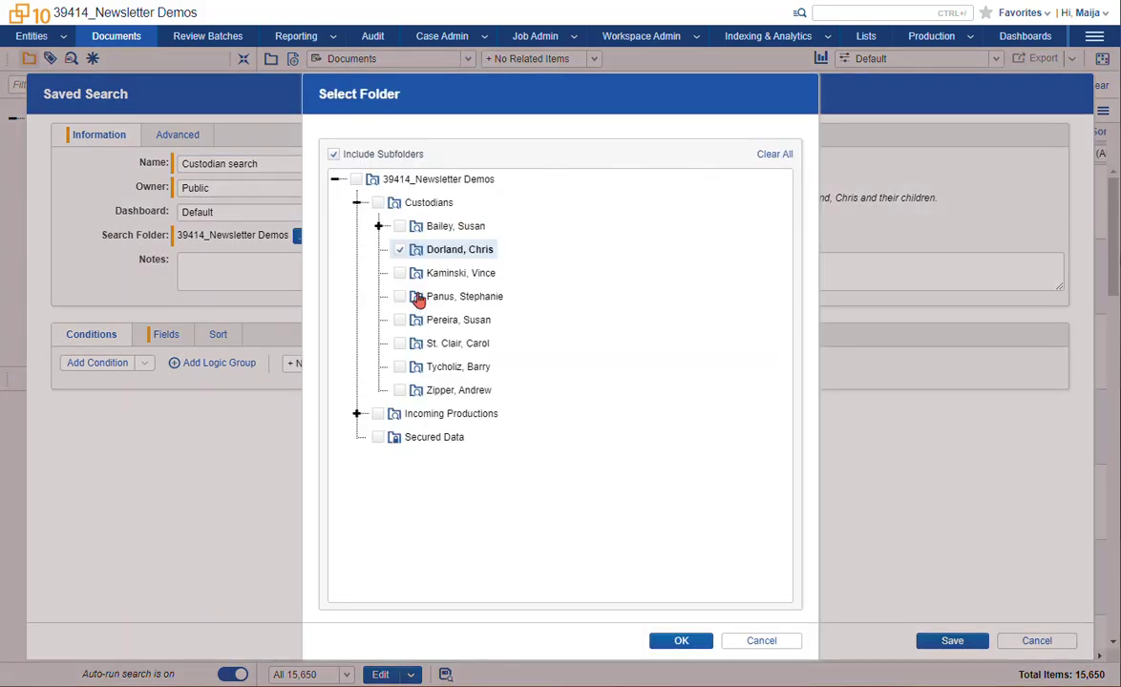
{"action": "left_click", "coordinate": [402, 274]}
{"action": "left_click", "coordinate": [401, 297]}
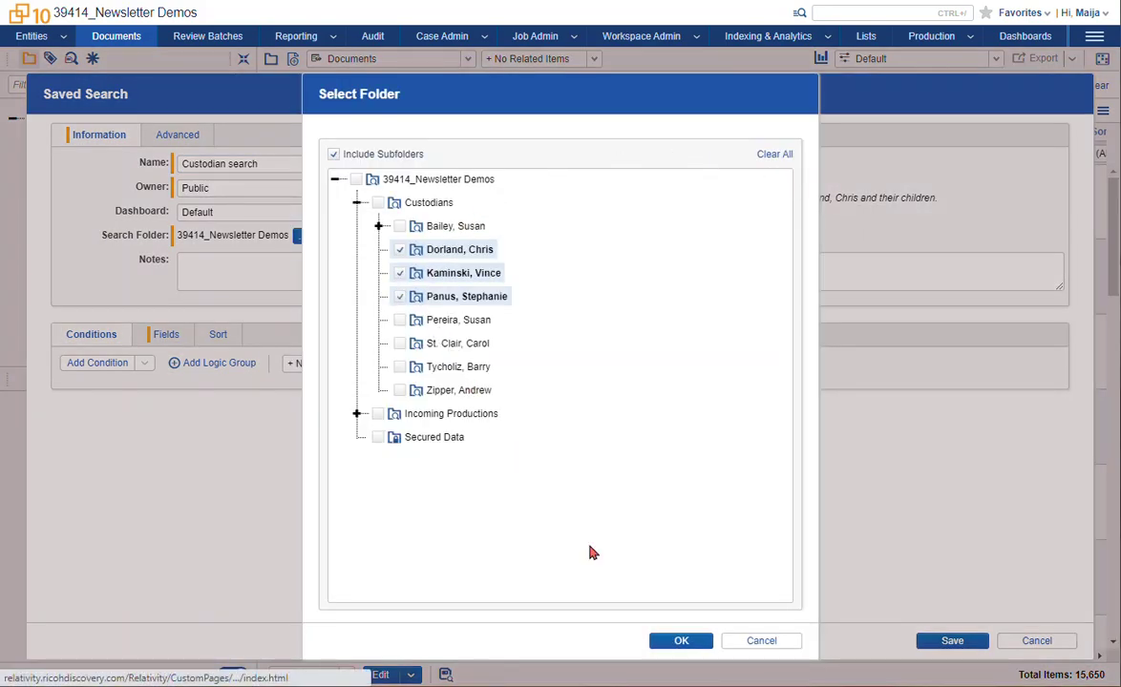
{"action": "left_click", "coordinate": [689, 642]}
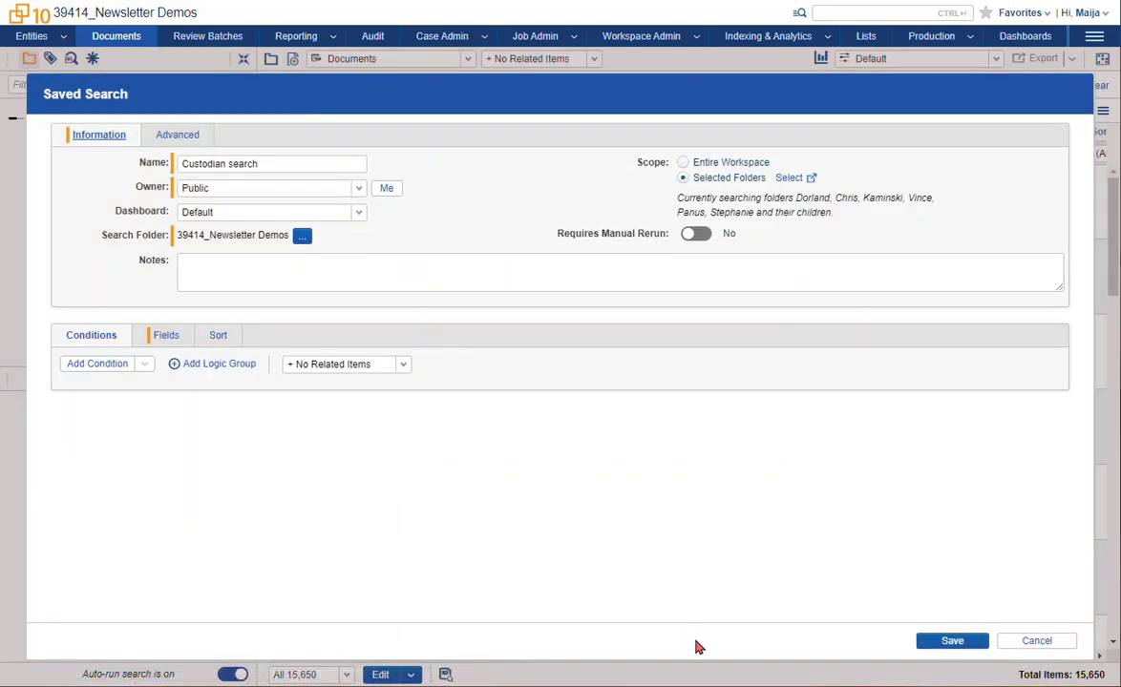
Step: Check the available condition fields, discard the saved search, and look at the saved searches browser before returning to the folder browser
{"action": "left_click", "coordinate": [141, 365]}
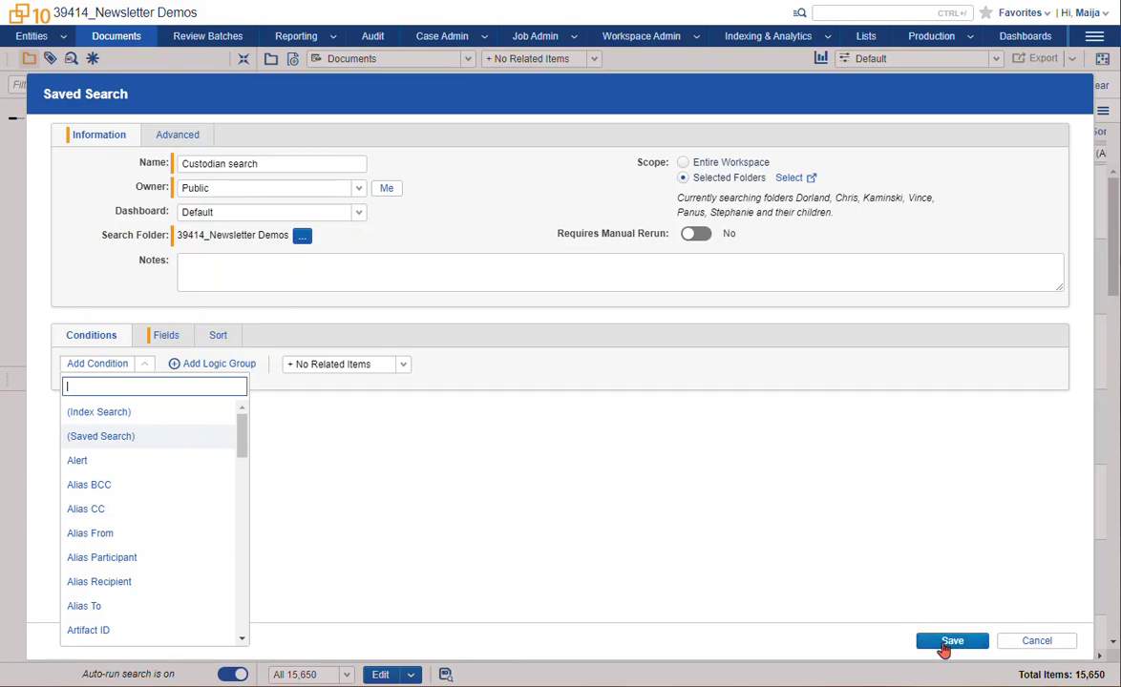
{"action": "left_click", "coordinate": [1029, 641]}
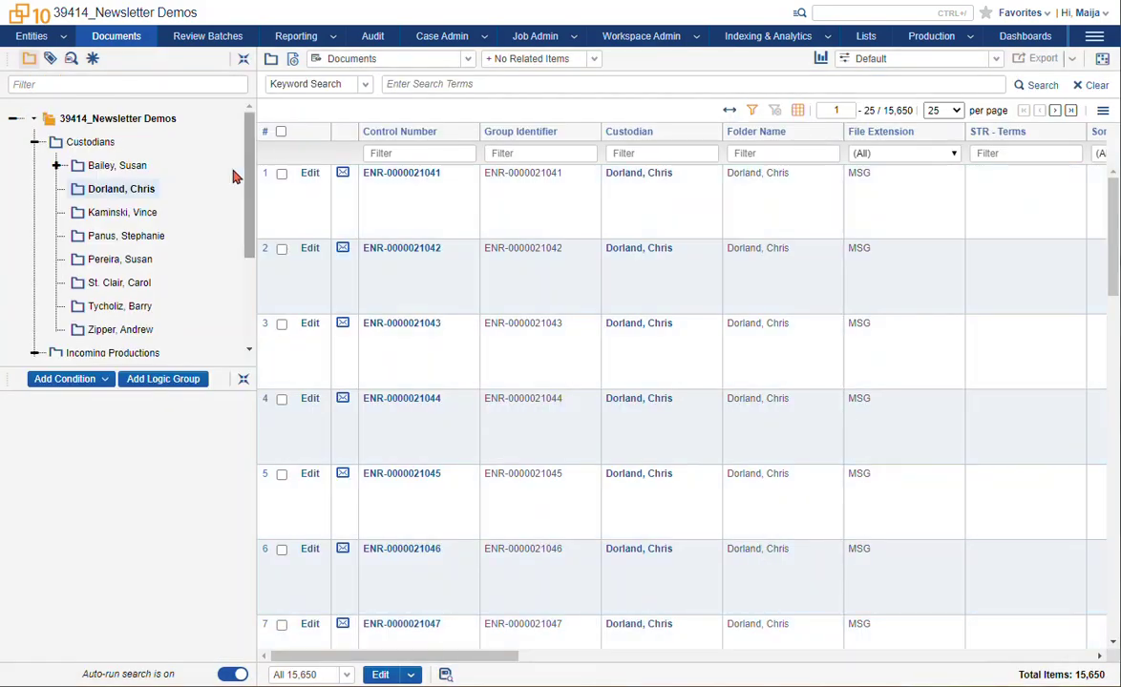
{"action": "left_click", "coordinate": [71, 59]}
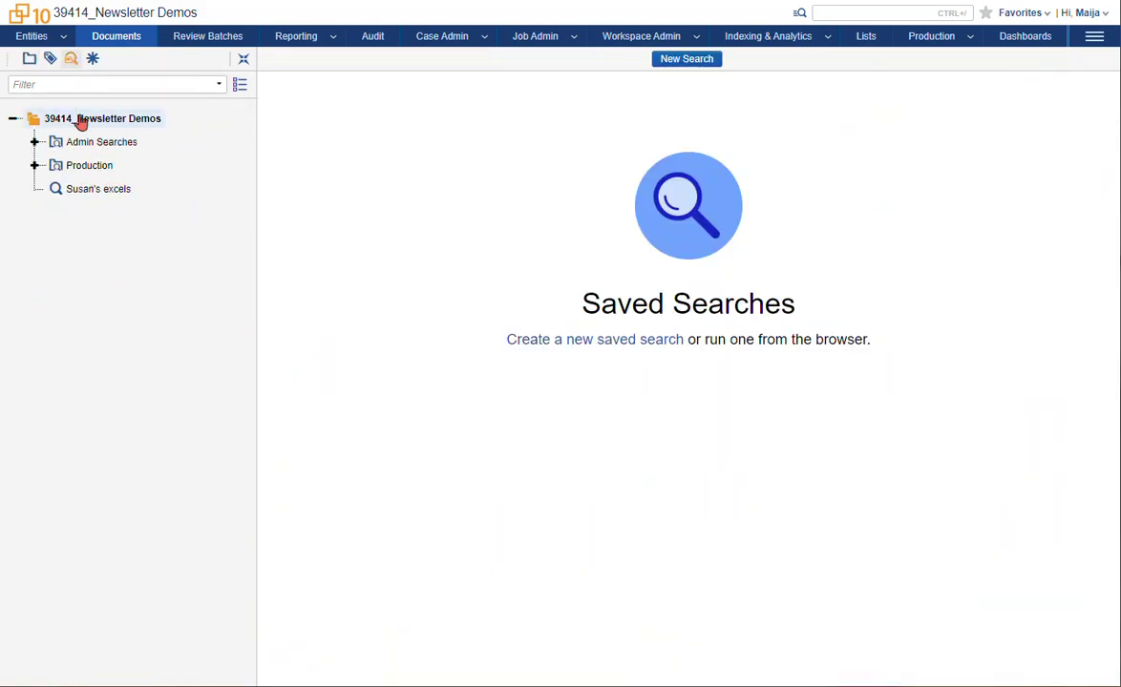
{"action": "left_click", "coordinate": [28, 60]}
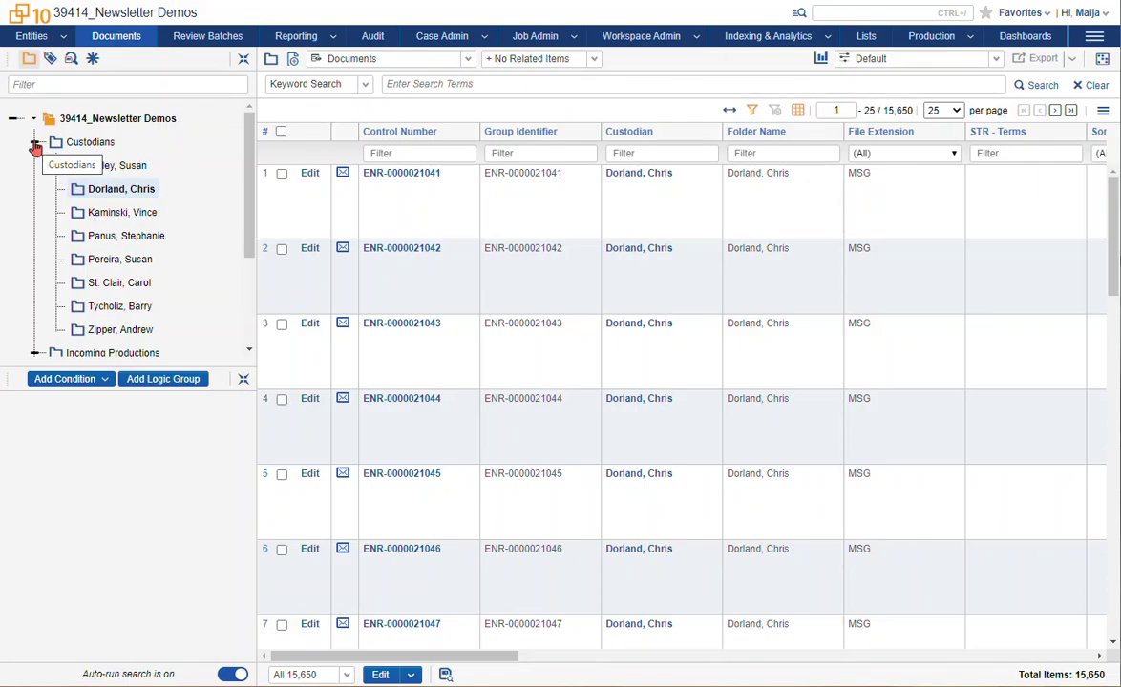
Step: Collapse the Custodians folder, expand Incoming Productions, and list the Third Party folder's documents to check their total
{"action": "left_click", "coordinate": [34, 142]}
{"action": "left_click", "coordinate": [34, 165]}
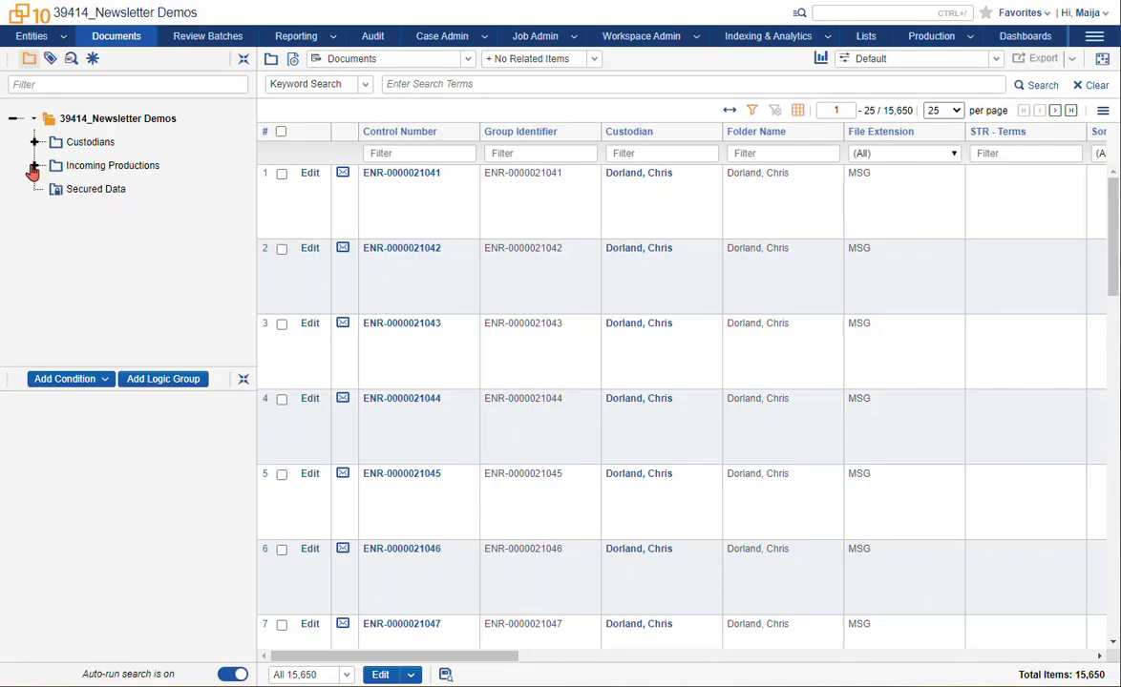
{"action": "left_click", "coordinate": [34, 167]}
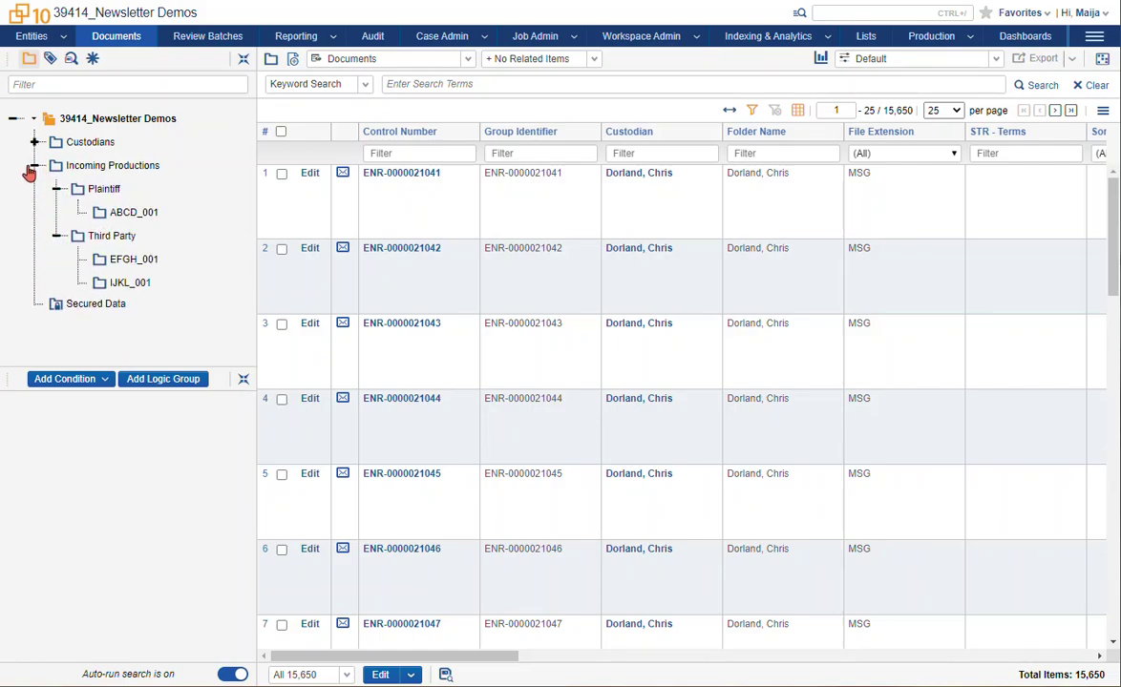
{"action": "left_click", "coordinate": [120, 240]}
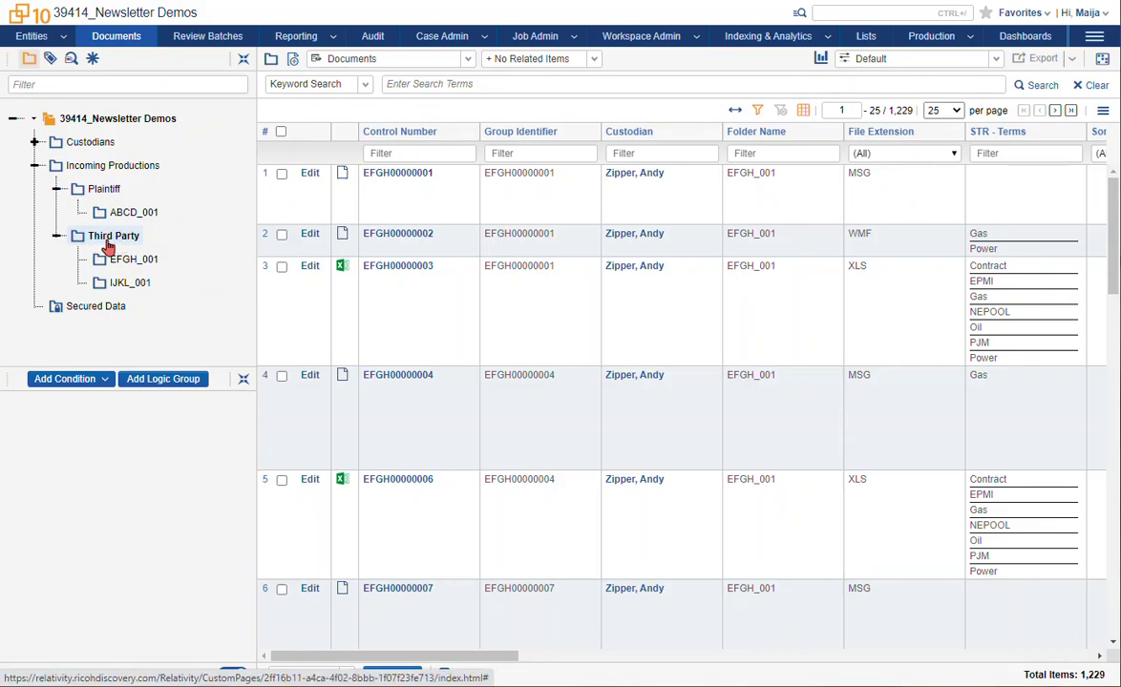
{"action": "triple_click", "coordinate": [1097, 675]}
{"action": "left_click", "coordinate": [1108, 675]}
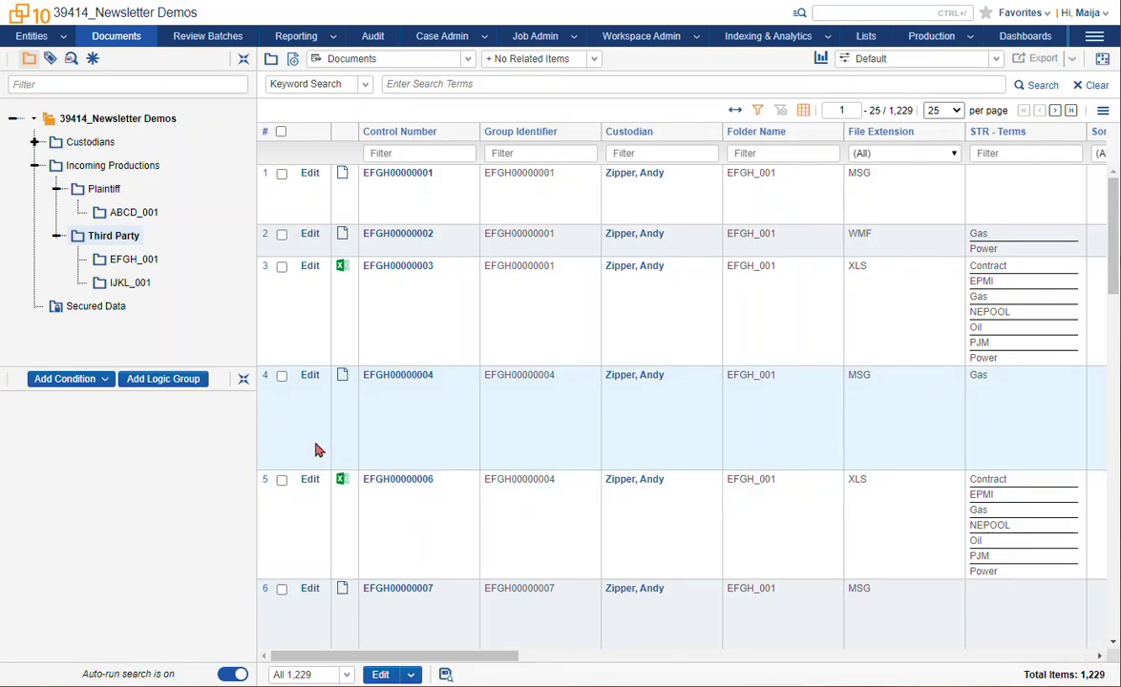
Step: Filter the Third Party folder's document list to the XLS file extension only
{"action": "left_click", "coordinate": [952, 154]}
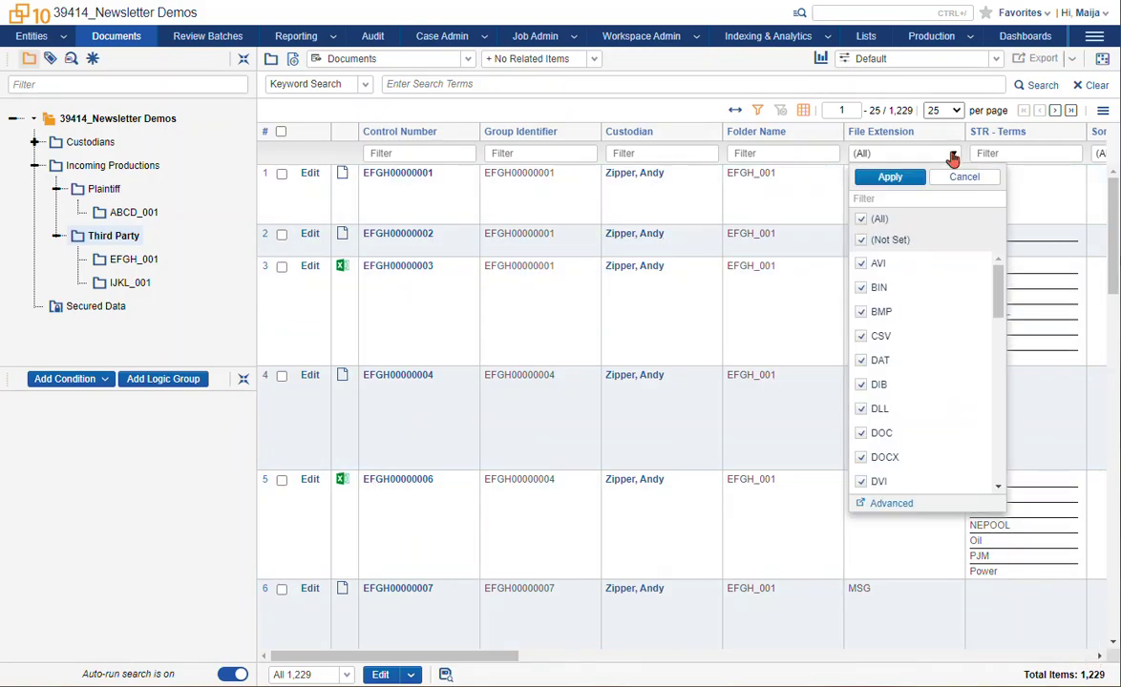
{"action": "left_click", "coordinate": [861, 220]}
{"action": "scroll", "coordinate": [896, 311], "scroll_direction": "down", "scroll_amount": 6}
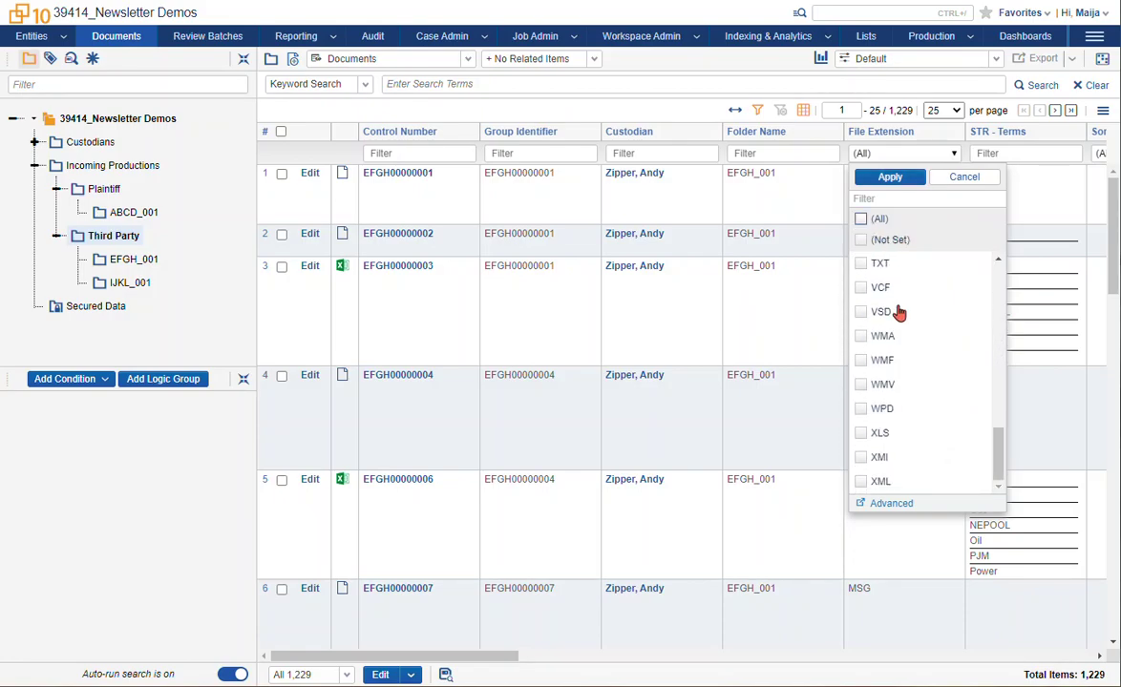
{"action": "left_click", "coordinate": [861, 433]}
{"action": "left_click", "coordinate": [889, 177]}
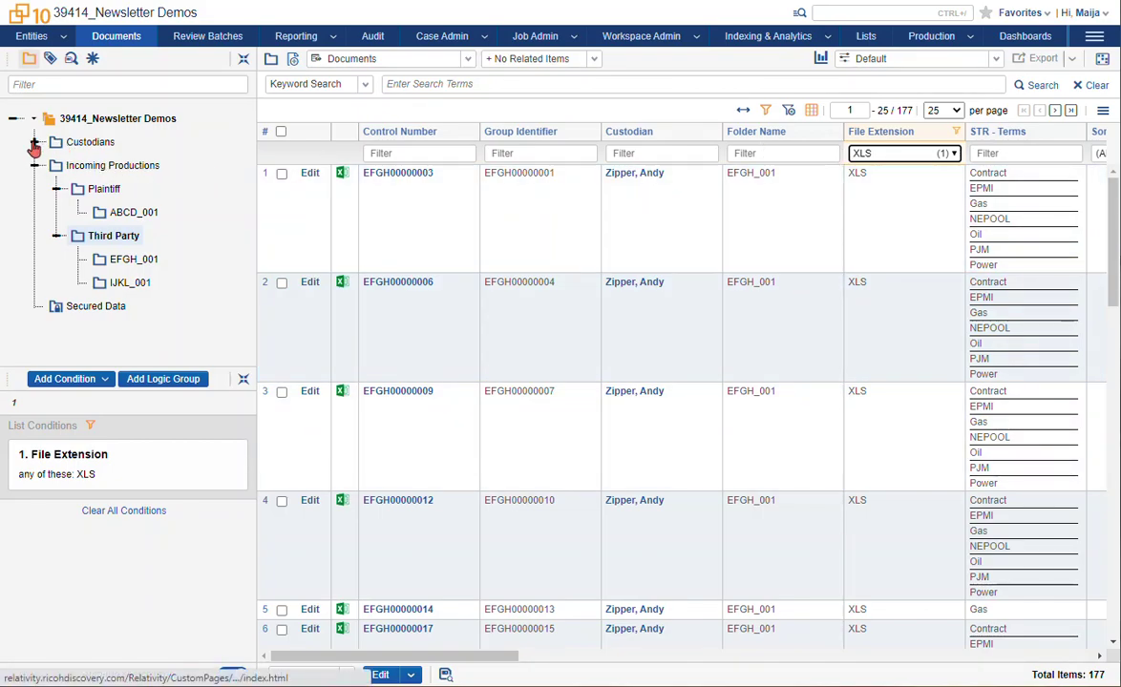
Step: Compare the filtered XLS documents in the Custodians folder, the Third Party folder and the whole workspace
{"action": "left_click", "coordinate": [85, 143]}
{"action": "left_click", "coordinate": [85, 145]}
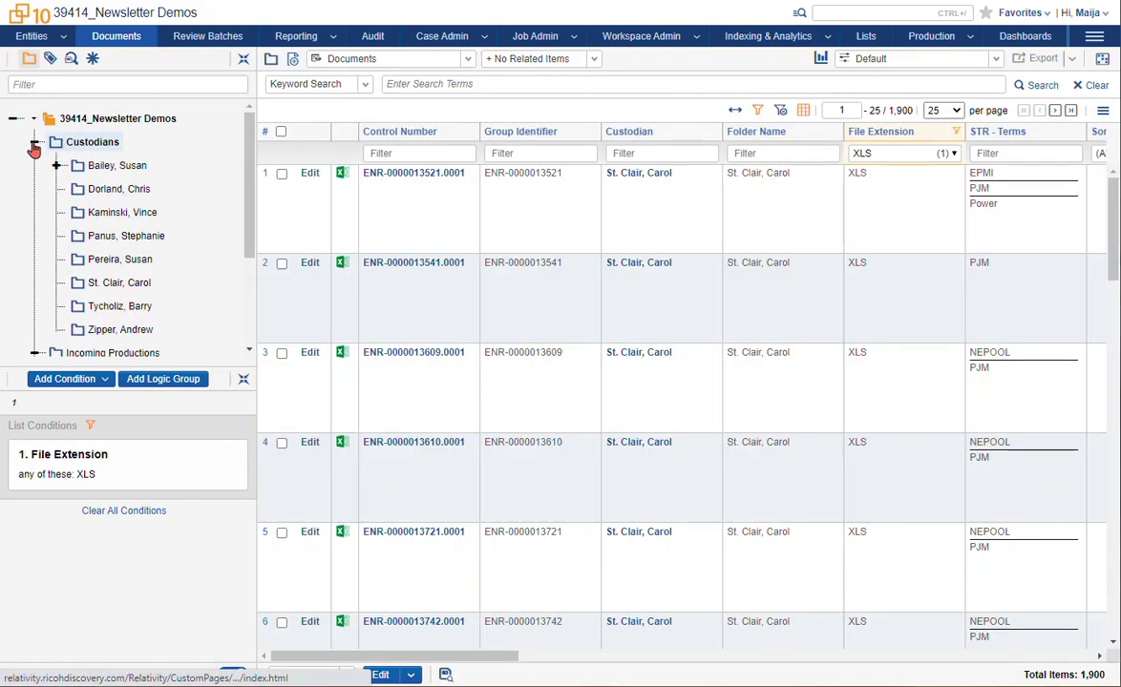
{"action": "left_click", "coordinate": [35, 142]}
{"action": "left_click", "coordinate": [105, 235]}
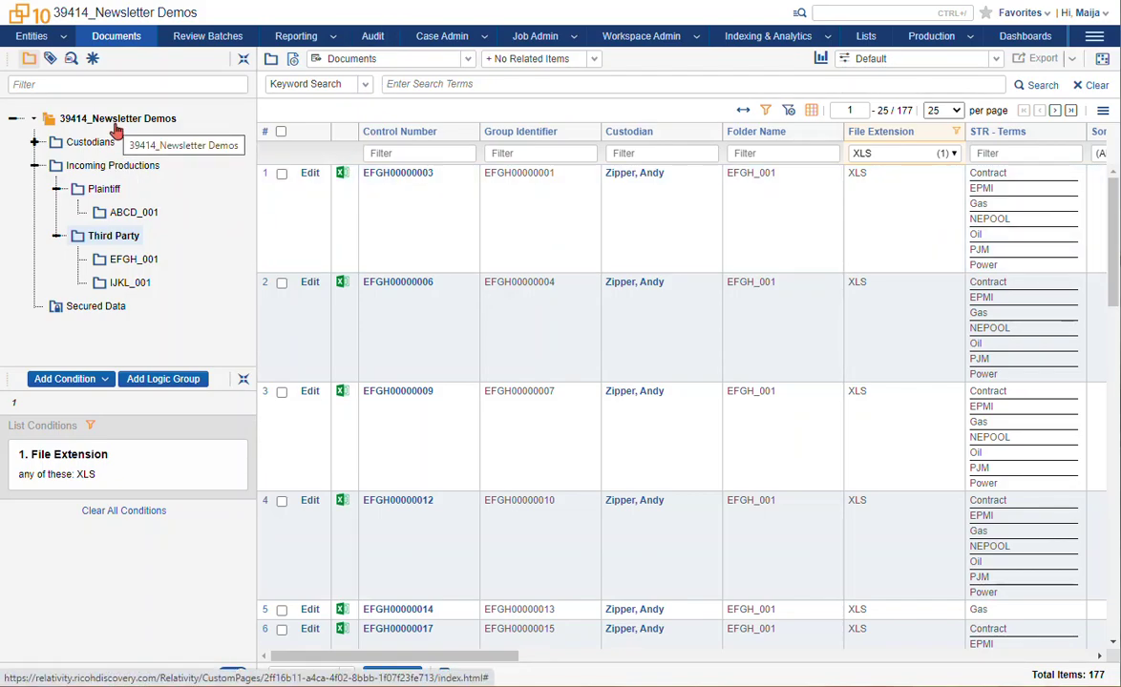
{"action": "left_click", "coordinate": [113, 125]}
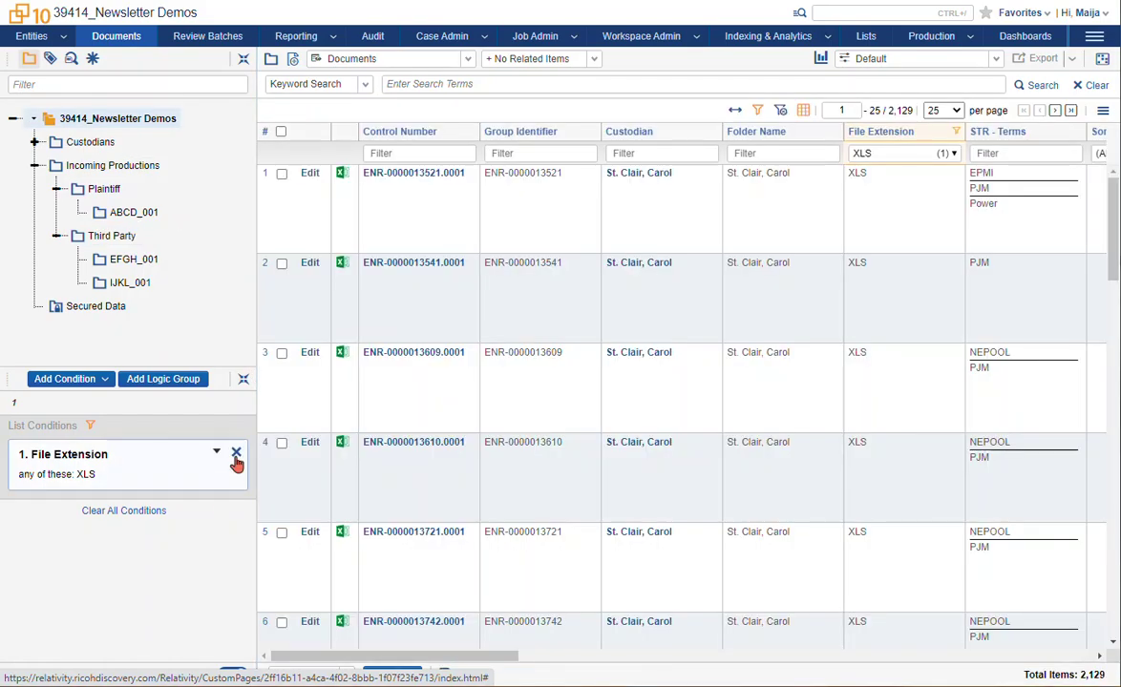
Step: Remove the File Extension condition and run a Tally of all workspace documents by File Extension
{"action": "left_click", "coordinate": [236, 458]}
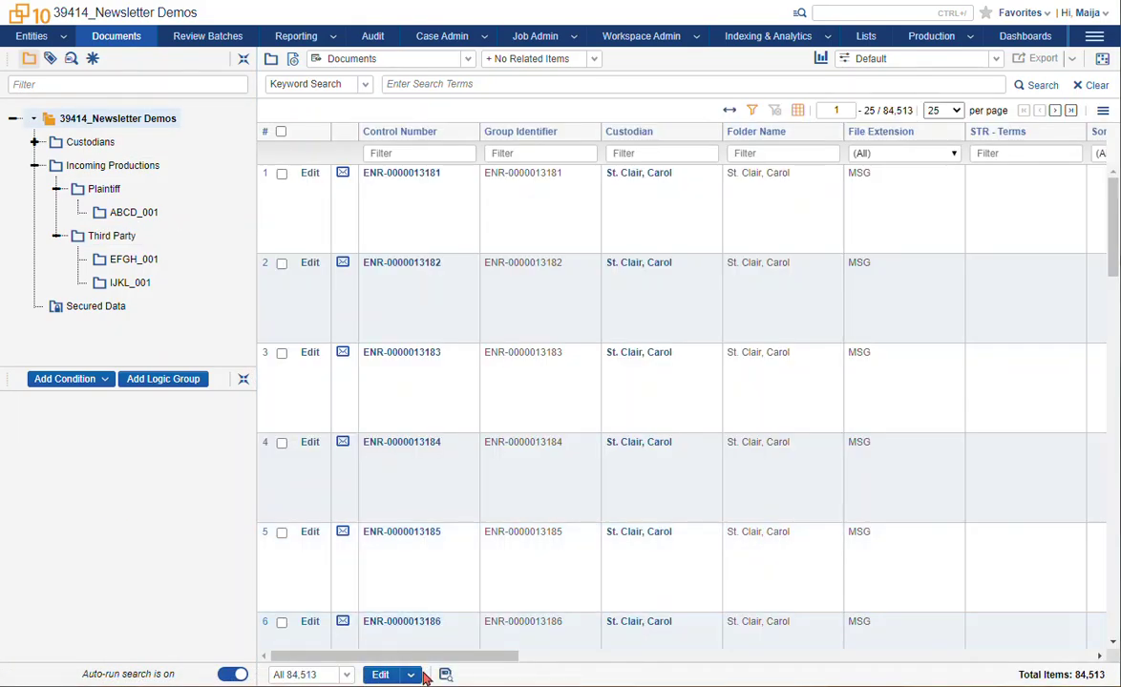
{"action": "left_click", "coordinate": [412, 675]}
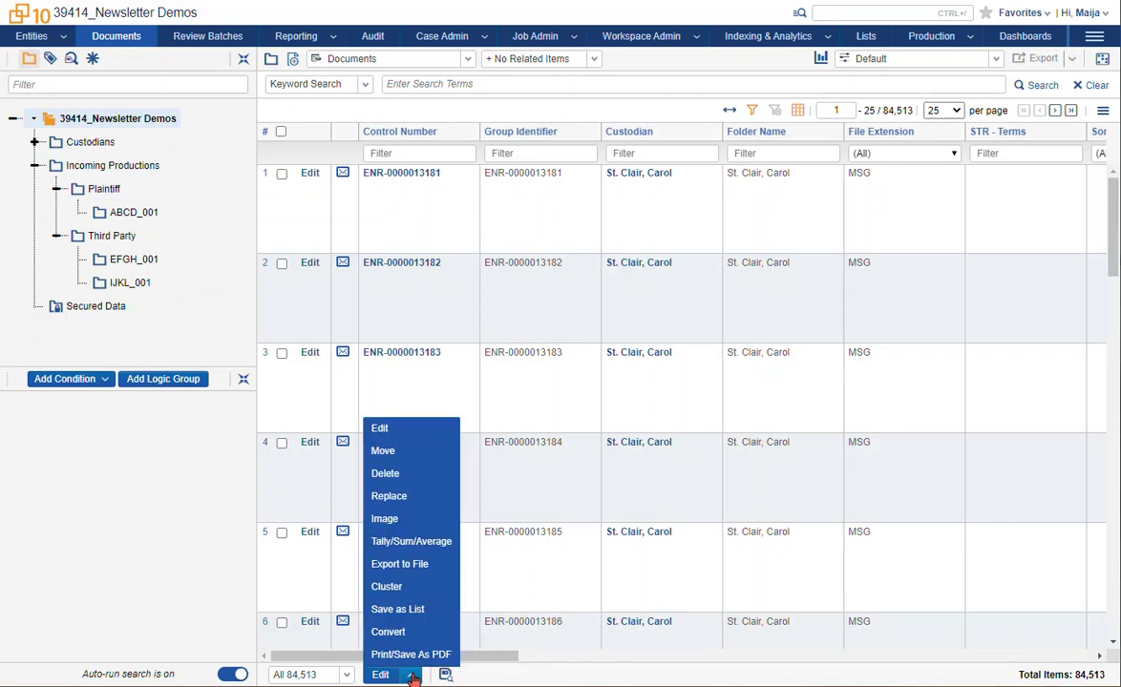
{"action": "left_click", "coordinate": [410, 541]}
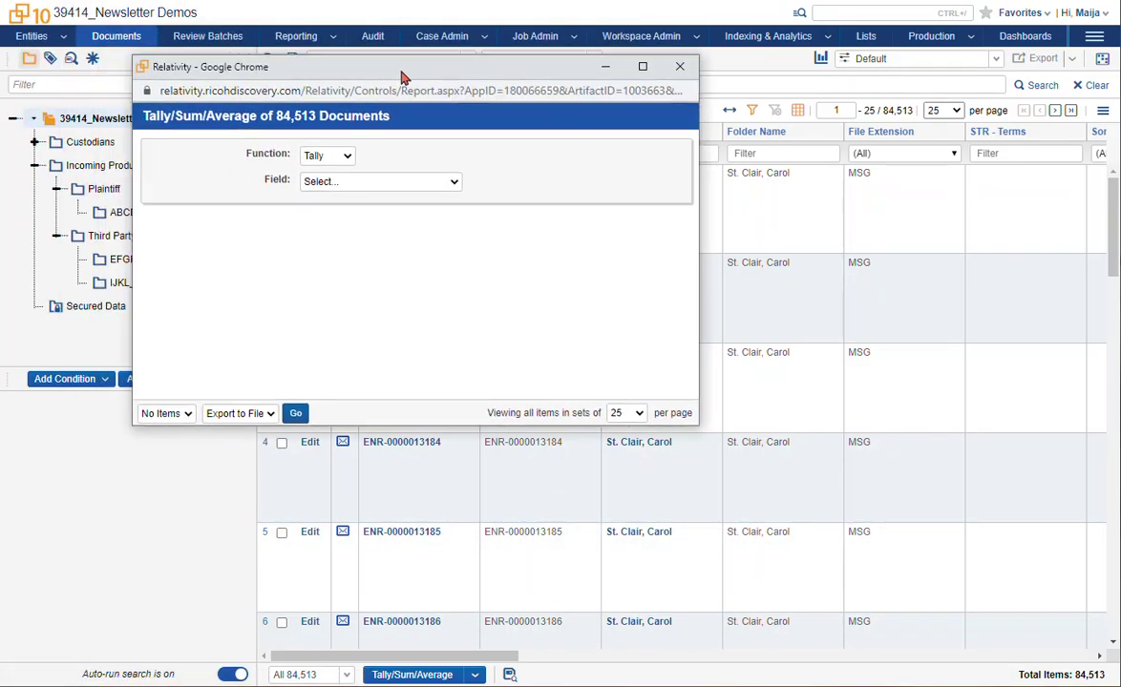
{"action": "left_click", "coordinate": [434, 195]}
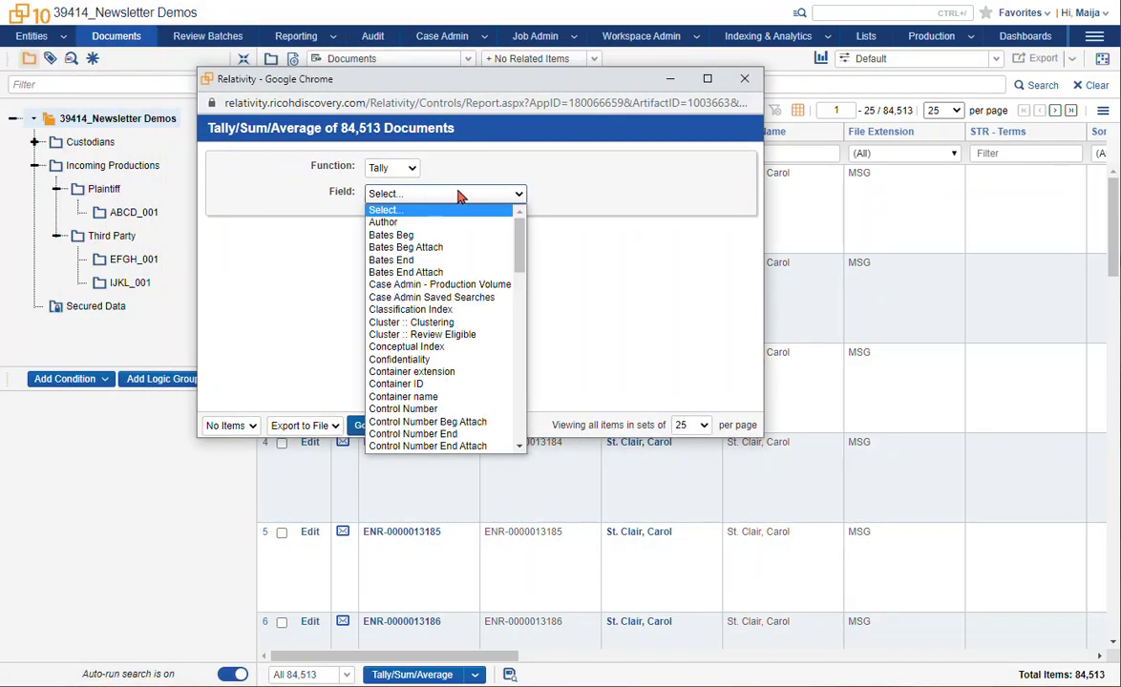
{"action": "type", "text": "fi"}
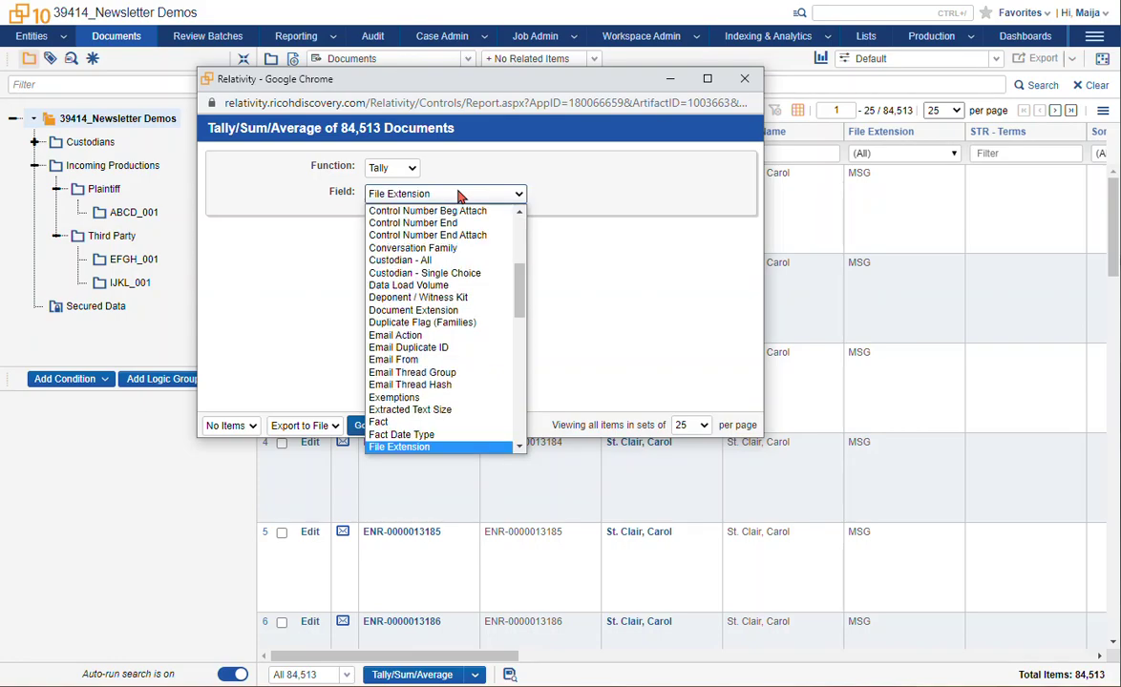
{"action": "key", "text": "Return"}
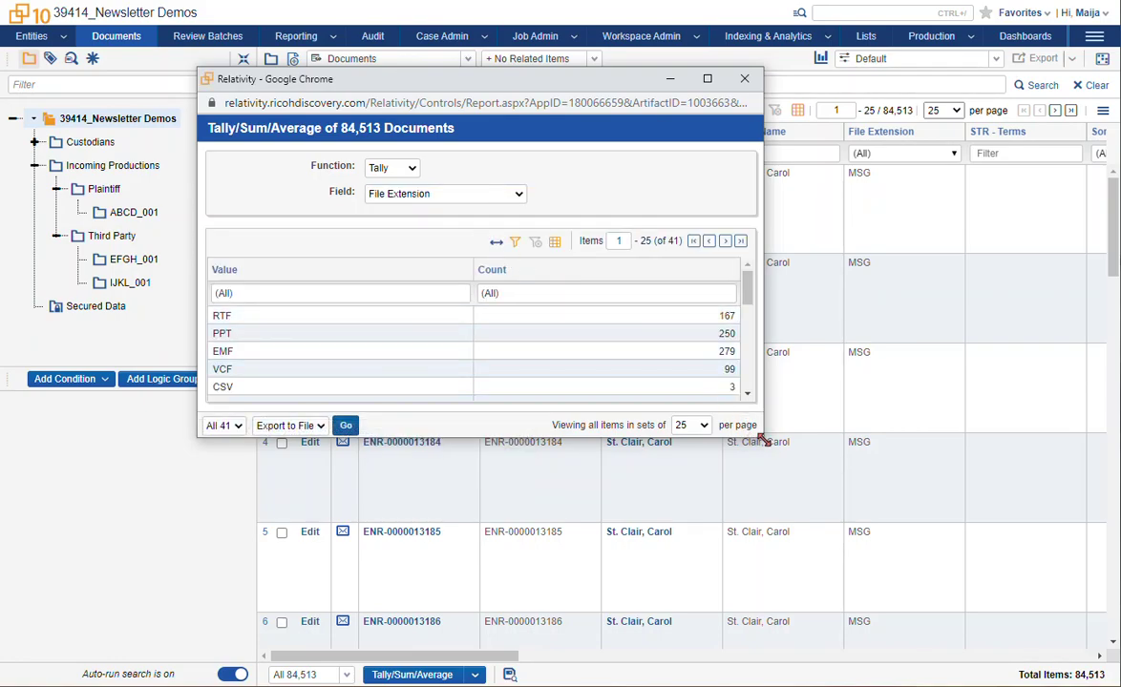
{"action": "left_click_drag", "start_coordinate": [764, 439], "coordinate": [805, 636]}
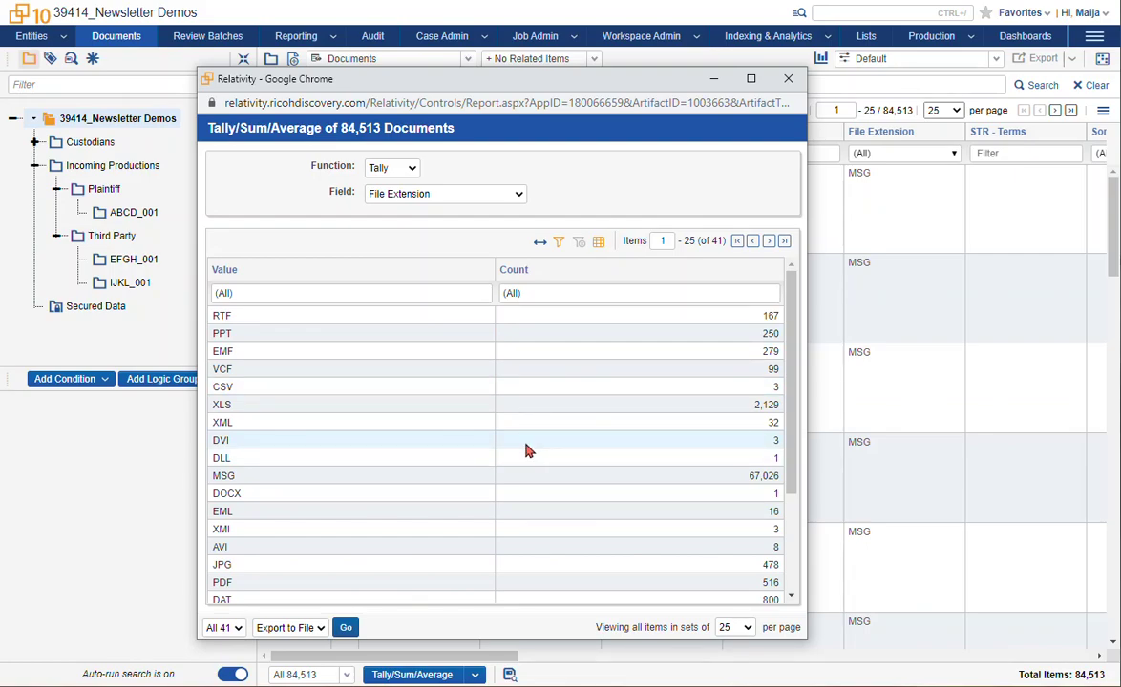
{"action": "left_click", "coordinate": [785, 79]}
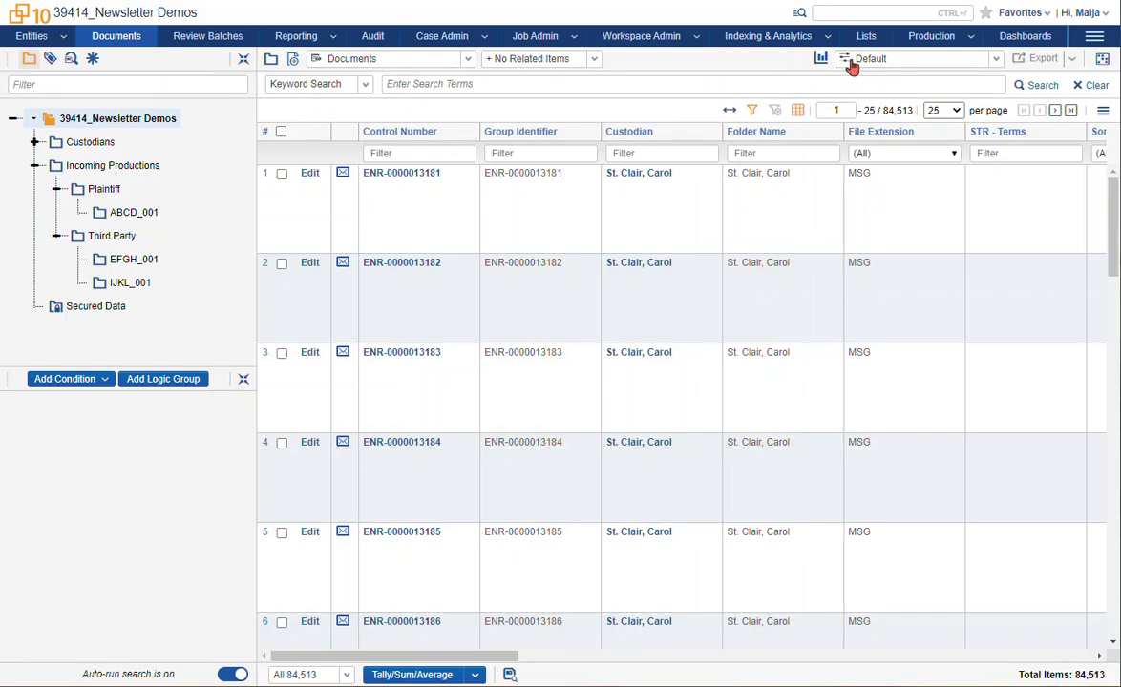
Step: Switch to the Summary dashboard and show its charts for the first and last custodians' folders
{"action": "left_click", "coordinate": [995, 59]}
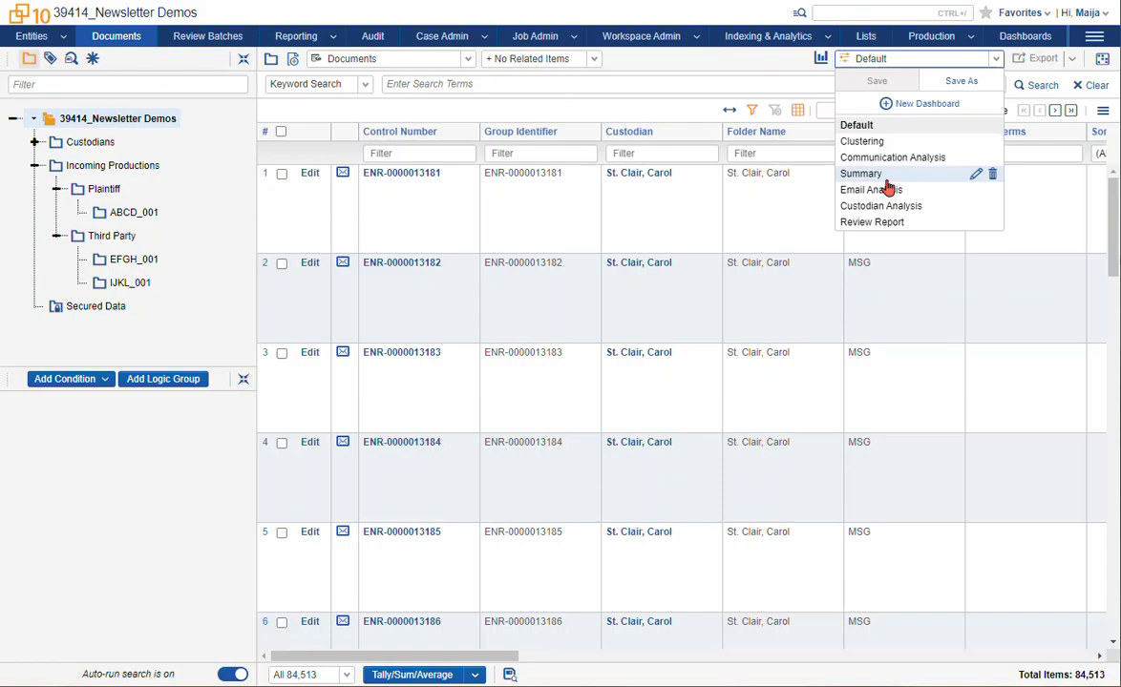
{"action": "left_click", "coordinate": [884, 178]}
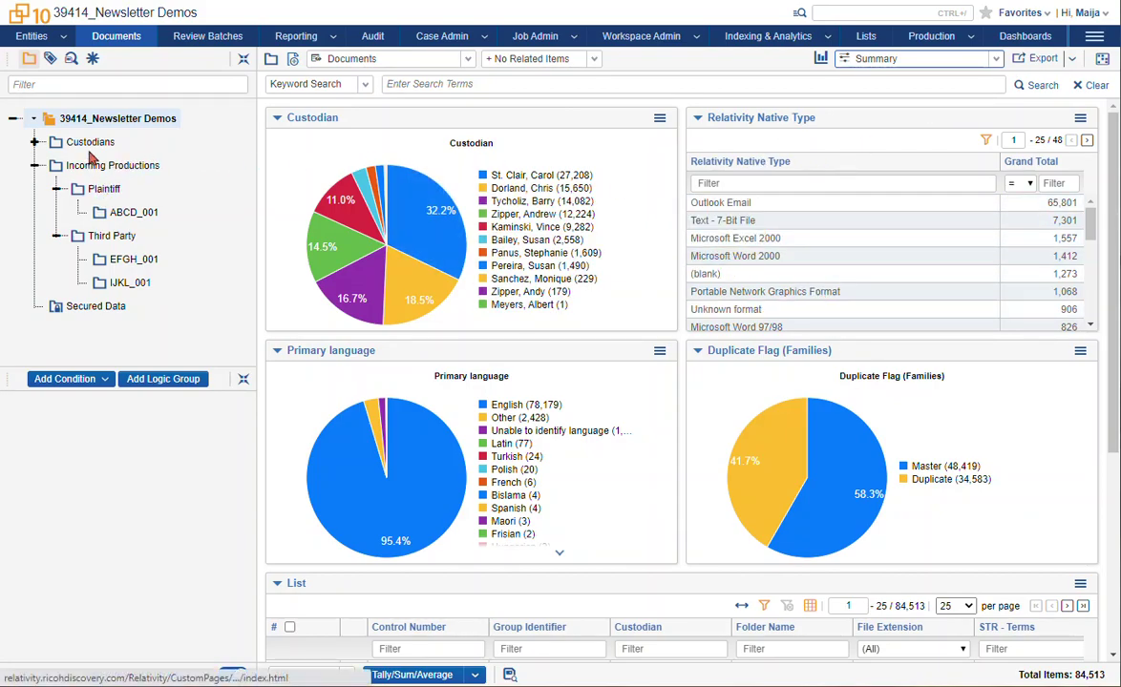
{"action": "left_click", "coordinate": [33, 141]}
{"action": "left_click", "coordinate": [107, 166]}
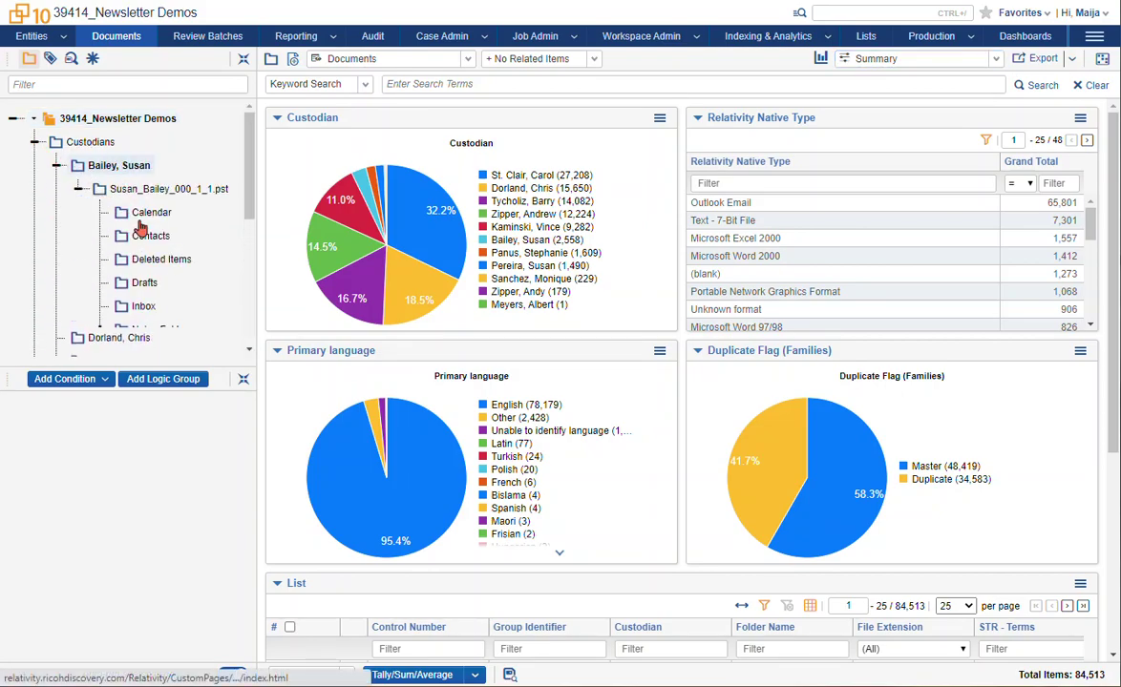
{"action": "left_click", "coordinate": [56, 165]}
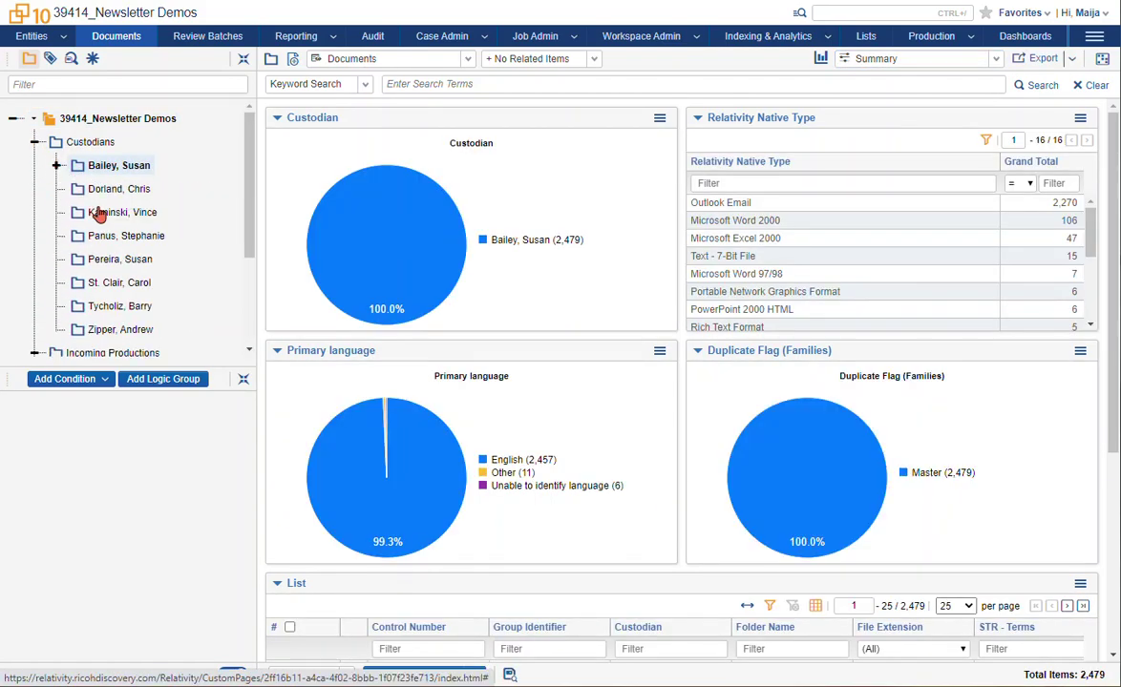
{"action": "scroll", "coordinate": [109, 229], "scroll_direction": "down", "scroll_amount": 3}
{"action": "left_click", "coordinate": [103, 178]}
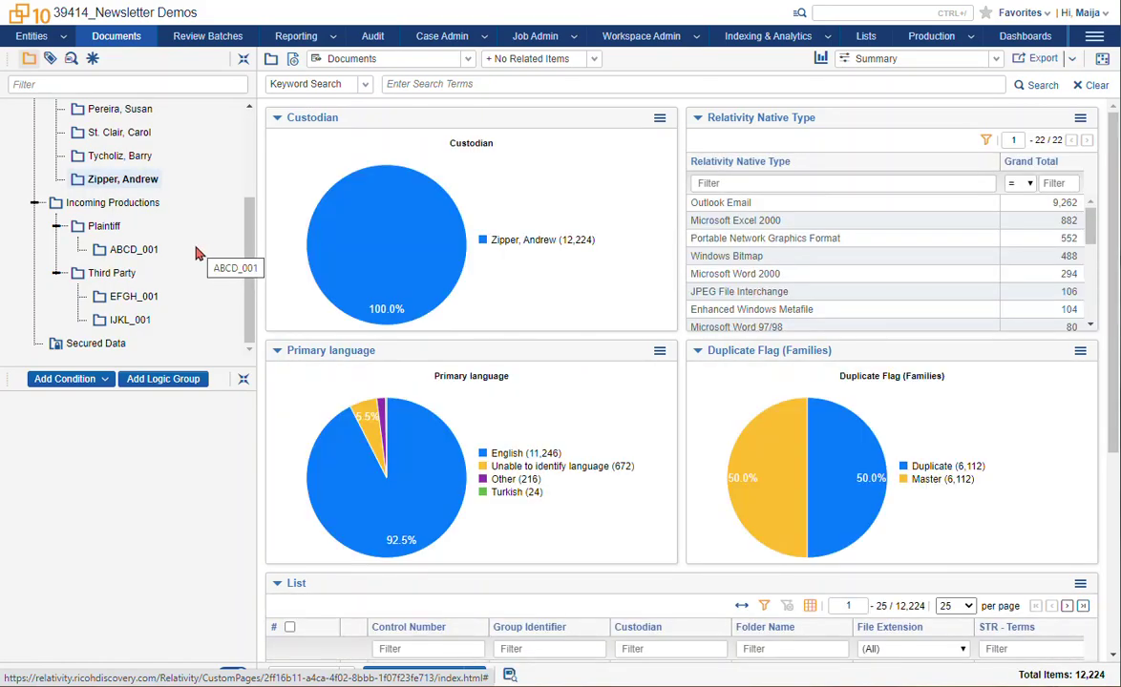
Step: Select the EFGH_001 folder and filter its documents by the Relativity Native Type "Microsoft Excel 2000" from the dashboard
{"action": "left_click", "coordinate": [161, 298]}
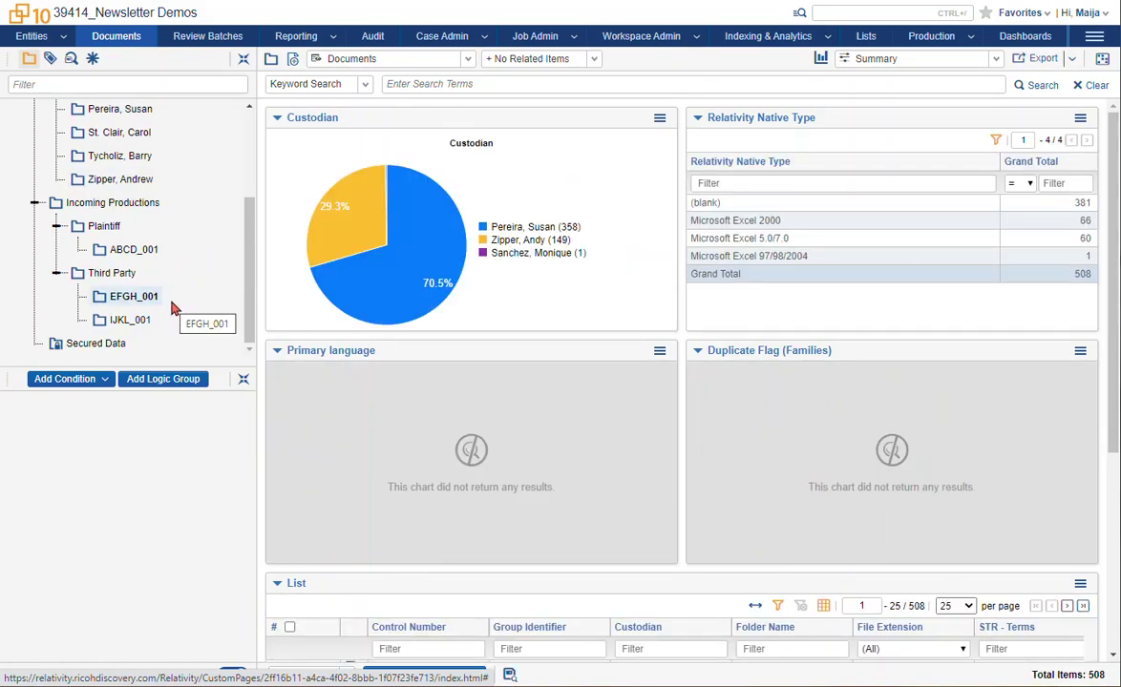
{"action": "left_click", "coordinate": [778, 222]}
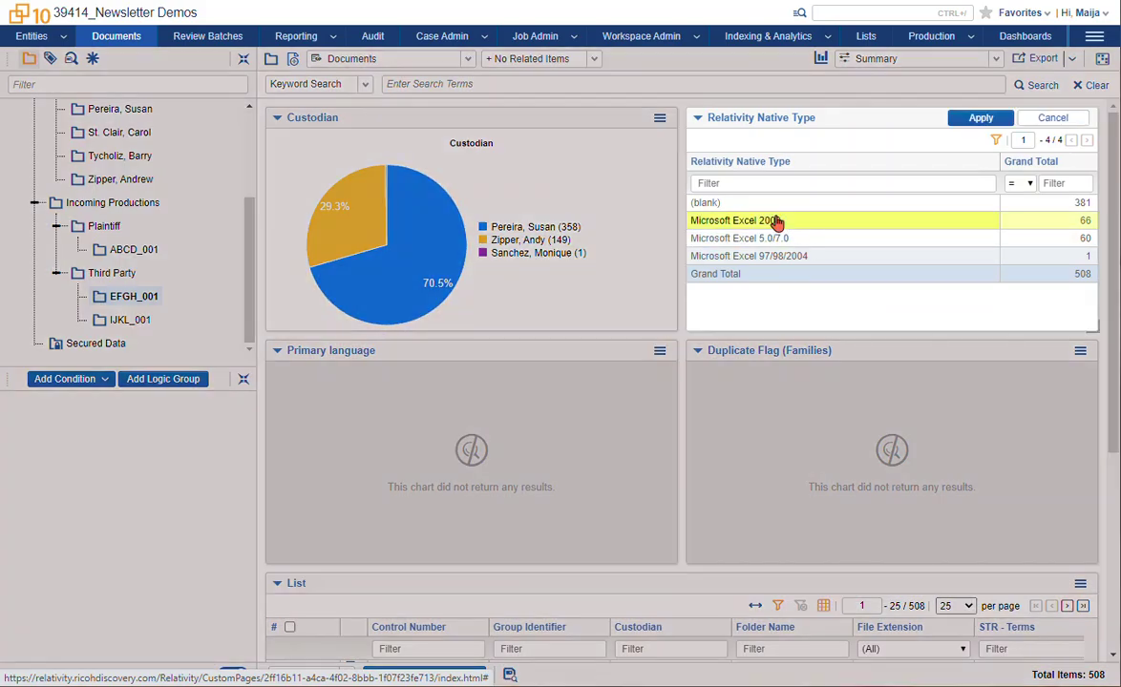
{"action": "left_click", "coordinate": [981, 117]}
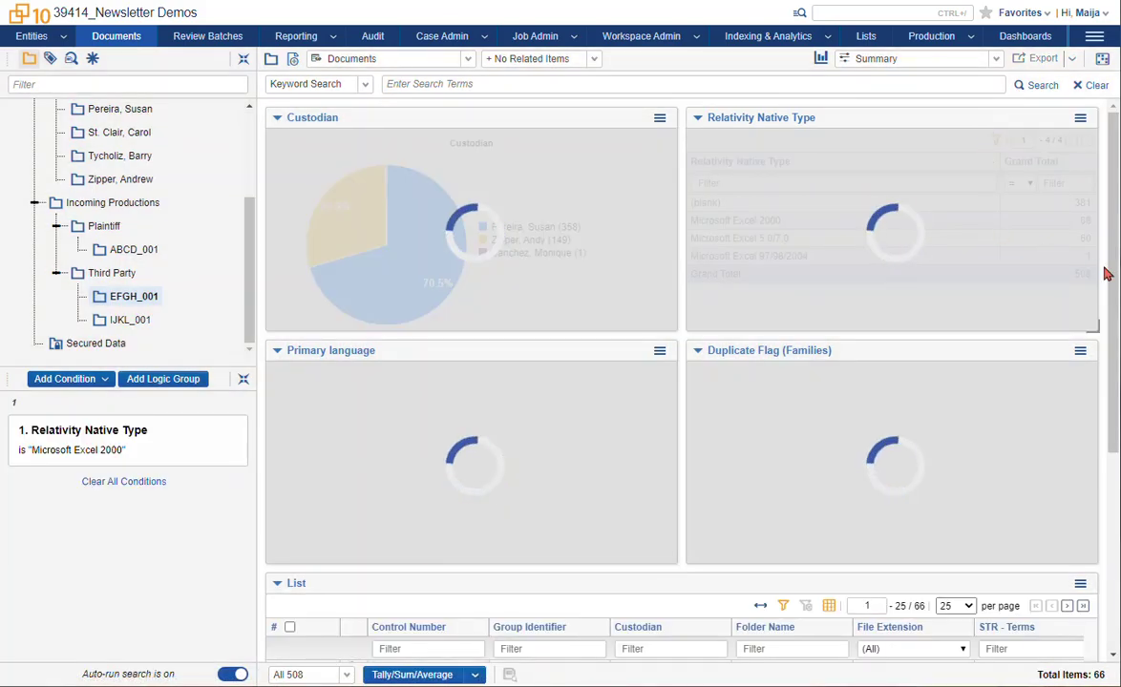
{"action": "left_click_drag", "start_coordinate": [1111, 270], "coordinate": [1117, 501]}
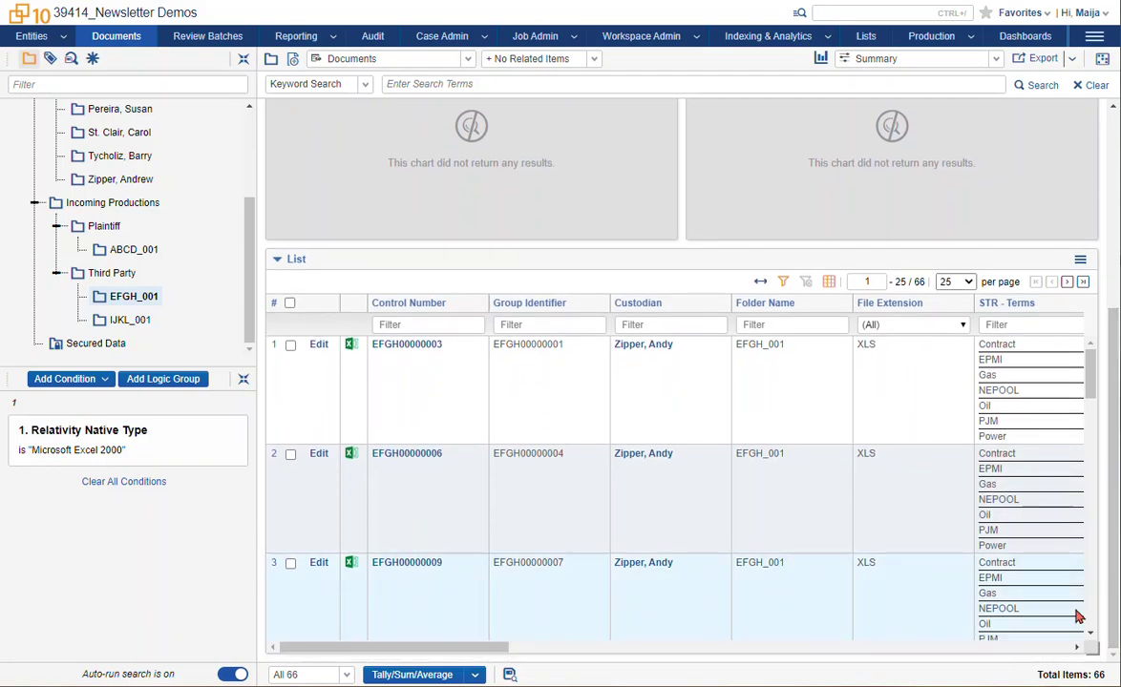
Step: Highlight the total item count of the filtered list and switch back to the Default dashboard
{"action": "triple_click", "coordinate": [1102, 674]}
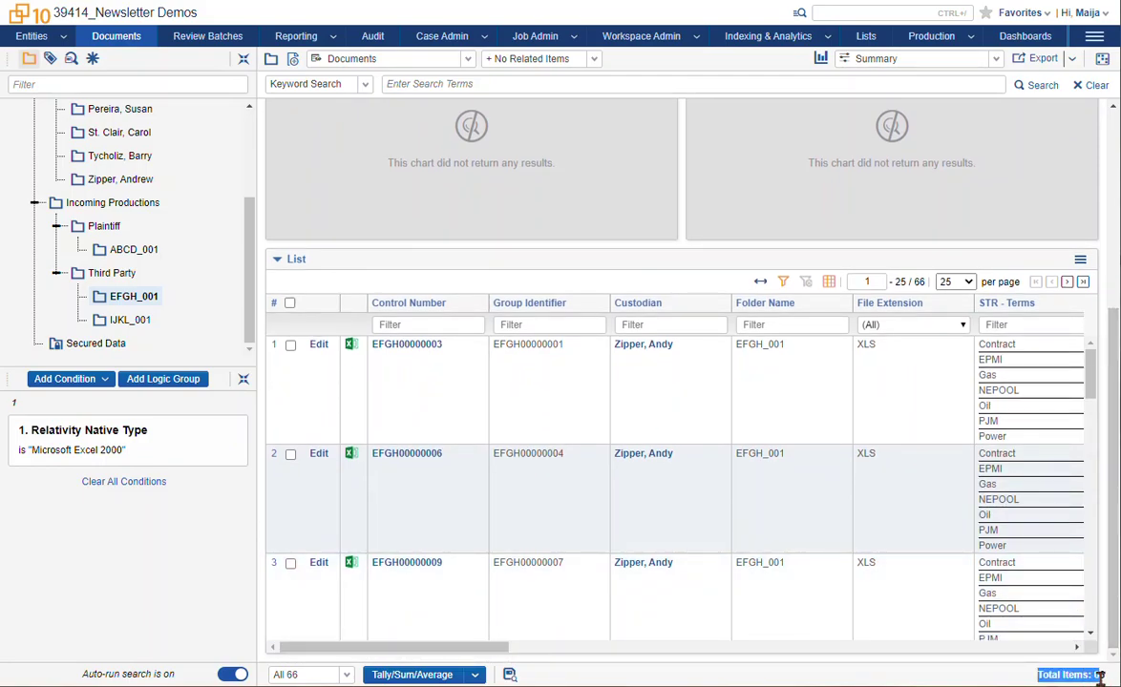
{"action": "left_click", "coordinate": [1102, 674]}
{"action": "triple_click", "coordinate": [1102, 674]}
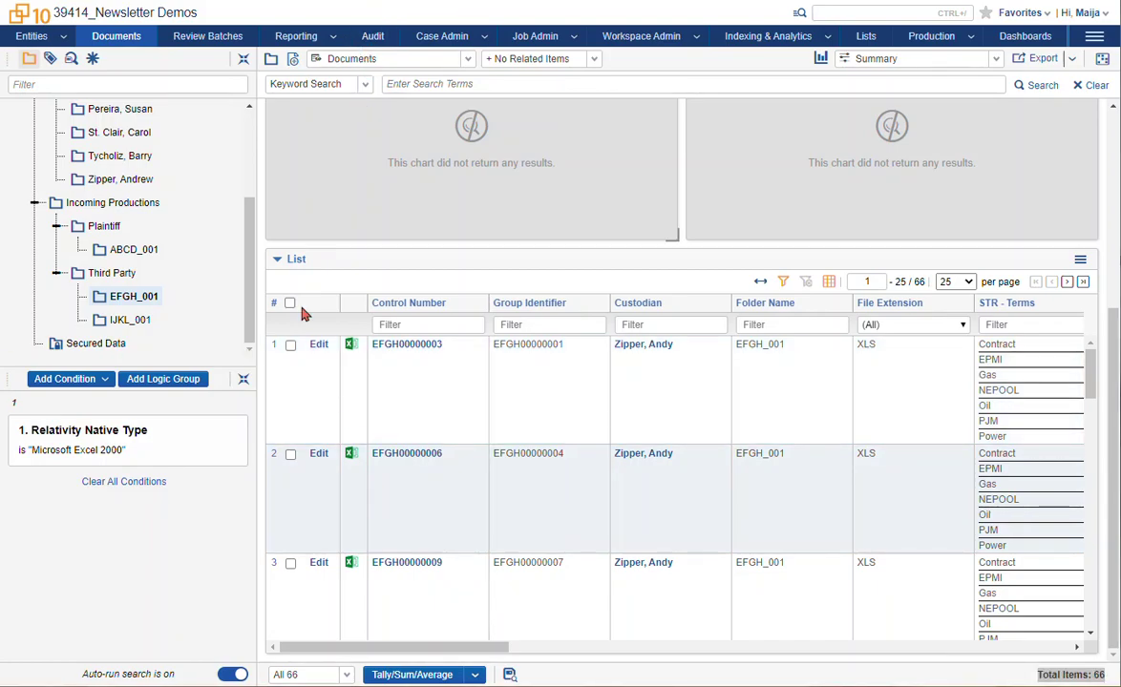
{"action": "left_click", "coordinate": [994, 61]}
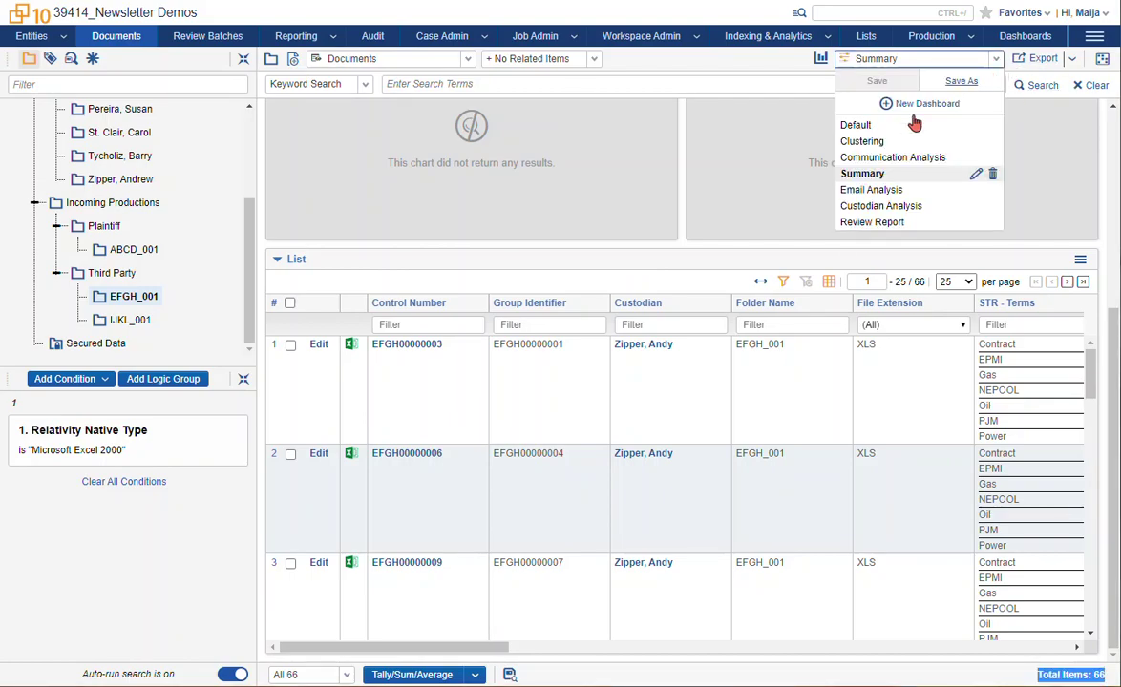
{"action": "left_click", "coordinate": [852, 127]}
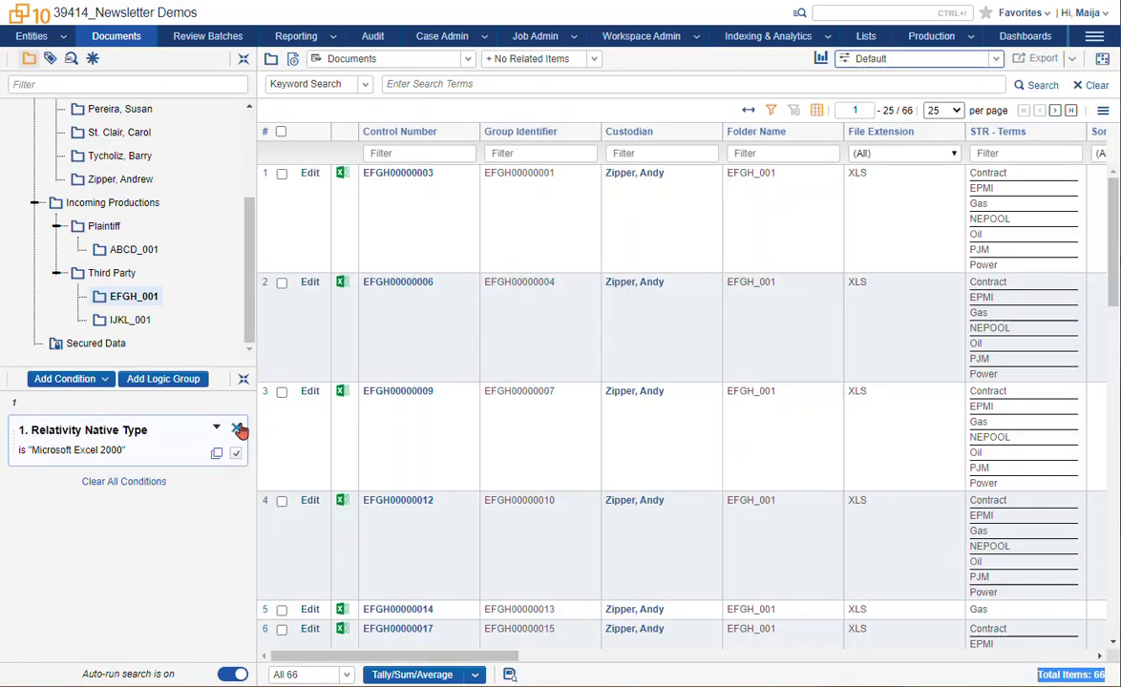
Step: Remove the Relativity Native Type condition and select the workspace root folder, collapsing the Custodians and Incoming Productions folders
{"action": "left_click", "coordinate": [240, 430]}
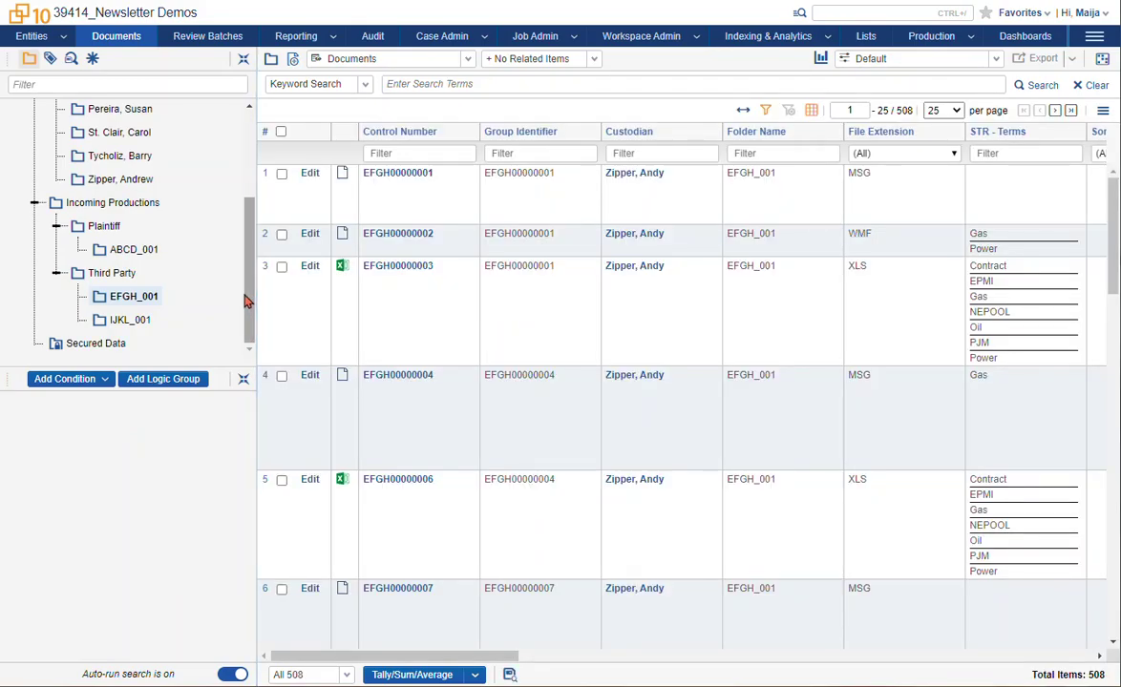
{"action": "scroll", "coordinate": [247, 299], "scroll_direction": "up", "scroll_amount": 3}
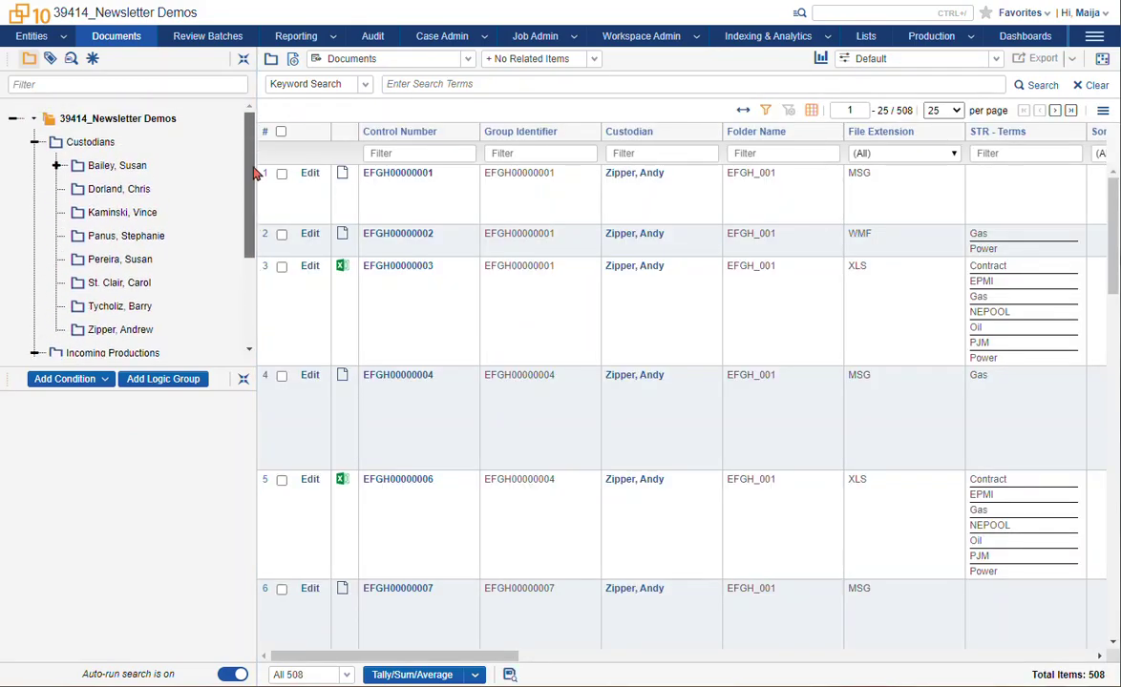
{"action": "left_click", "coordinate": [90, 121]}
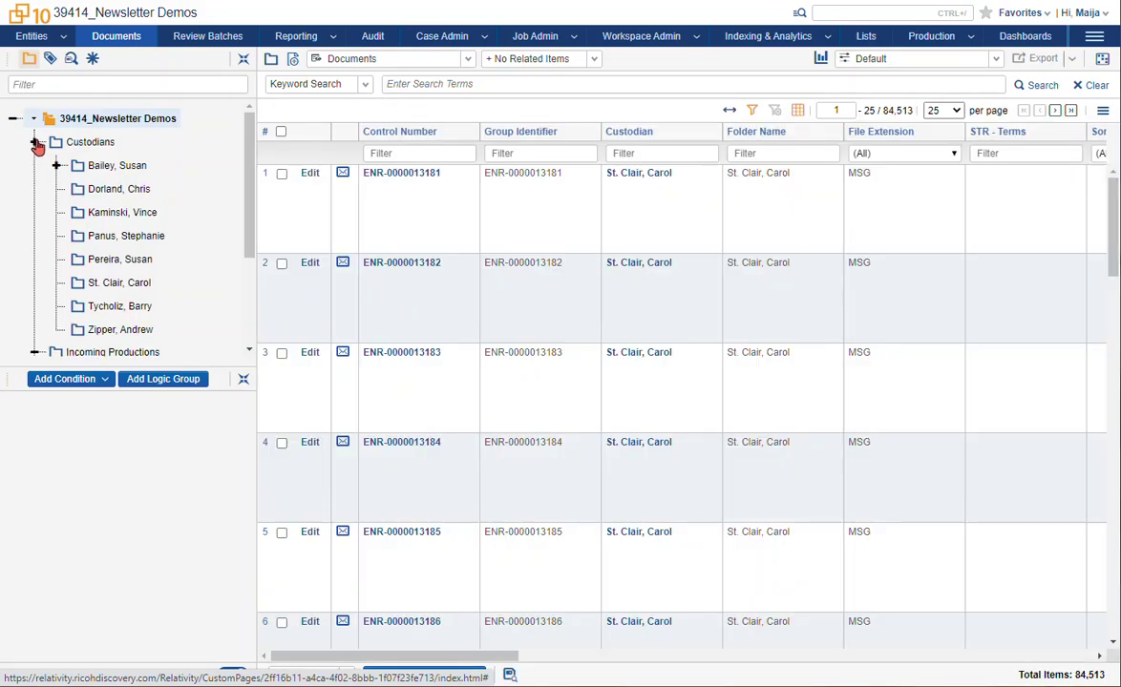
{"action": "left_click", "coordinate": [34, 142]}
{"action": "left_click", "coordinate": [34, 165]}
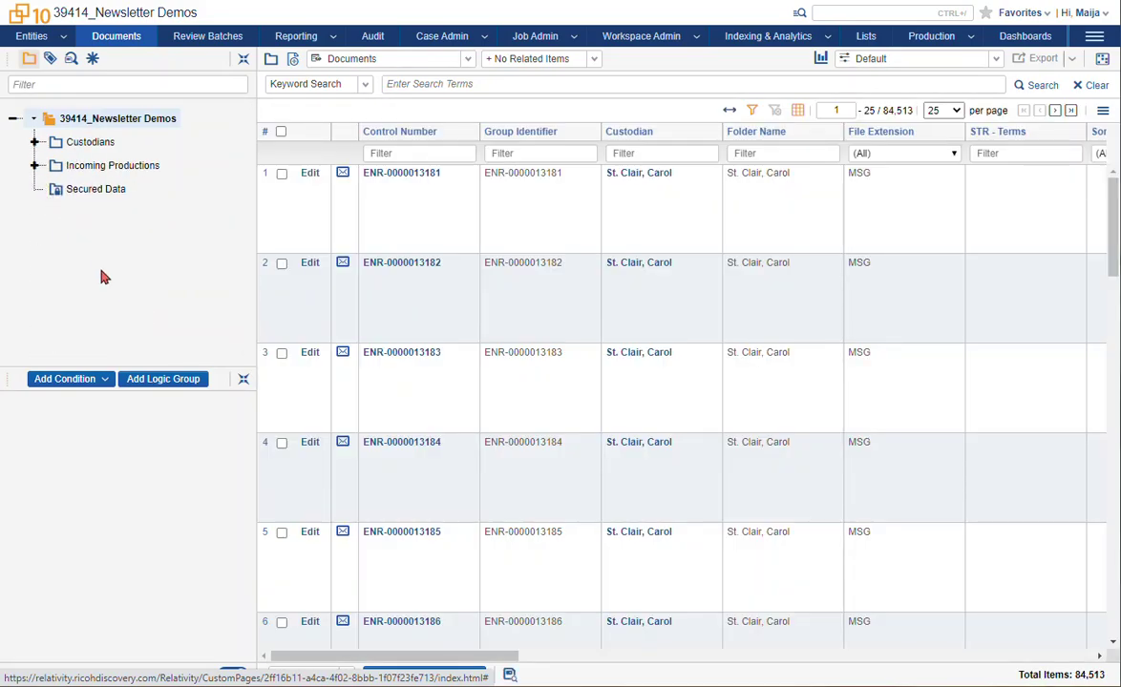
Step: Add a Responsiveness condition for any of these: Responsive, and select the second custodian's folder under Custodians
{"action": "left_click", "coordinate": [105, 380]}
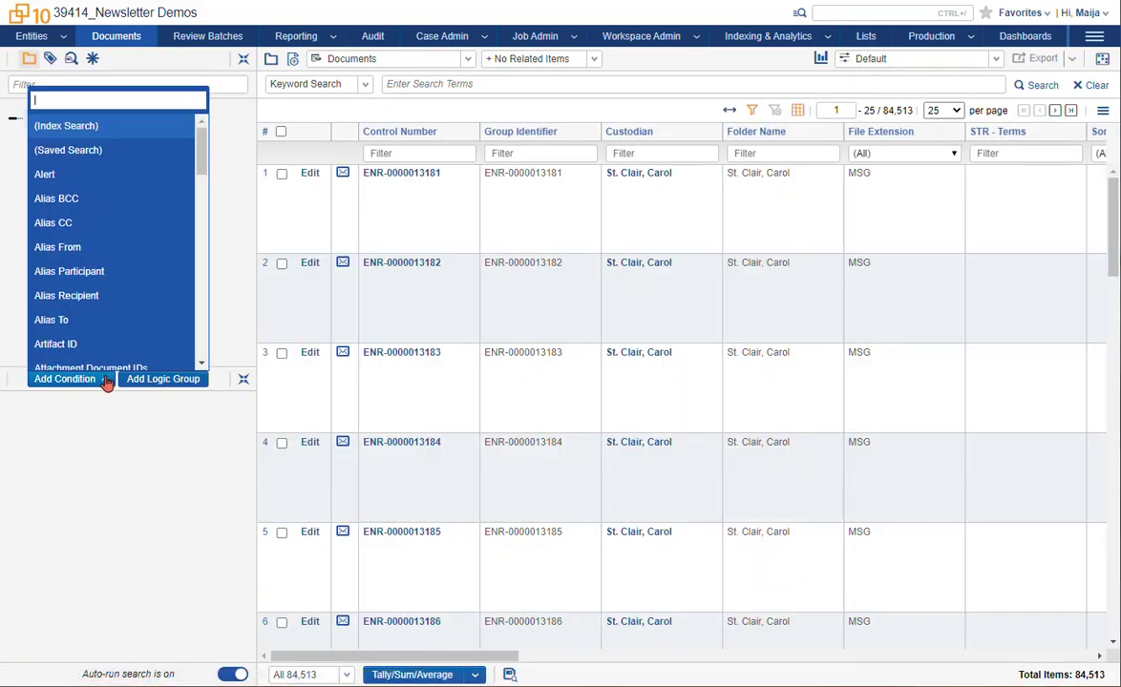
{"action": "type", "text": "respon"}
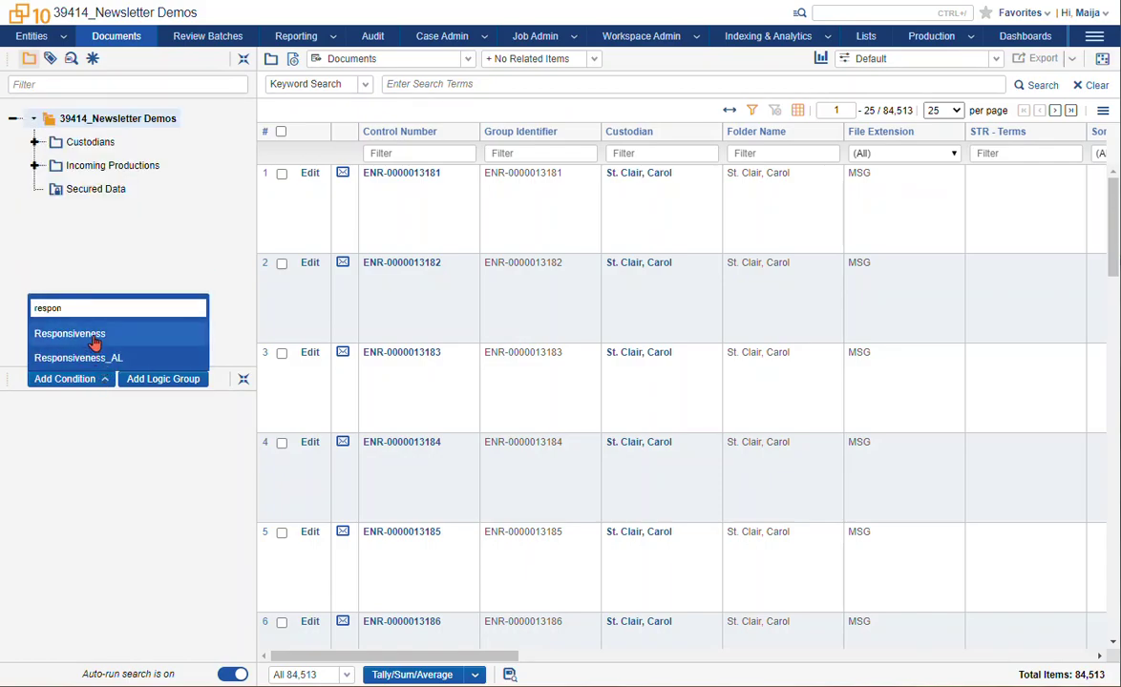
{"action": "left_click", "coordinate": [95, 334]}
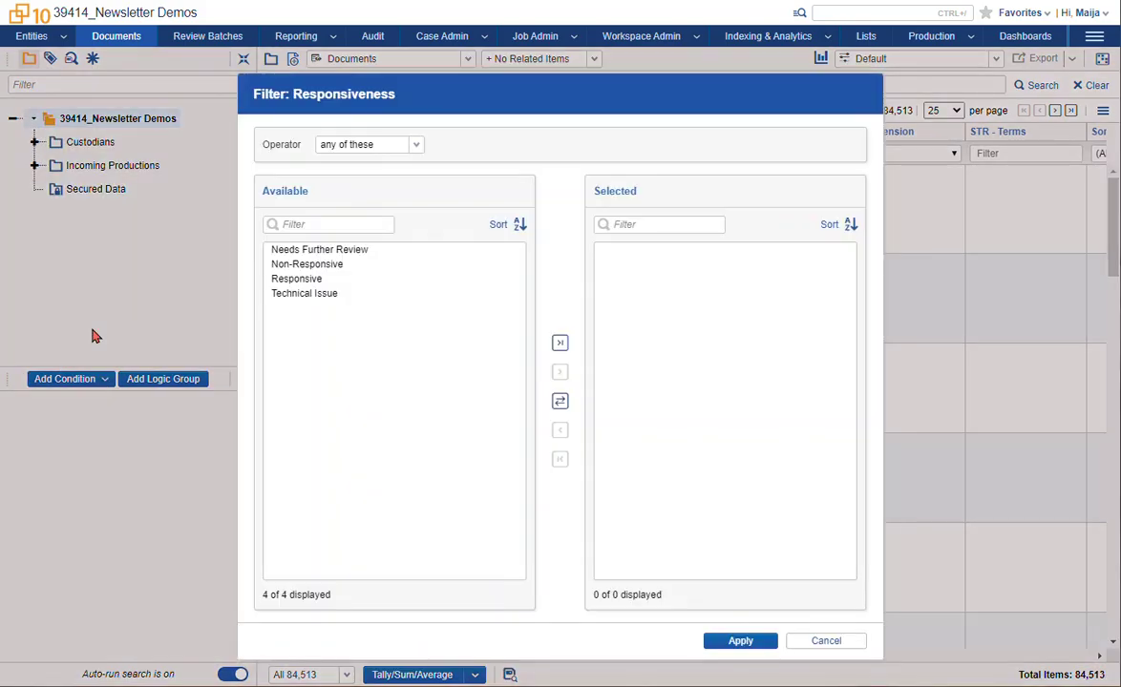
{"action": "double_click", "coordinate": [333, 279]}
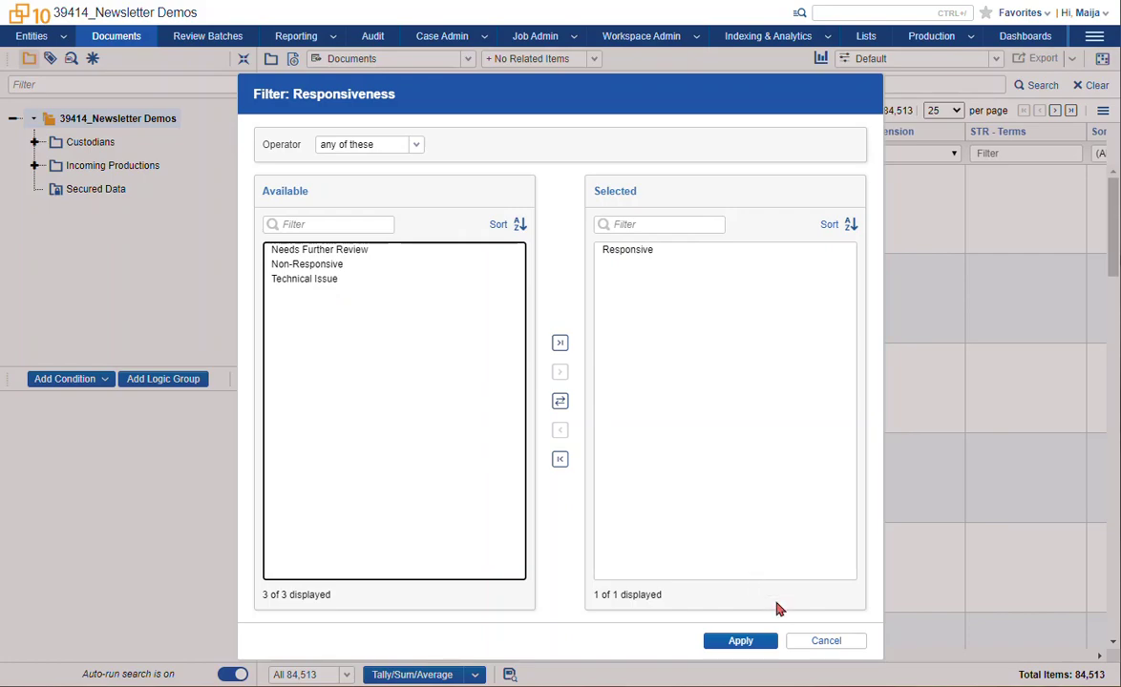
{"action": "left_click", "coordinate": [764, 644]}
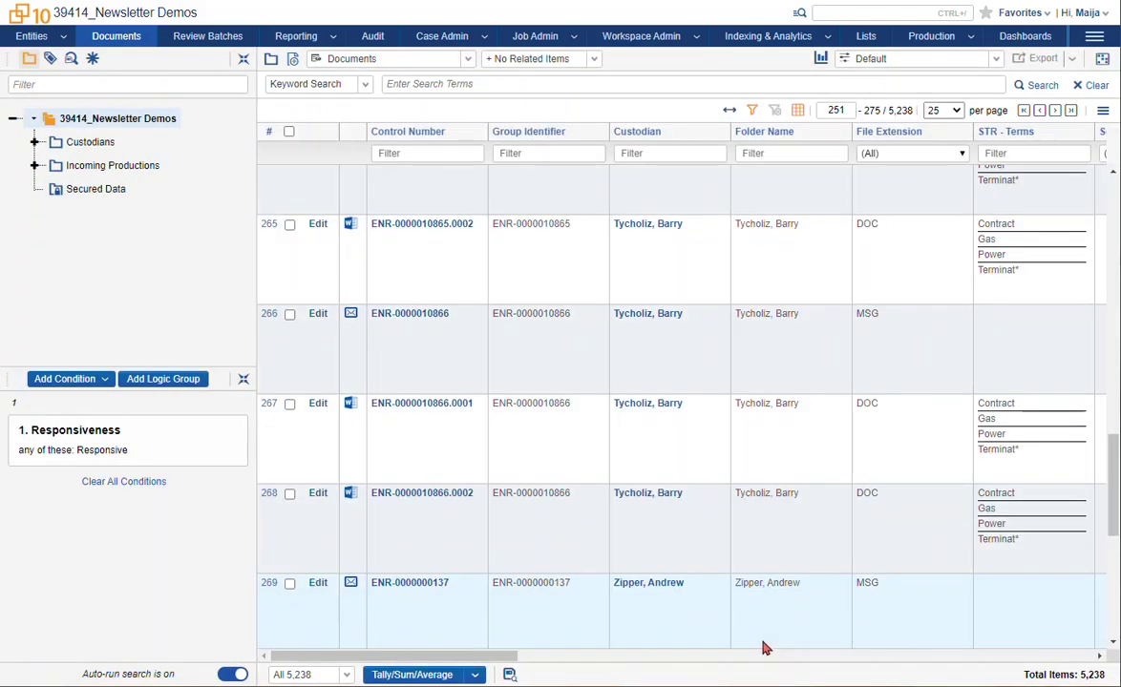
{"action": "left_click", "coordinate": [35, 141]}
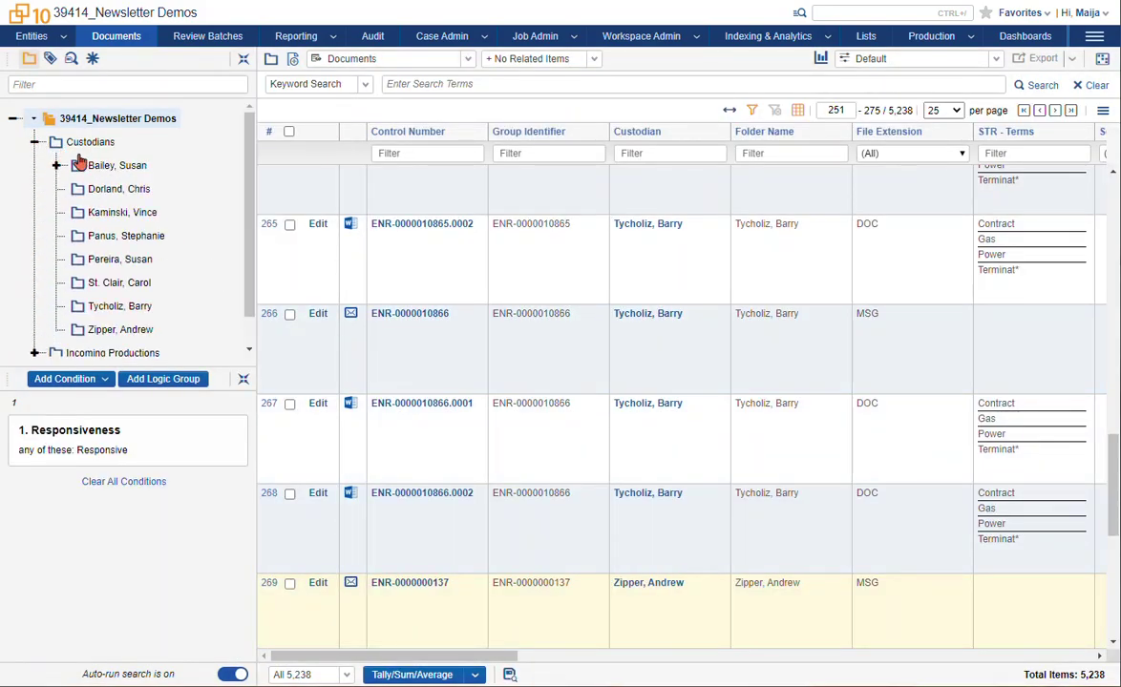
{"action": "left_click", "coordinate": [122, 188]}
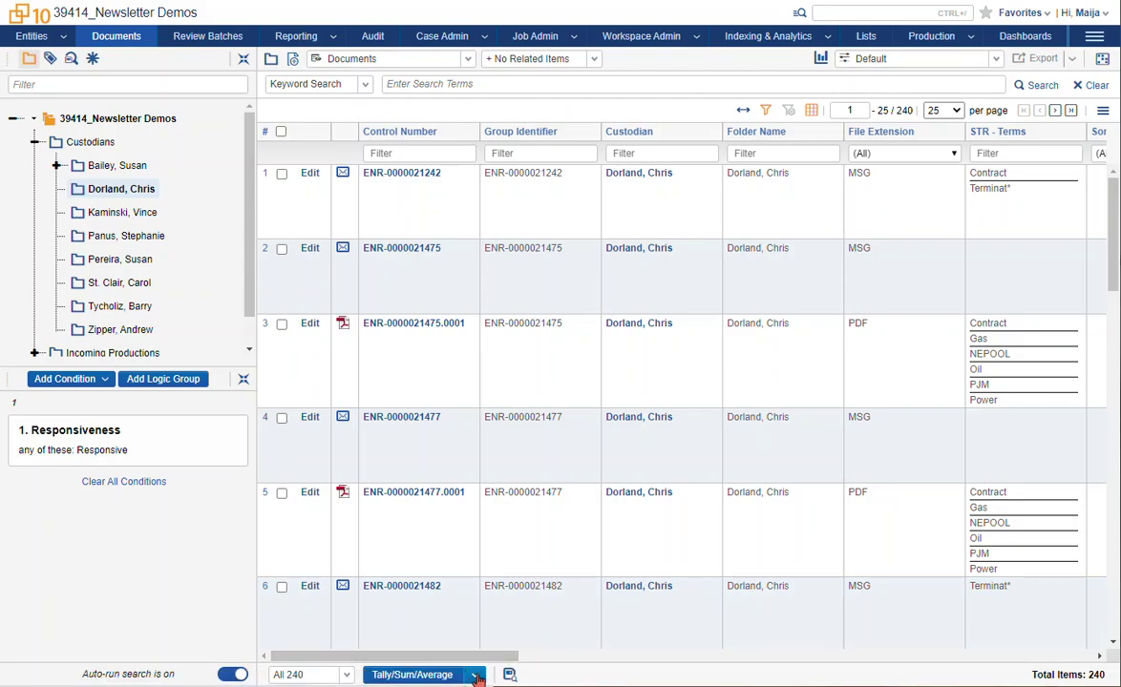
Step: Open the Export to File settings for the filtered documents, choose Comma Separated Values (.csv) as the format, and close without running the export
{"action": "left_click", "coordinate": [475, 676]}
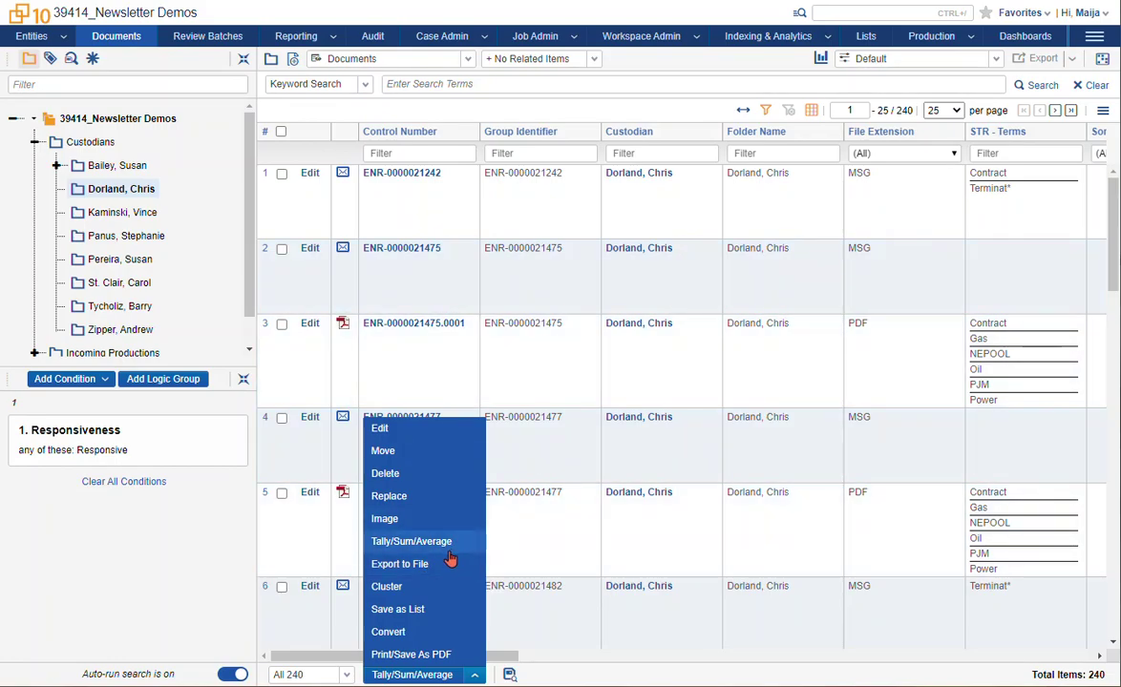
{"action": "left_click", "coordinate": [443, 570]}
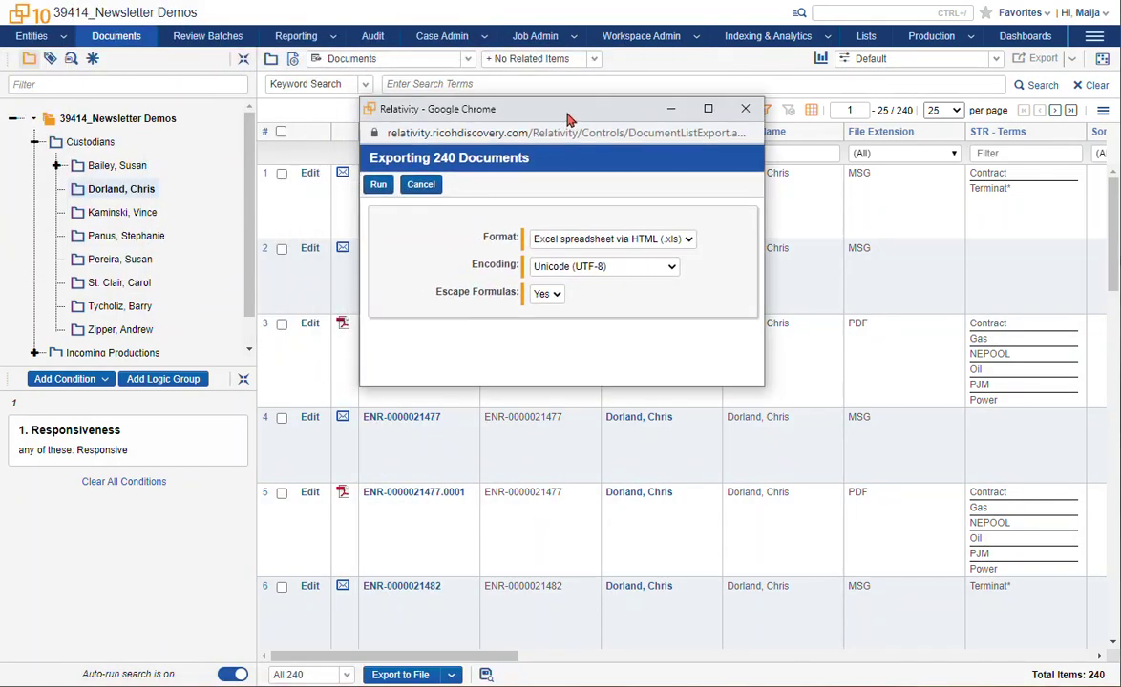
{"action": "left_click", "coordinate": [684, 235]}
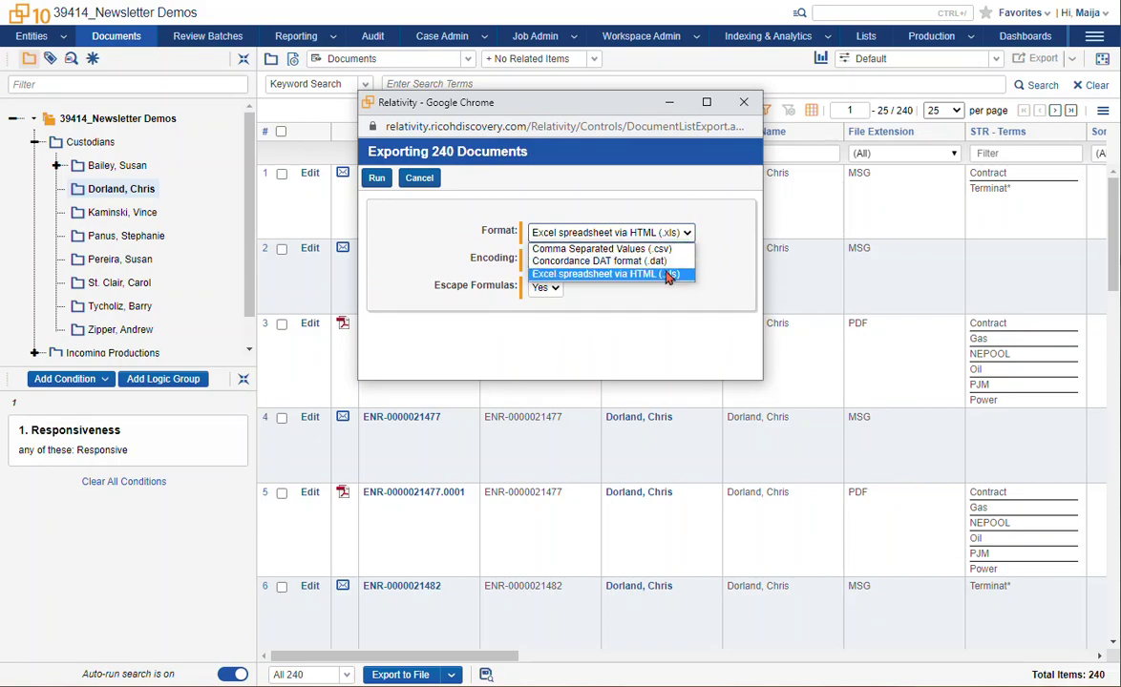
{"action": "left_click", "coordinate": [616, 249]}
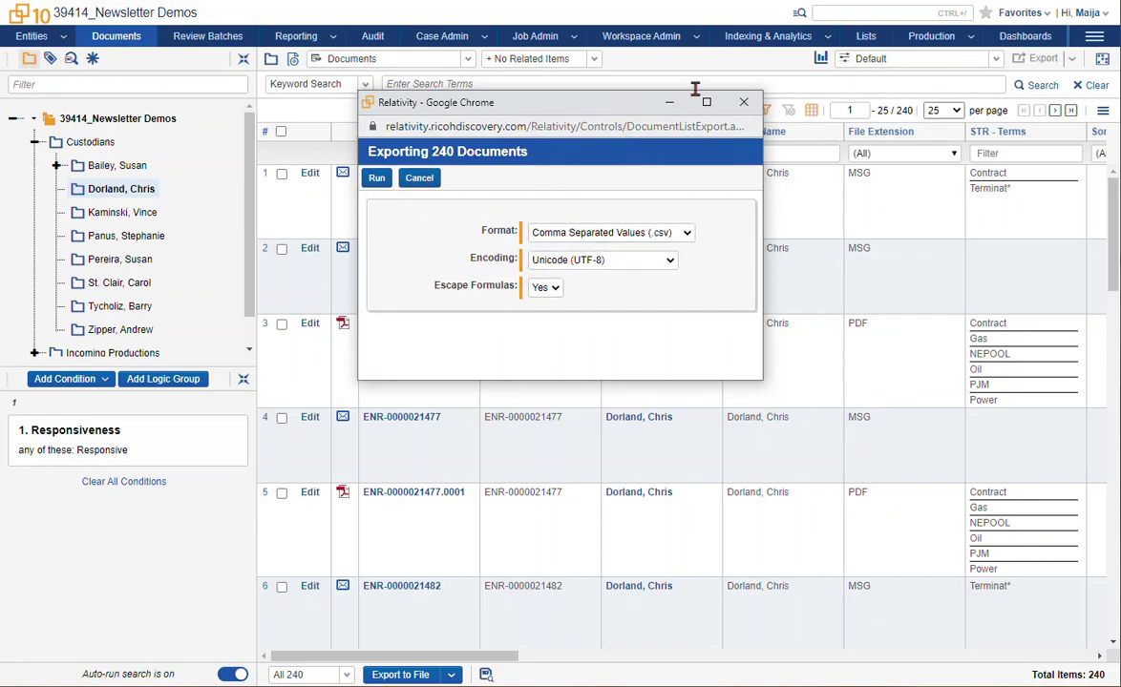
{"action": "left_click", "coordinate": [743, 102]}
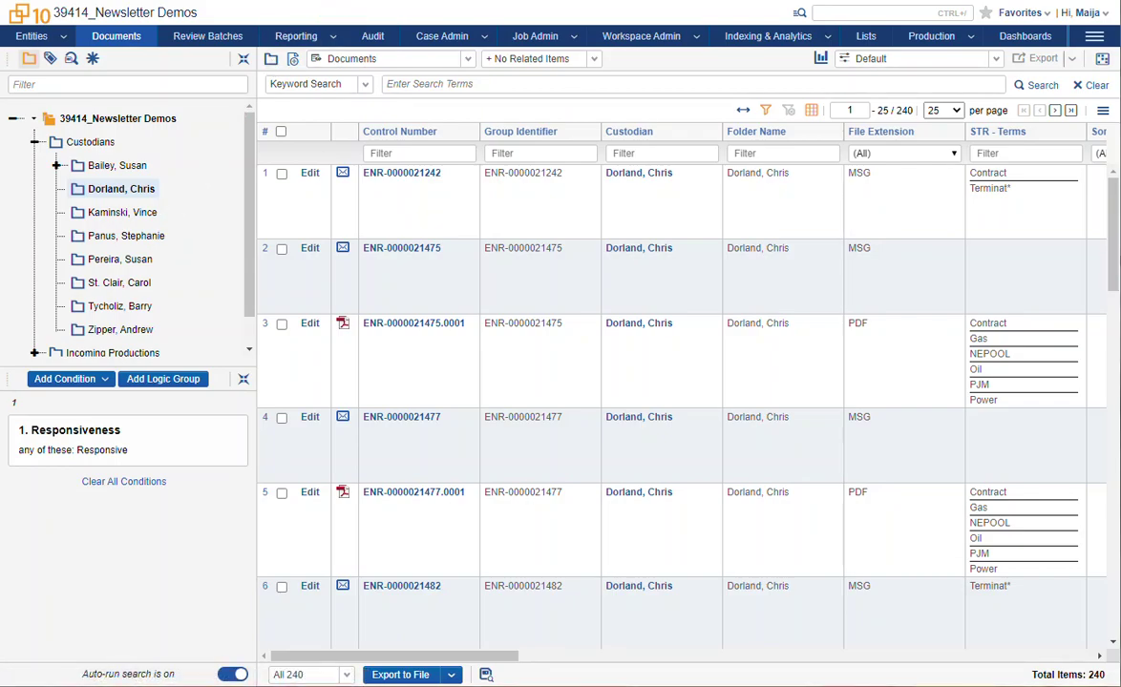
Step: Remove the Responsiveness condition and select the Secured Data folder with the Custodians folder collapsed
{"action": "left_click", "coordinate": [229, 427]}
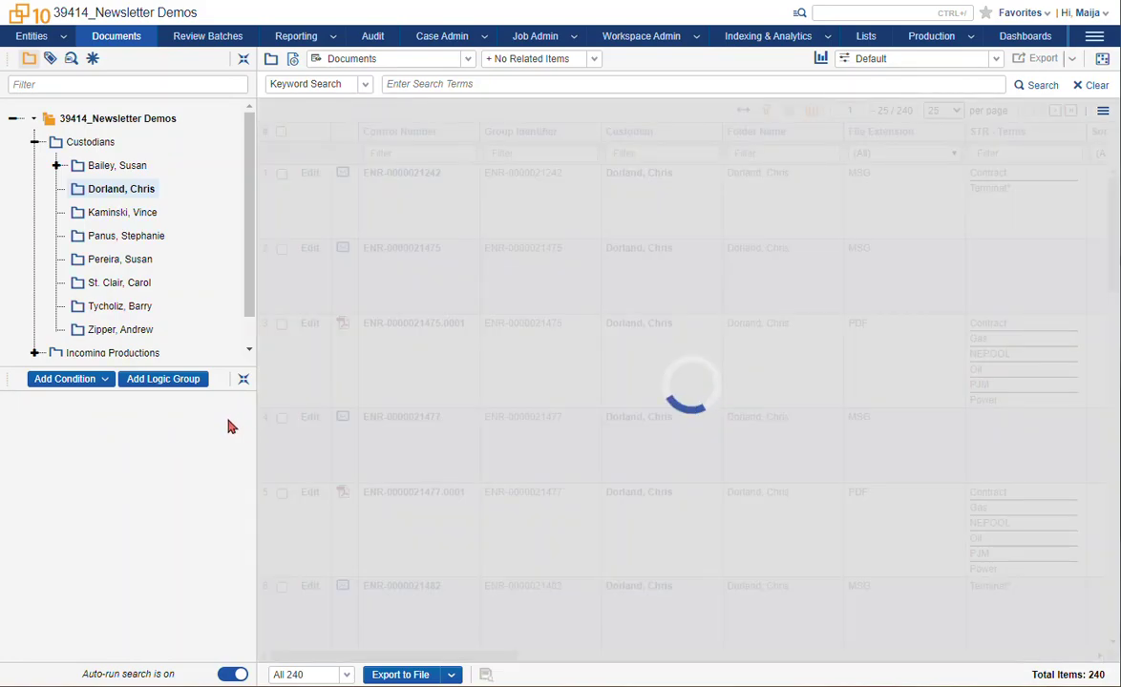
{"action": "left_click", "coordinate": [35, 142]}
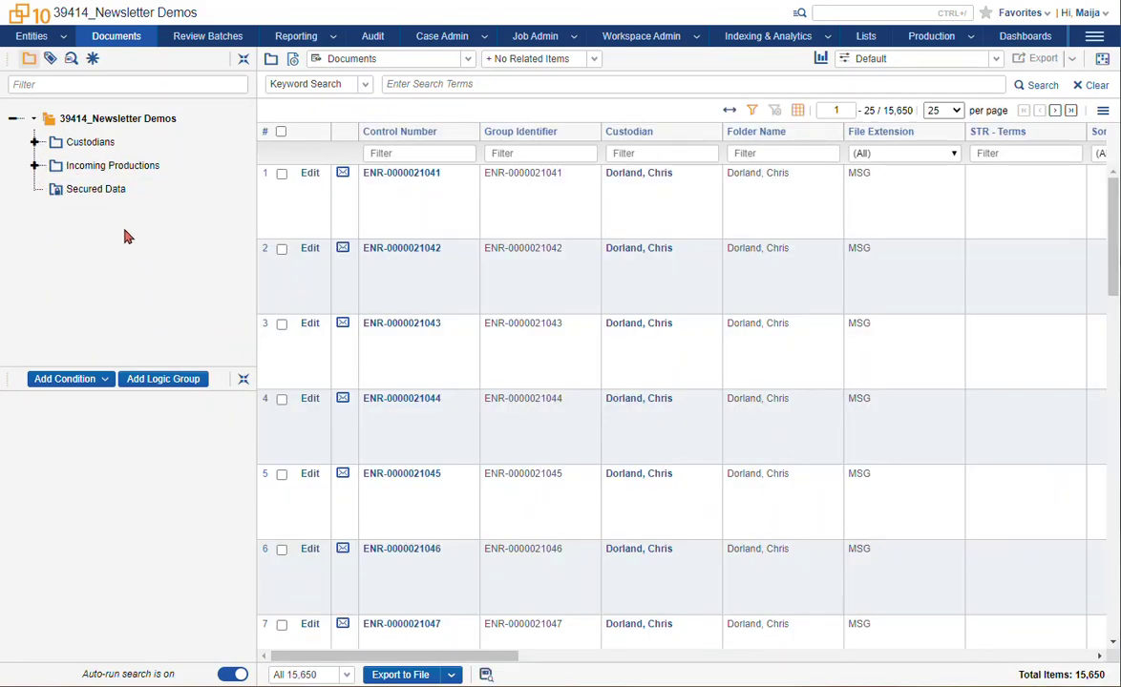
{"action": "left_click", "coordinate": [84, 191]}
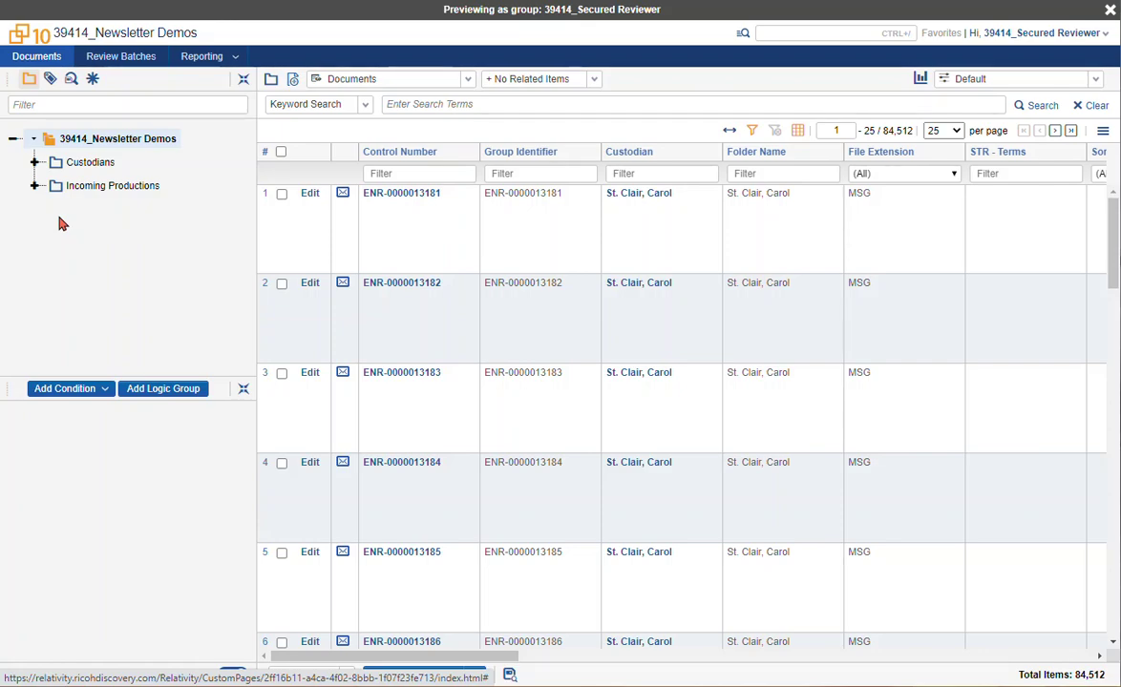
Step: In the Secured Reviewer group preview, browse the first and second custodians' folders, then collapse the Custodians folder
{"action": "left_click", "coordinate": [35, 163]}
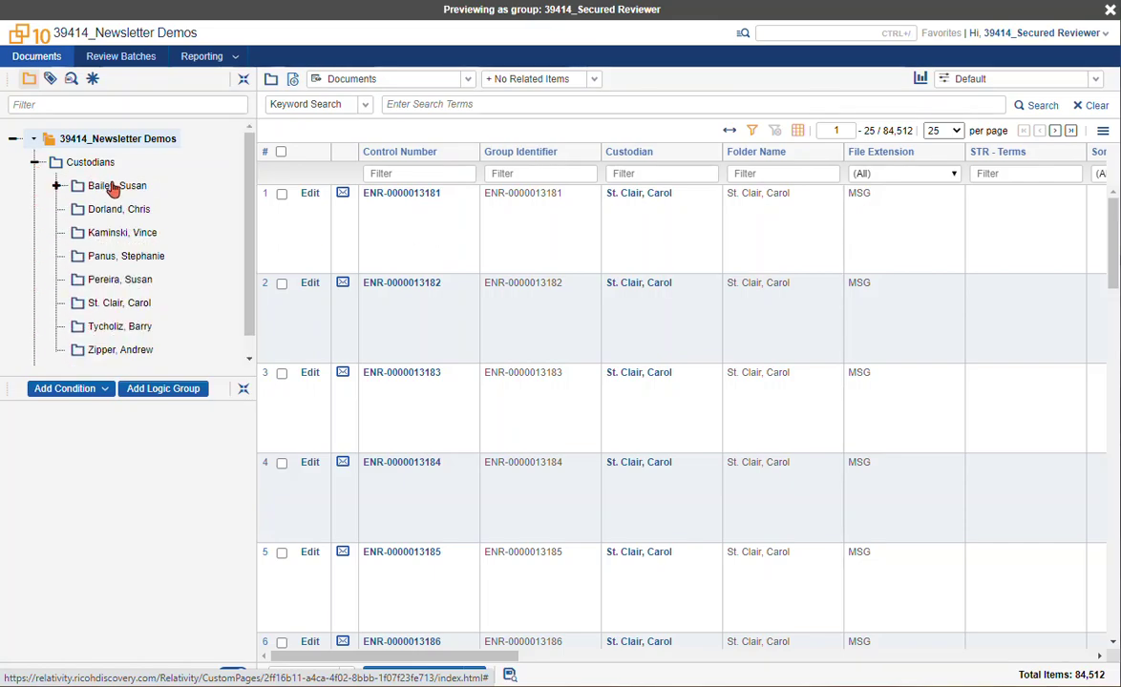
{"action": "left_click", "coordinate": [113, 187]}
{"action": "left_click", "coordinate": [122, 233]}
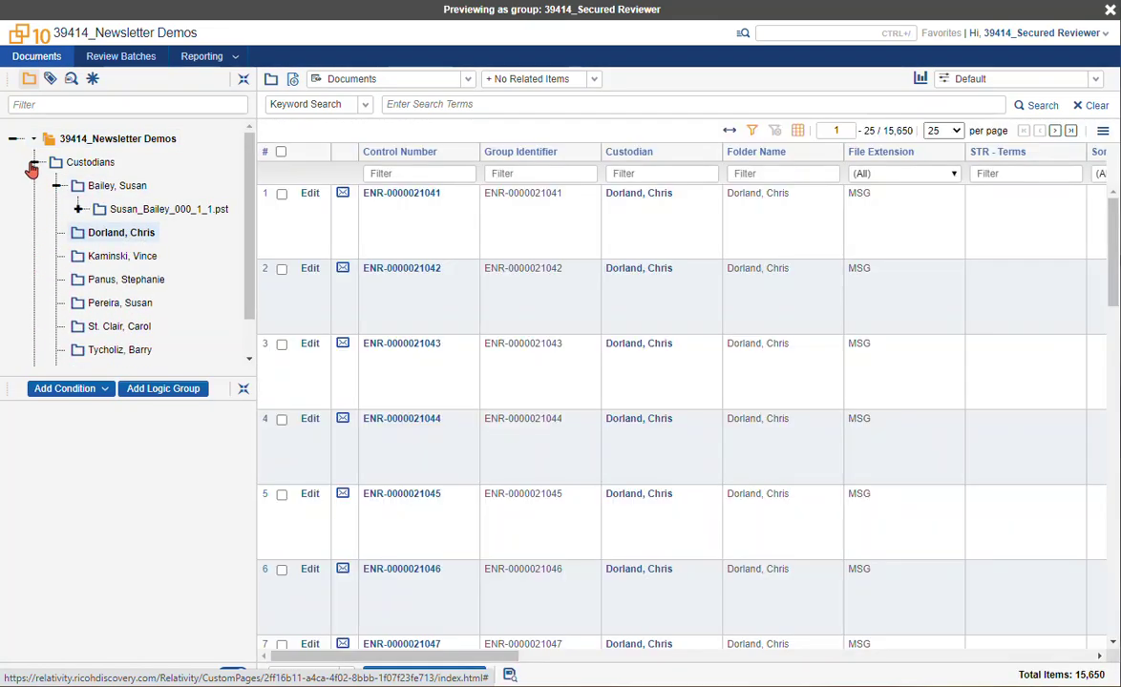
{"action": "left_click", "coordinate": [34, 163]}
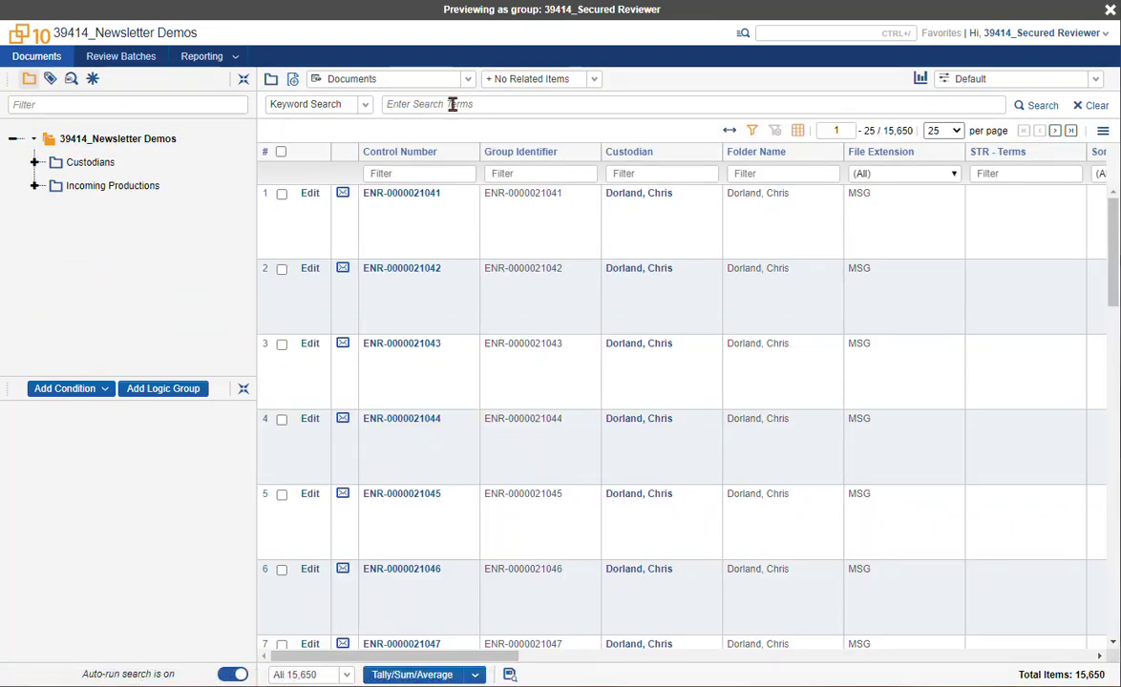
Step: Switch the document list to the Production Documents view and apply it to the whole Custodians folder, leaving that folder collapsed
{"action": "left_click", "coordinate": [430, 83]}
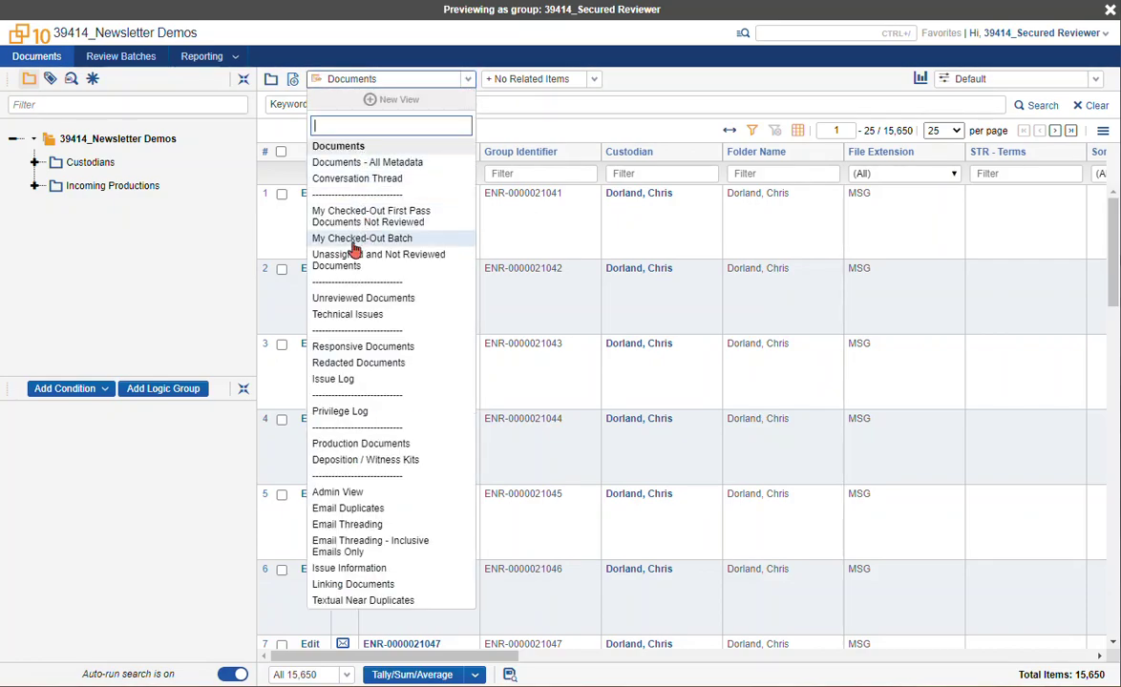
{"action": "left_click", "coordinate": [355, 444]}
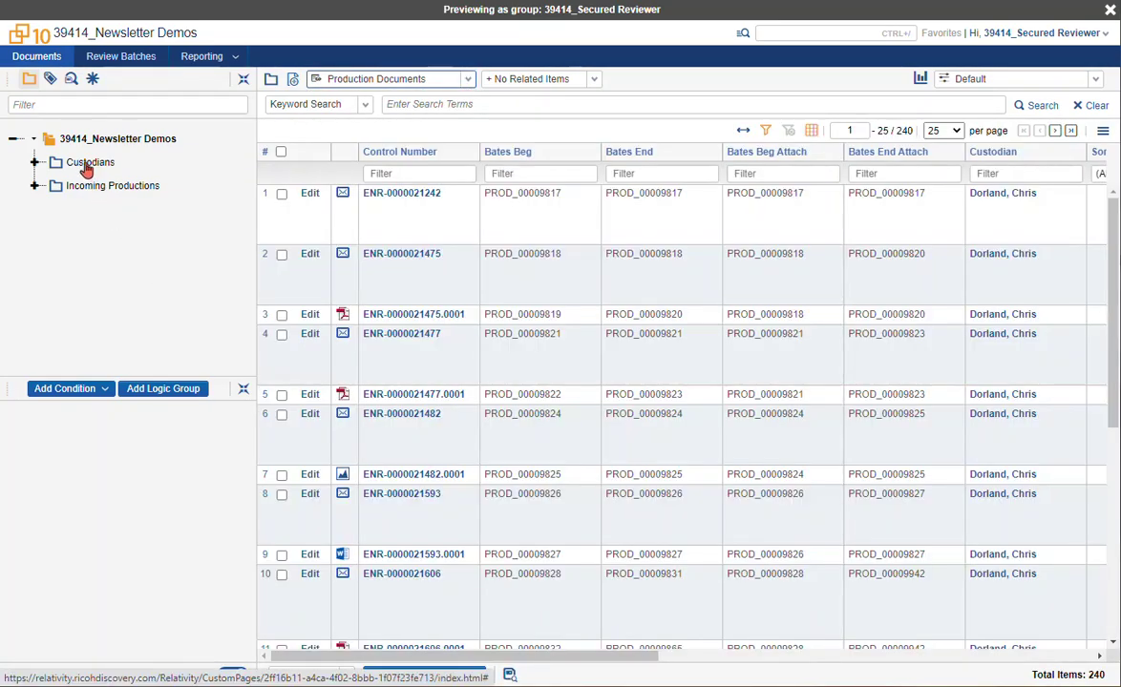
{"action": "left_click", "coordinate": [86, 164]}
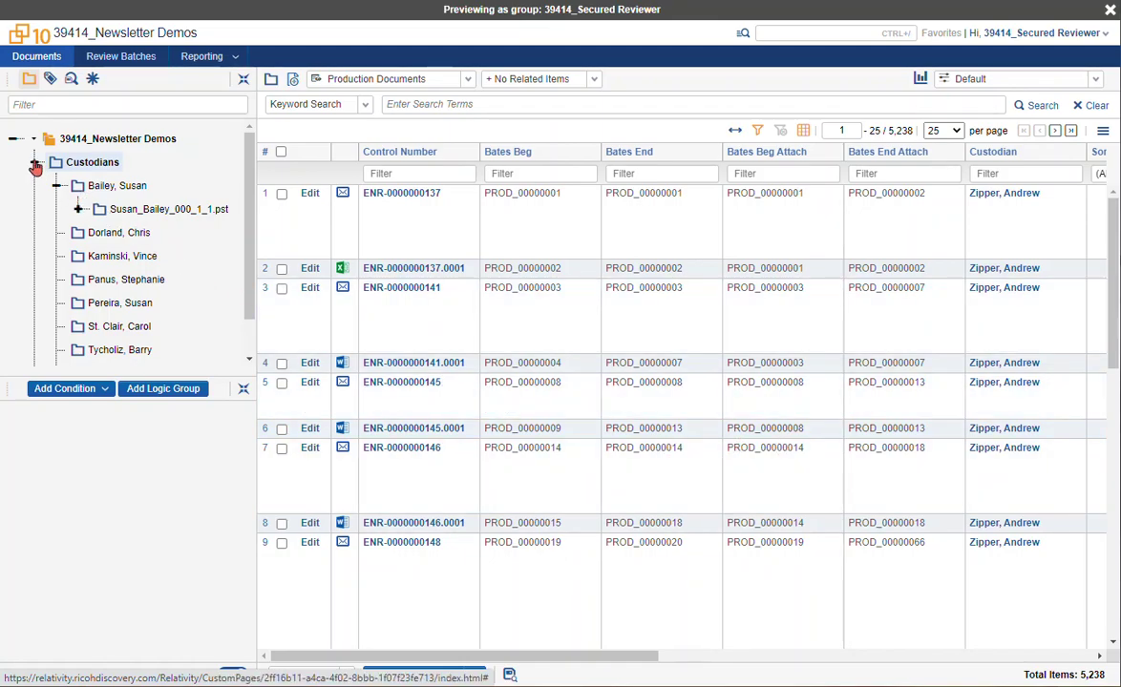
{"action": "left_click", "coordinate": [34, 162]}
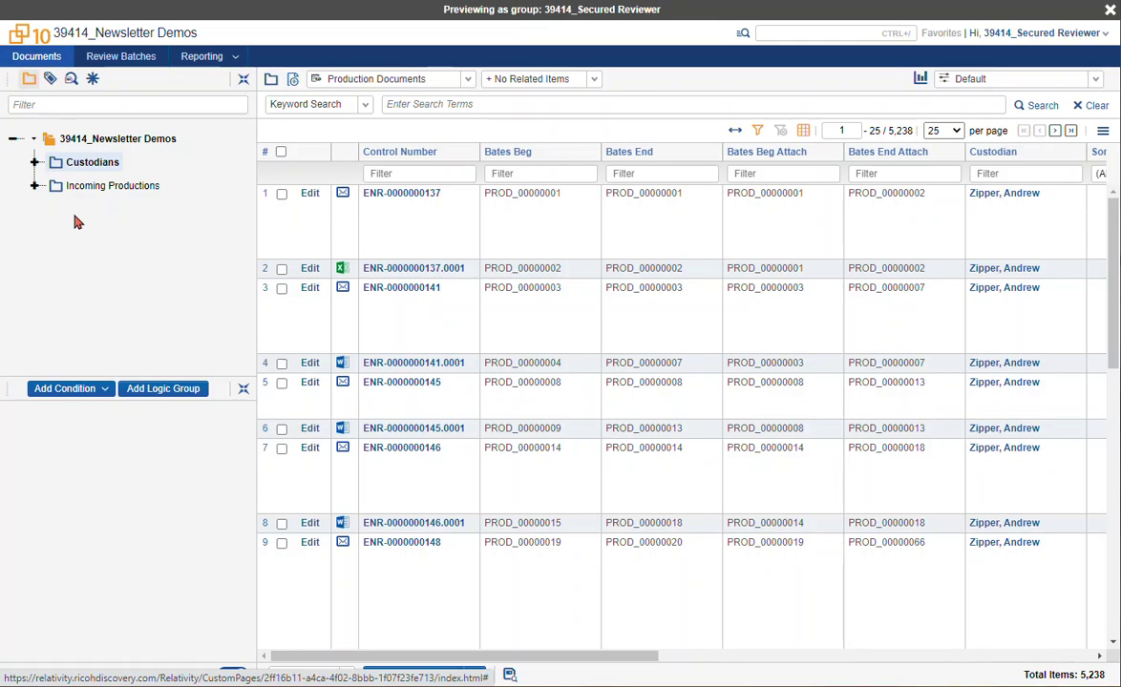
Step: Switch to the Summary dashboard for the Custodians folder's production documents
{"action": "left_click", "coordinate": [1094, 80]}
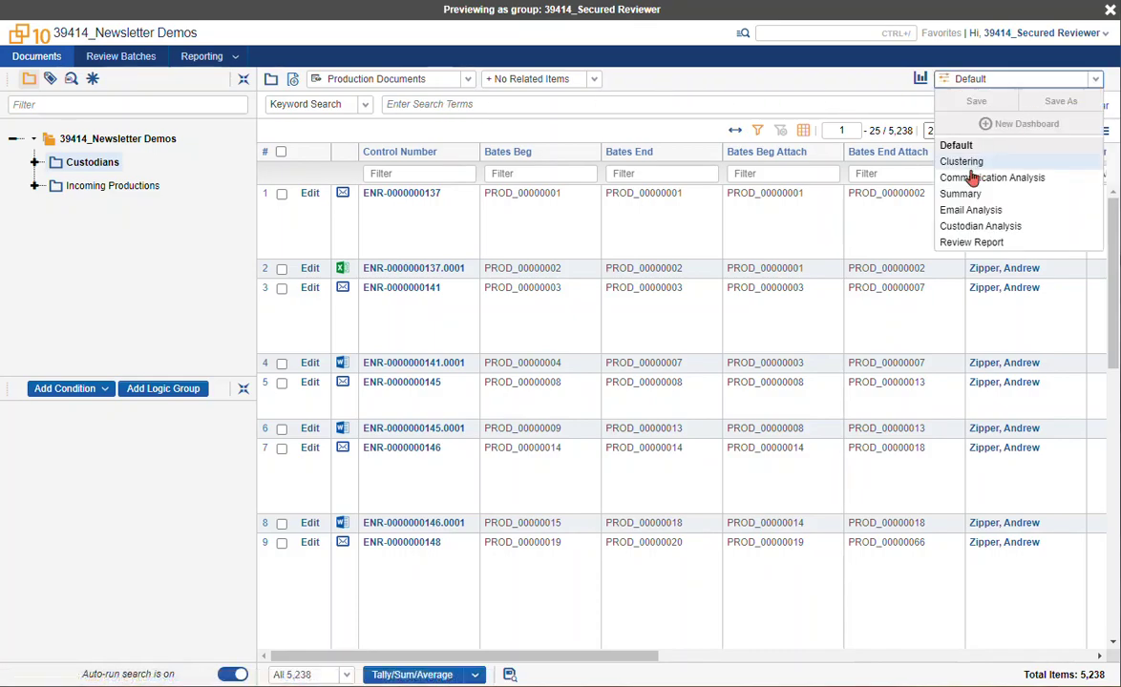
{"action": "left_click", "coordinate": [954, 195]}
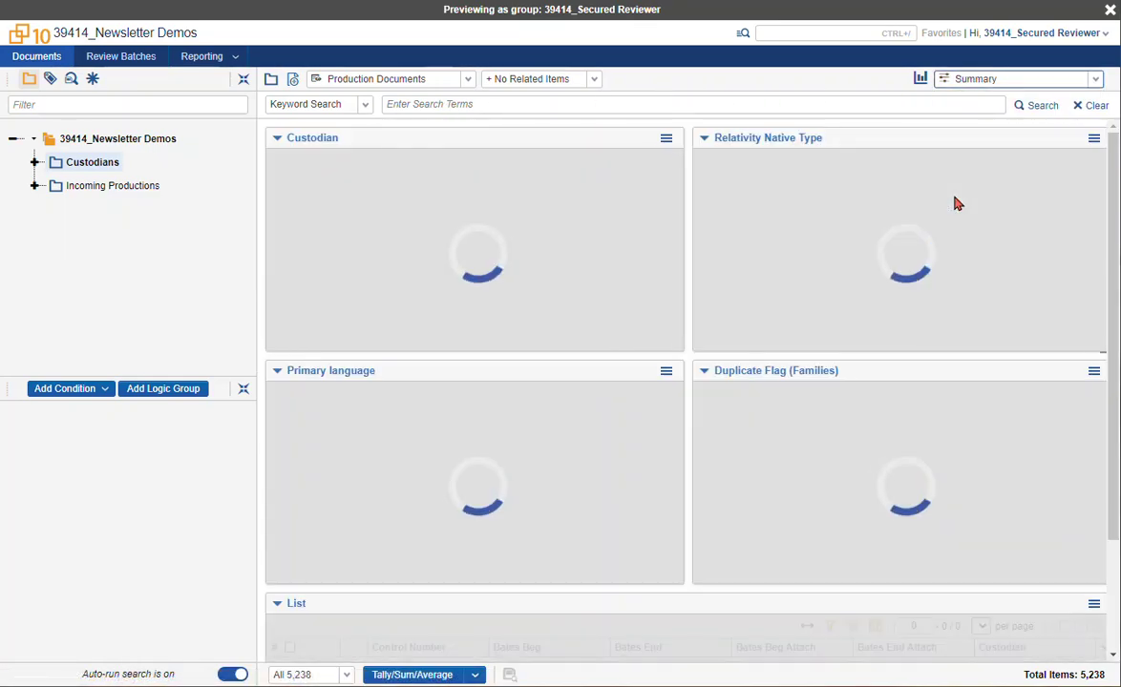